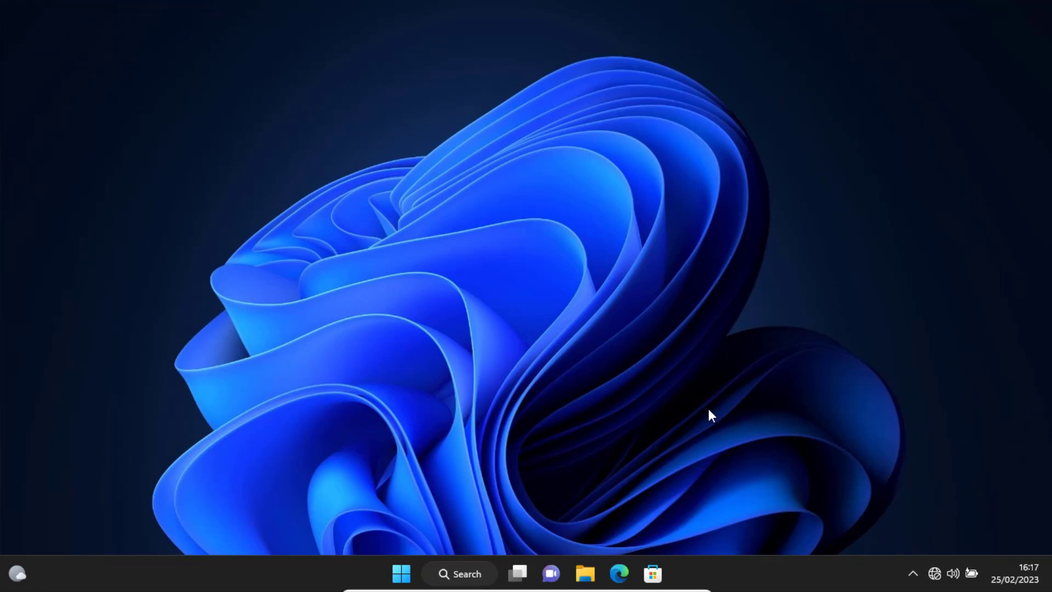
- Check the free space of Local Disk (C:) in File Explorer and close the window
click(586, 575)
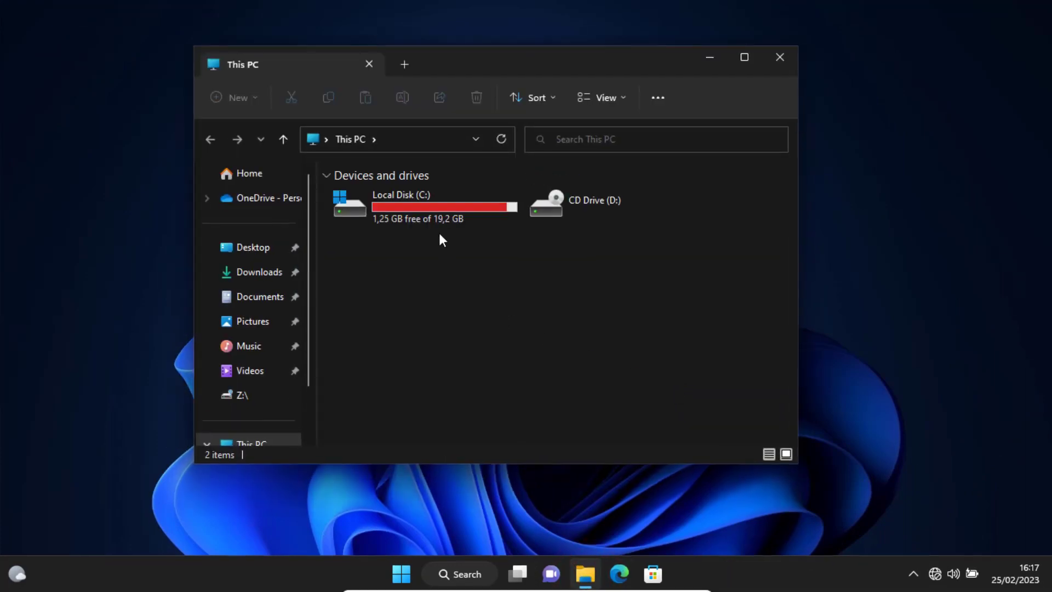
click(443, 221)
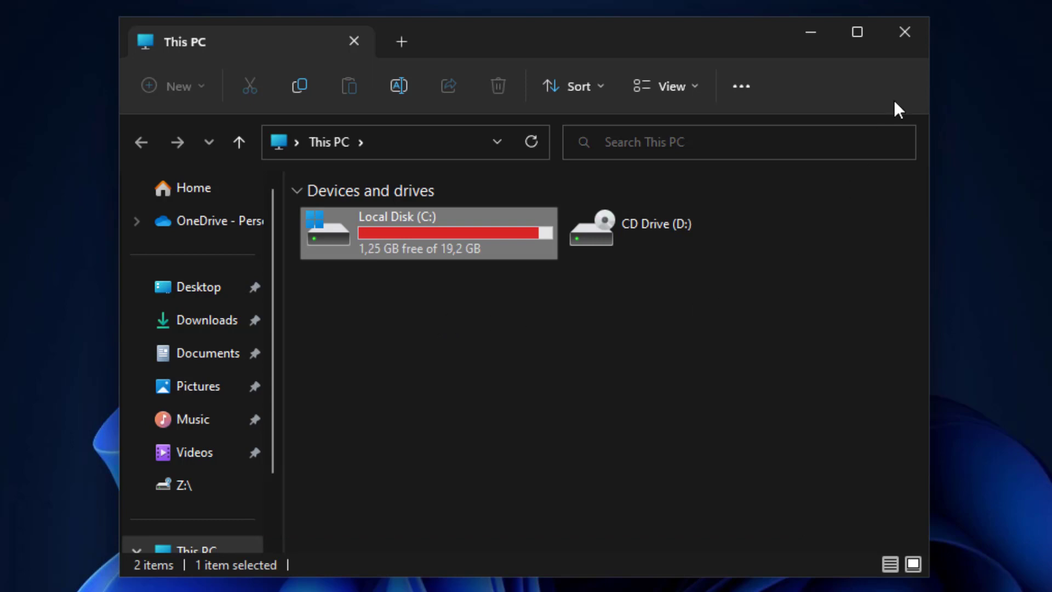
click(913, 37)
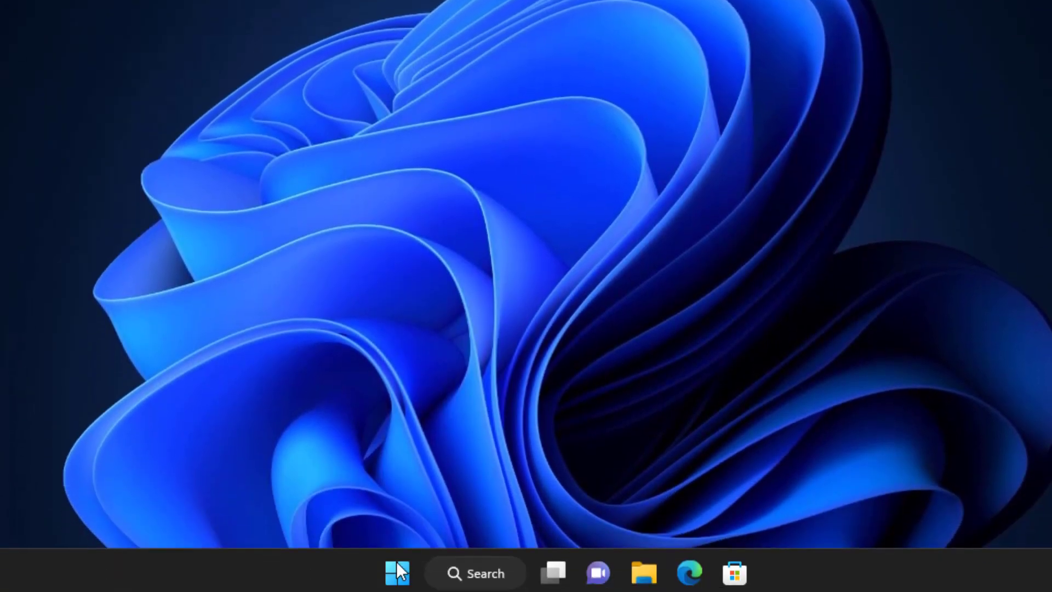
- Open Disk Management and examine the C: volume, the recovery partition and the unallocated space on Disk 0
right_click(399, 566)
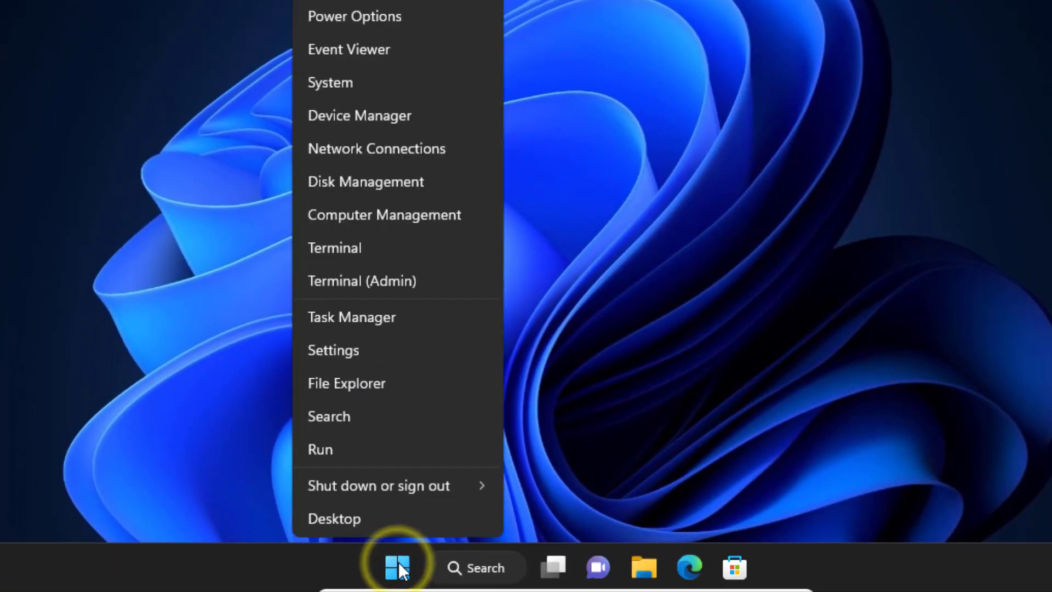
click(444, 185)
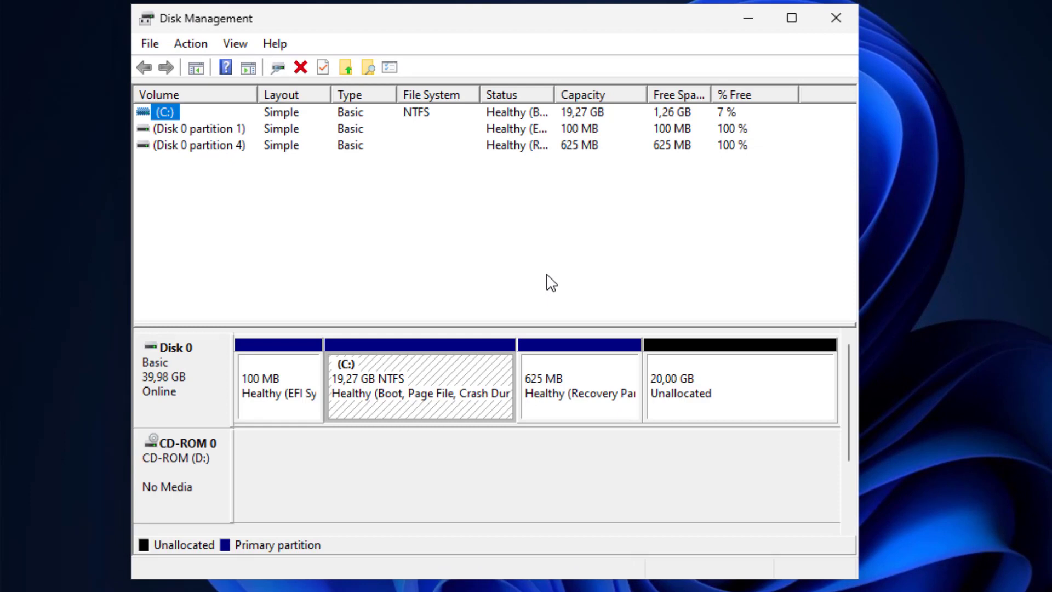
click(401, 367)
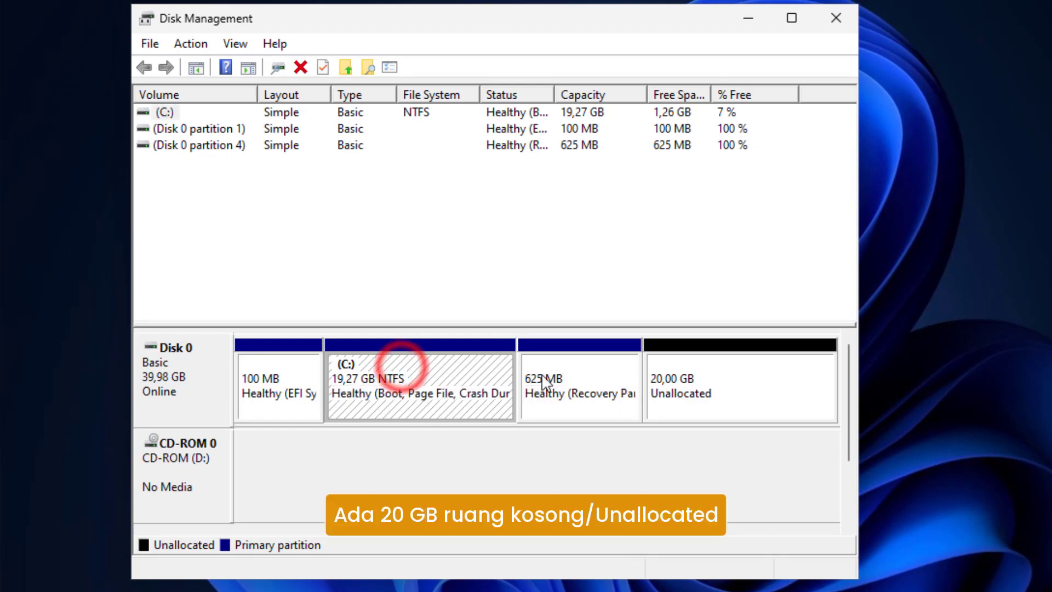
click(590, 376)
click(707, 369)
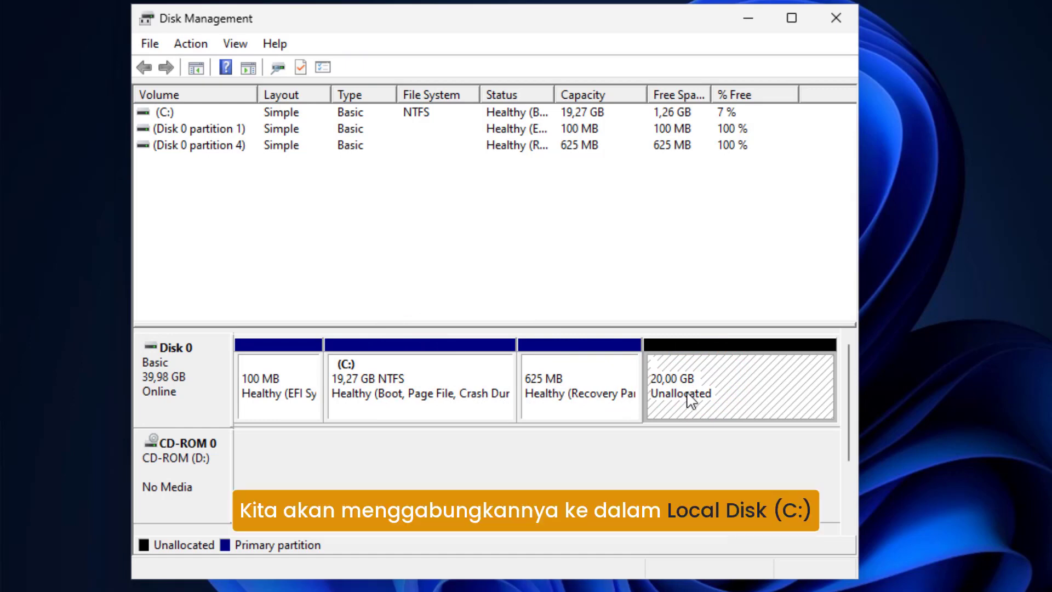
click(453, 369)
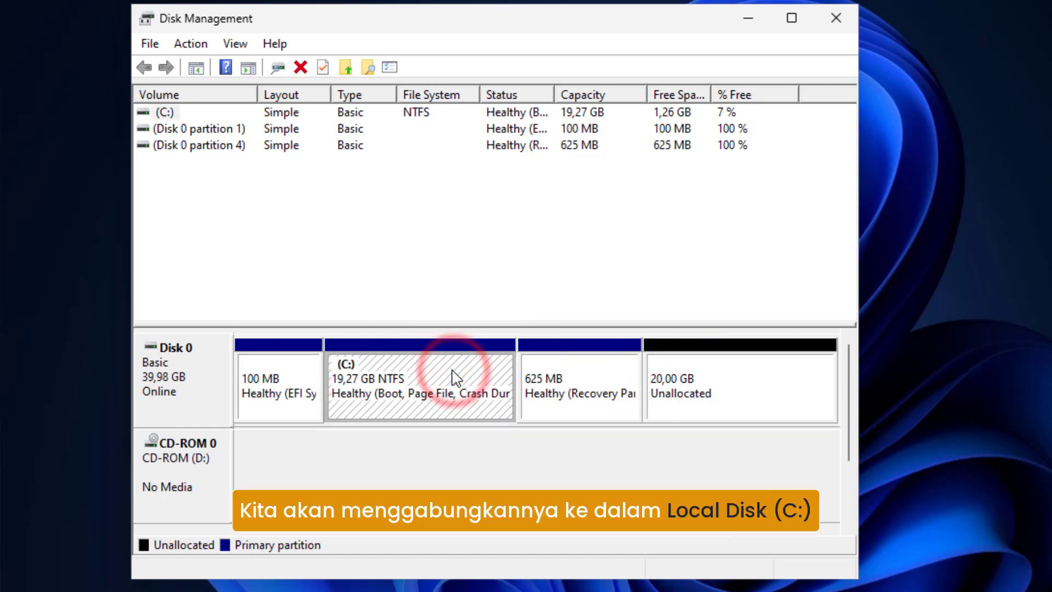
- Try to extend the C: volume on Disk 0
right_click(448, 366)
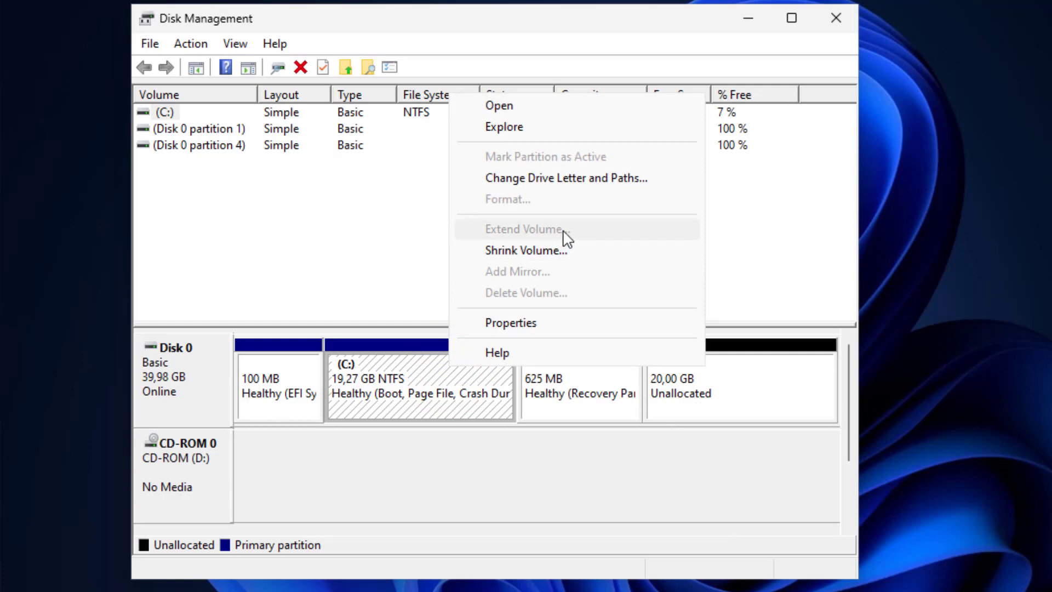
click(588, 230)
click(623, 228)
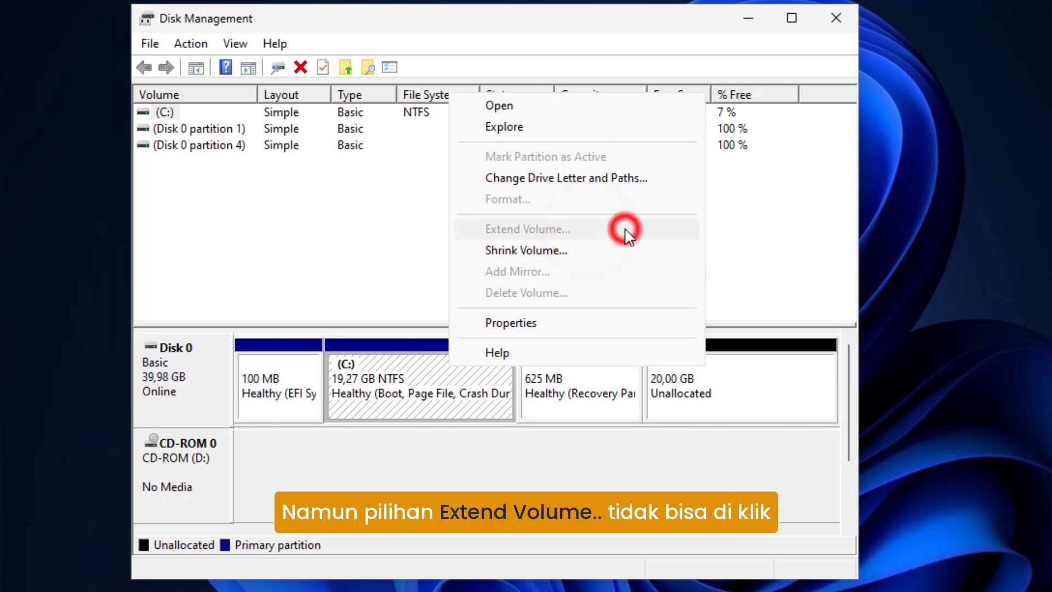
click(603, 229)
click(637, 230)
click(636, 229)
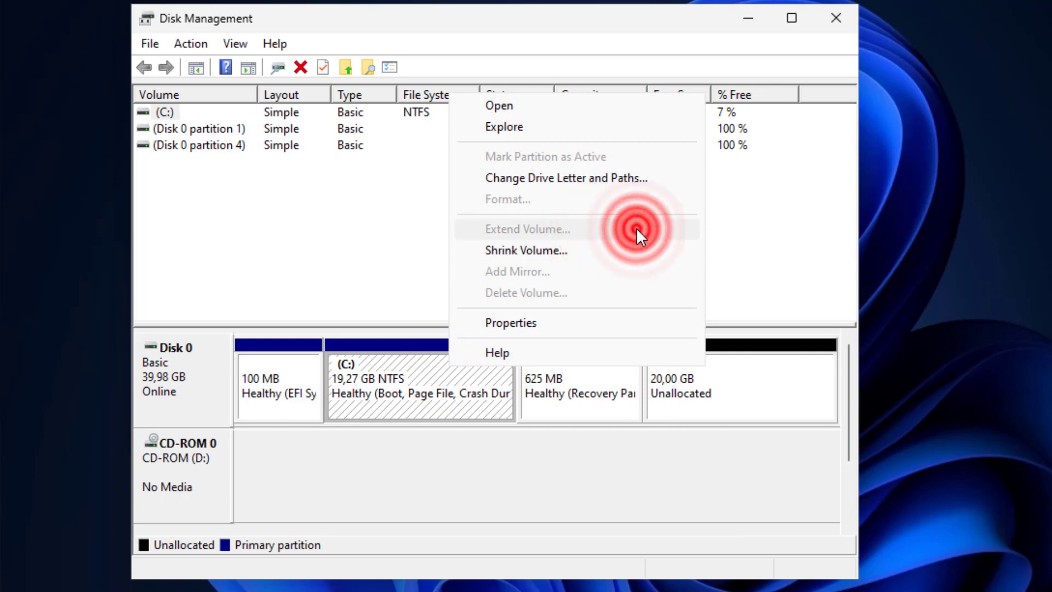
- Examine which operations are offered for the unallocated space, the recovery partition, the C: volume and the EFI partition
click(625, 400)
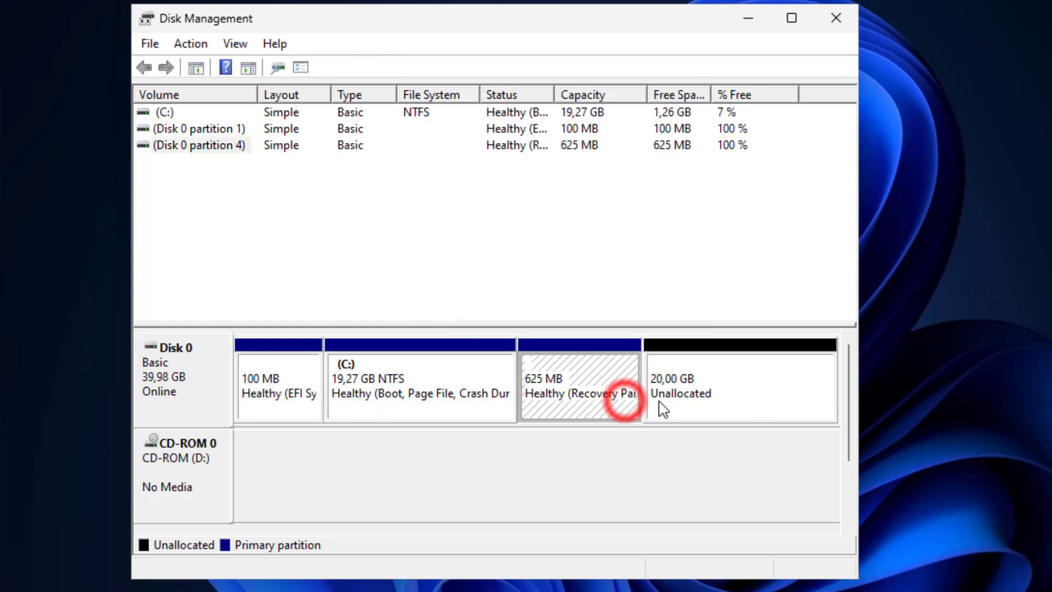
right_click(766, 394)
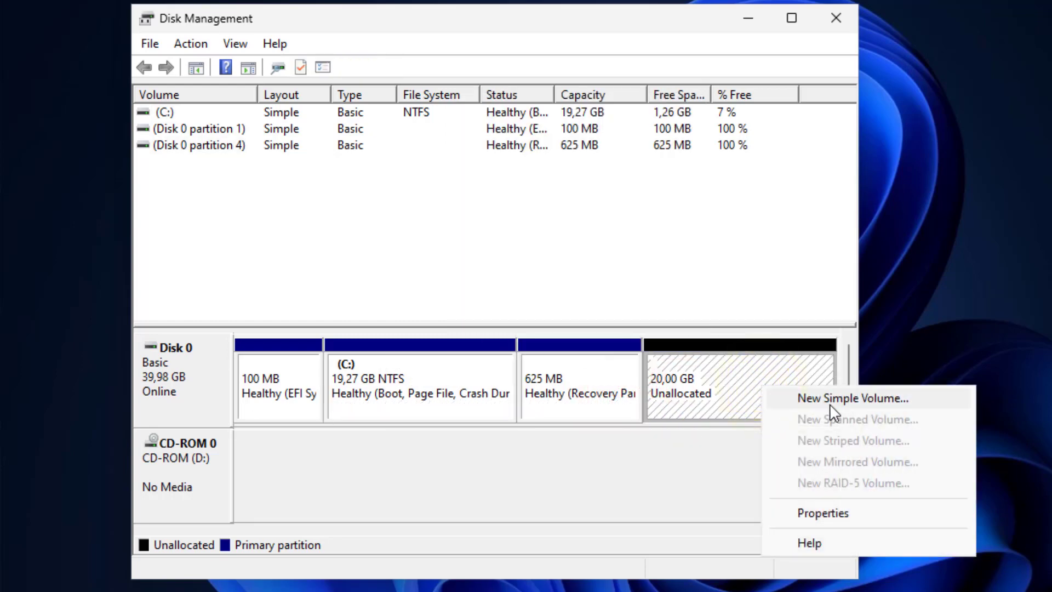
click(580, 376)
right_click(580, 376)
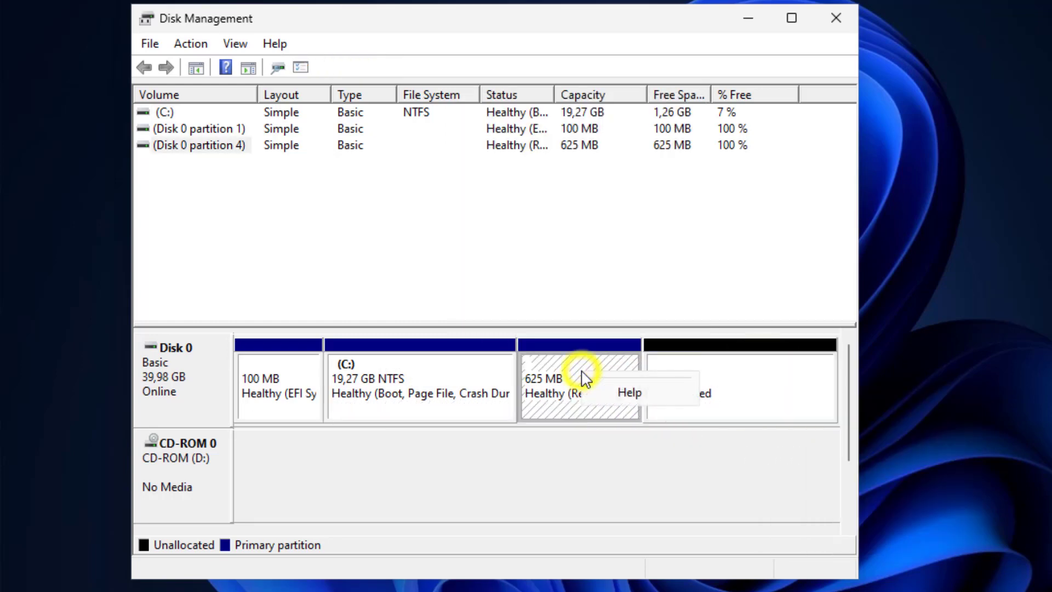
click(459, 374)
right_click(458, 374)
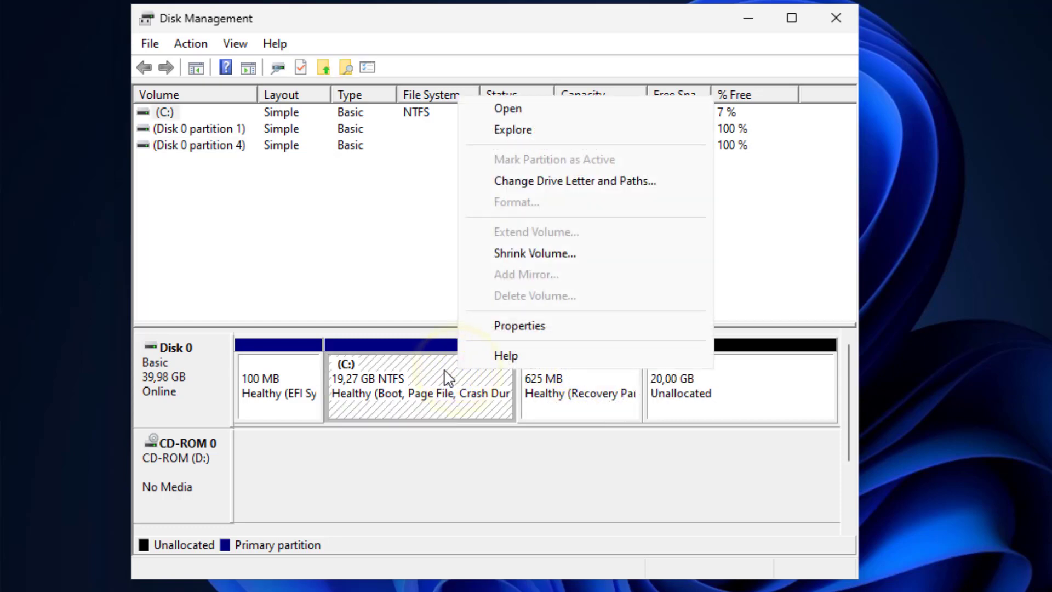
click(281, 387)
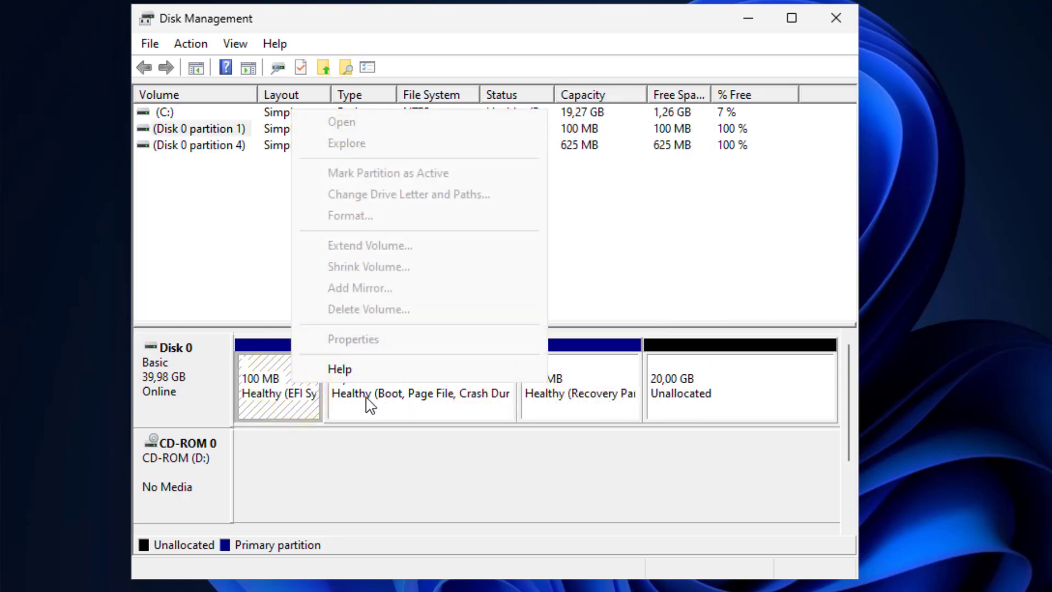
- Try Extend Volume on C: once more and dismiss its available operations
click(432, 368)
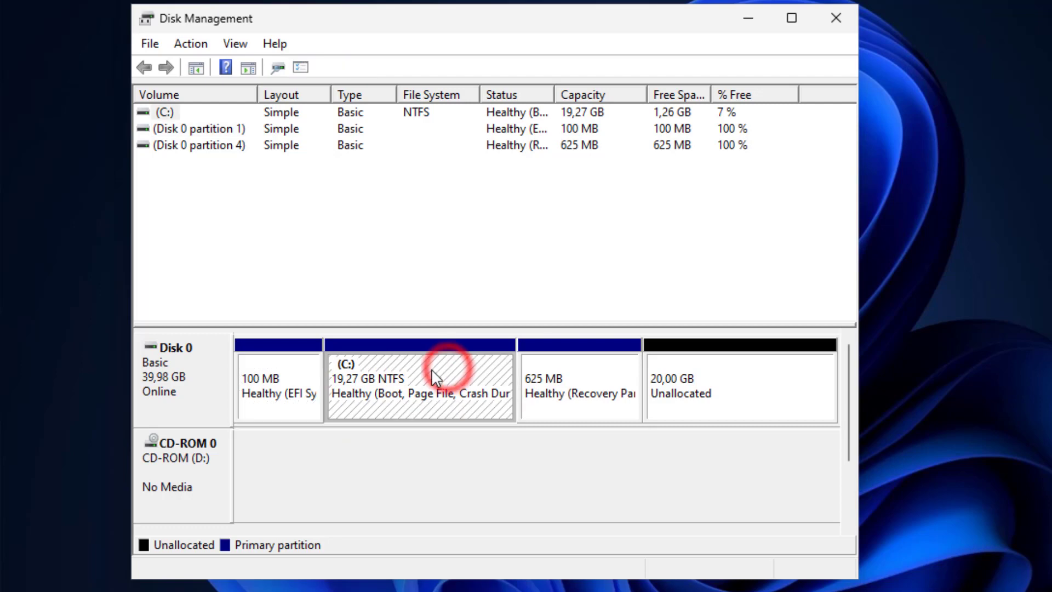
right_click(440, 370)
click(584, 237)
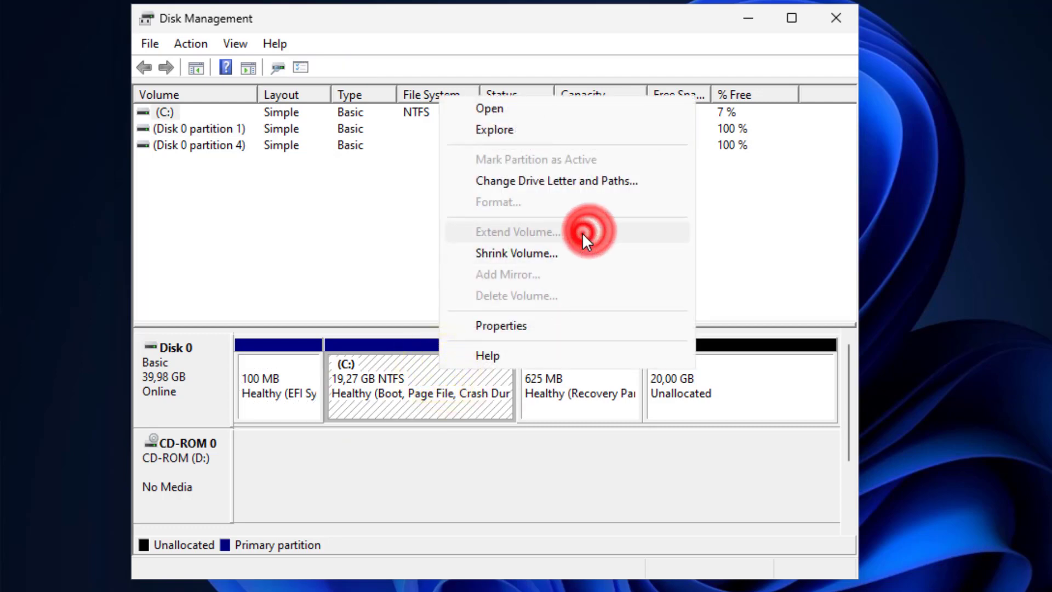
click(770, 234)
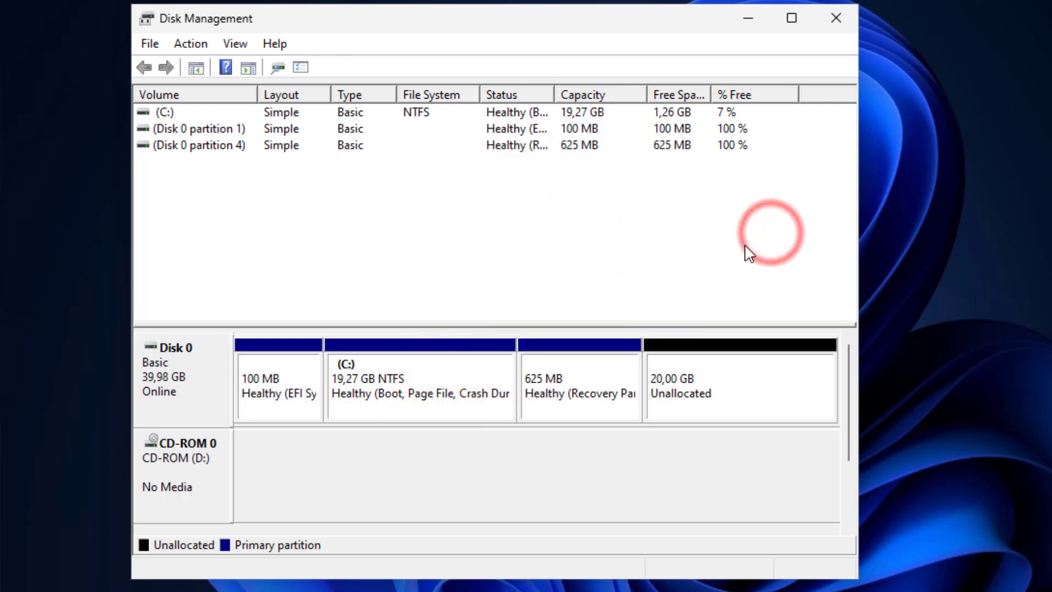
- Widen the Status column of the volume list to show full partition types, and select the recovery partition, Disk 0 partition 4
click(579, 408)
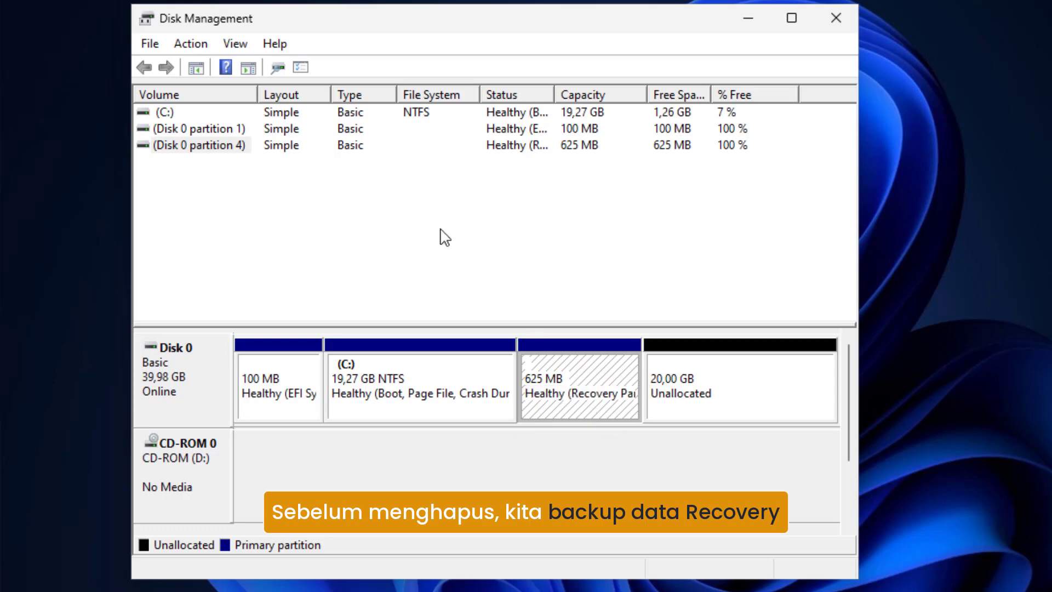
drag(397, 94, 384, 96)
drag(466, 95, 438, 97)
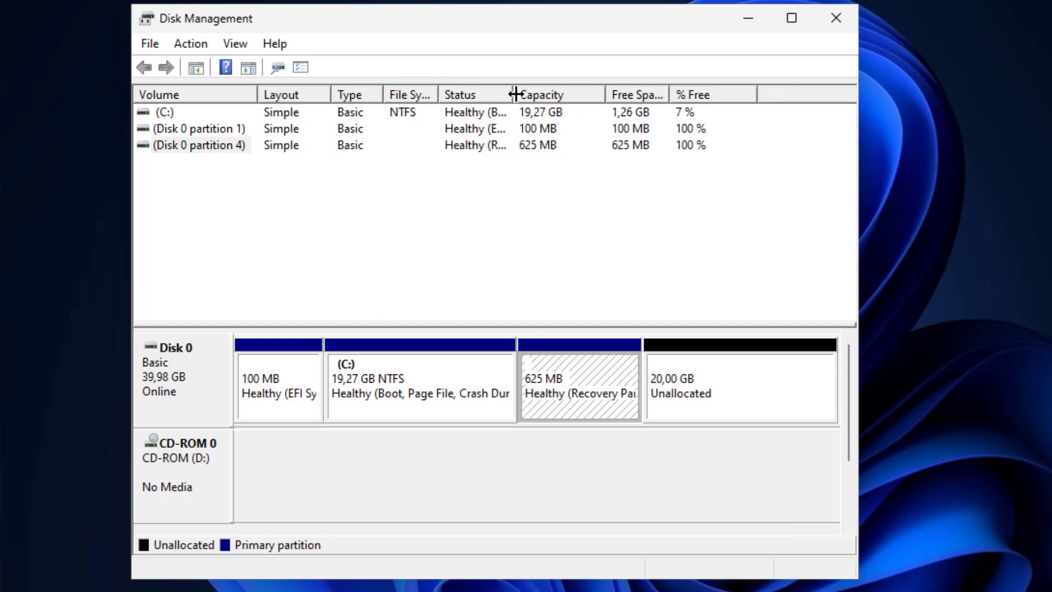
drag(513, 95, 618, 96)
click(545, 147)
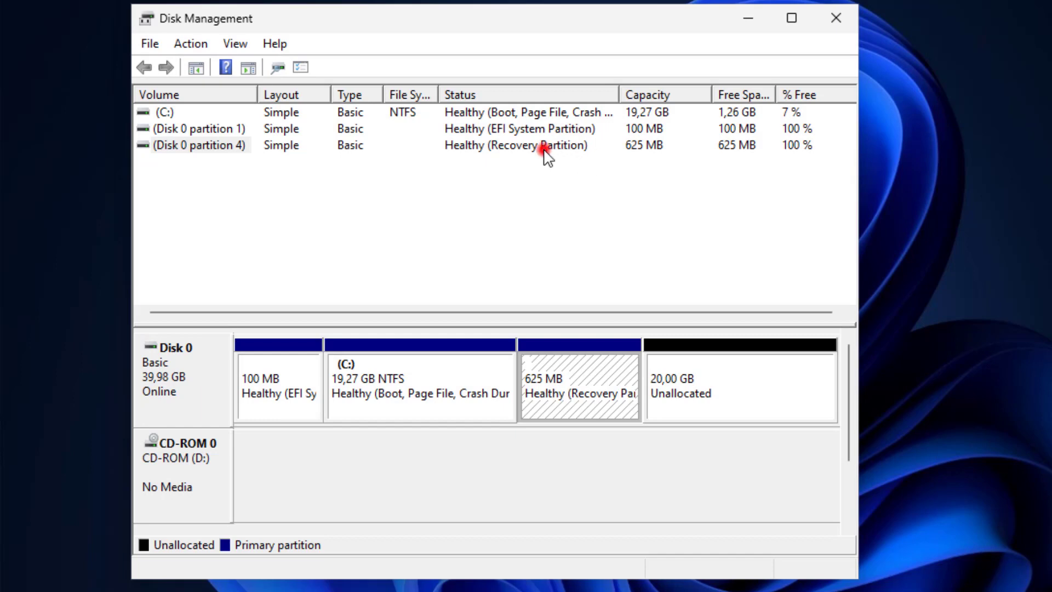
click(233, 144)
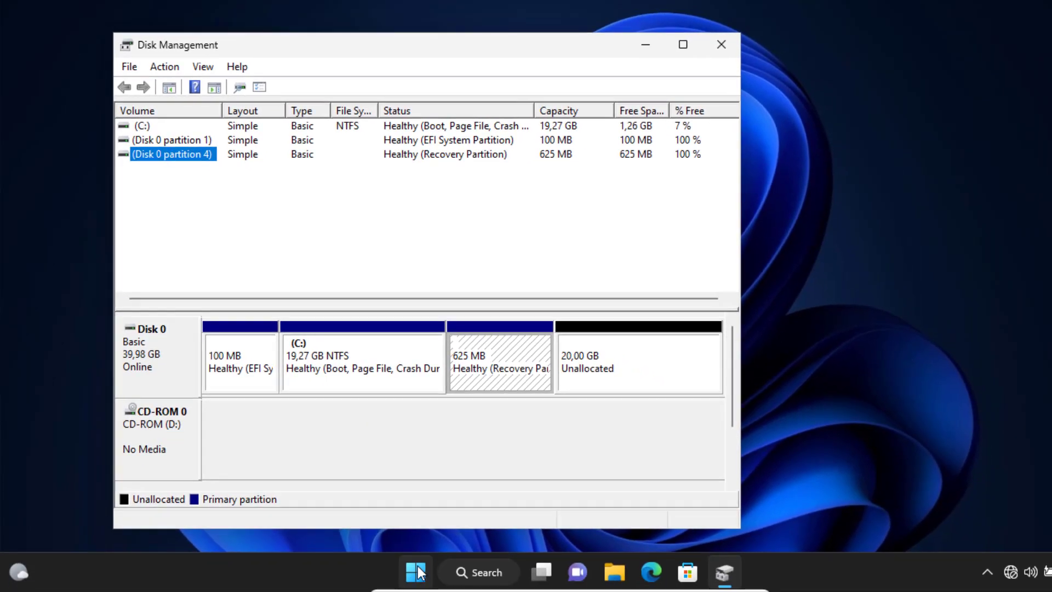
- Search for cmd, run Command Prompt as administrator, and move its window fully into view
click(417, 572)
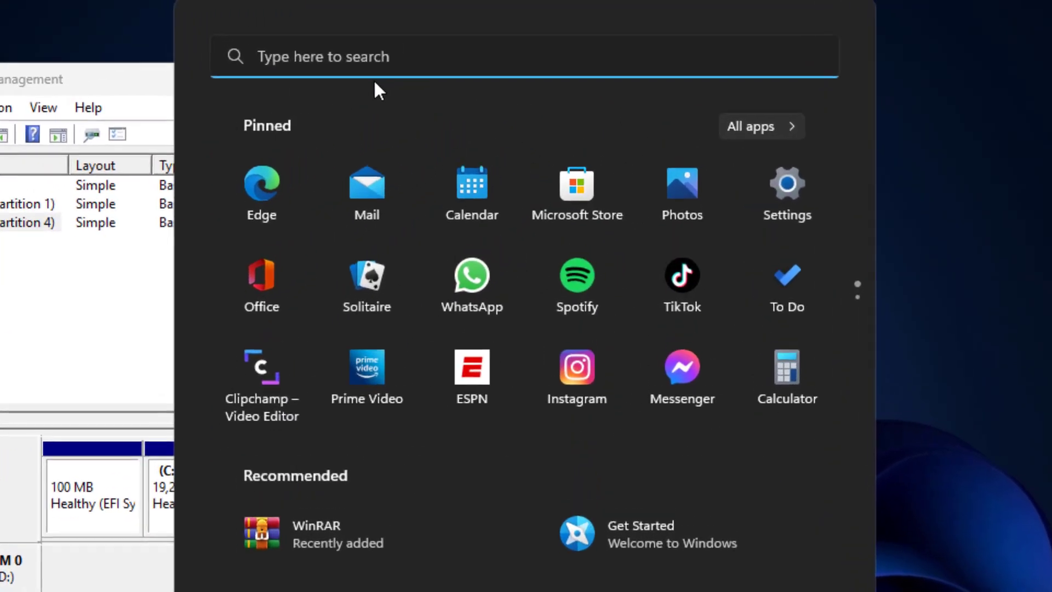
text(cmd)
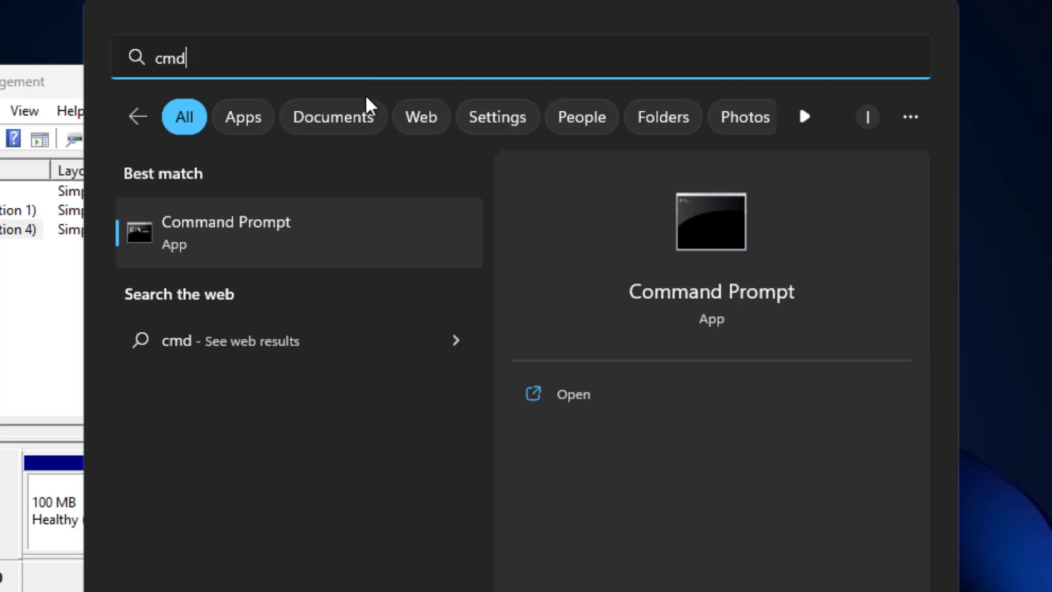
click(317, 238)
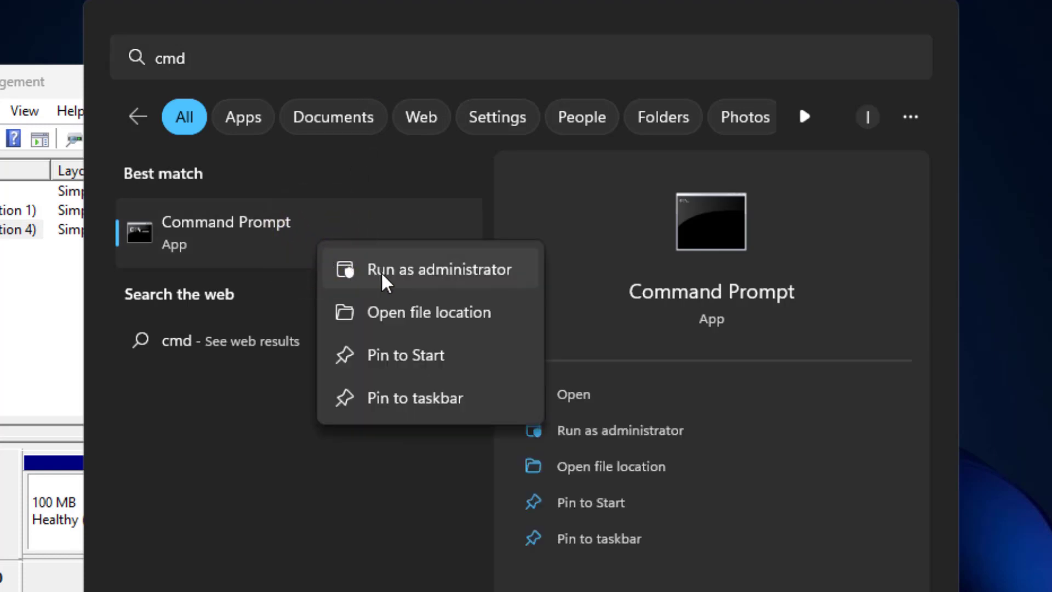
click(383, 272)
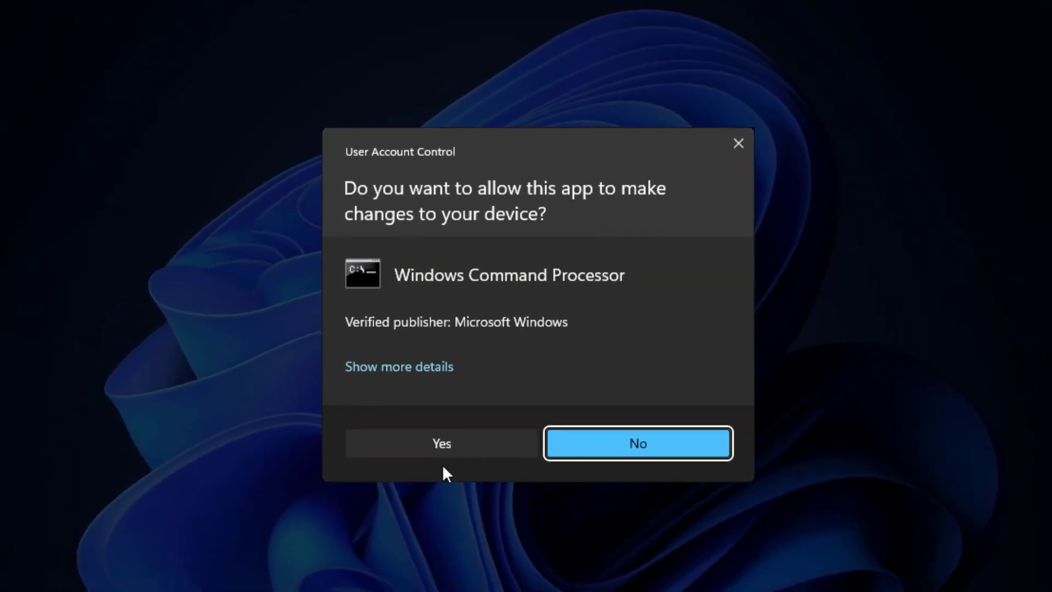
click(453, 433)
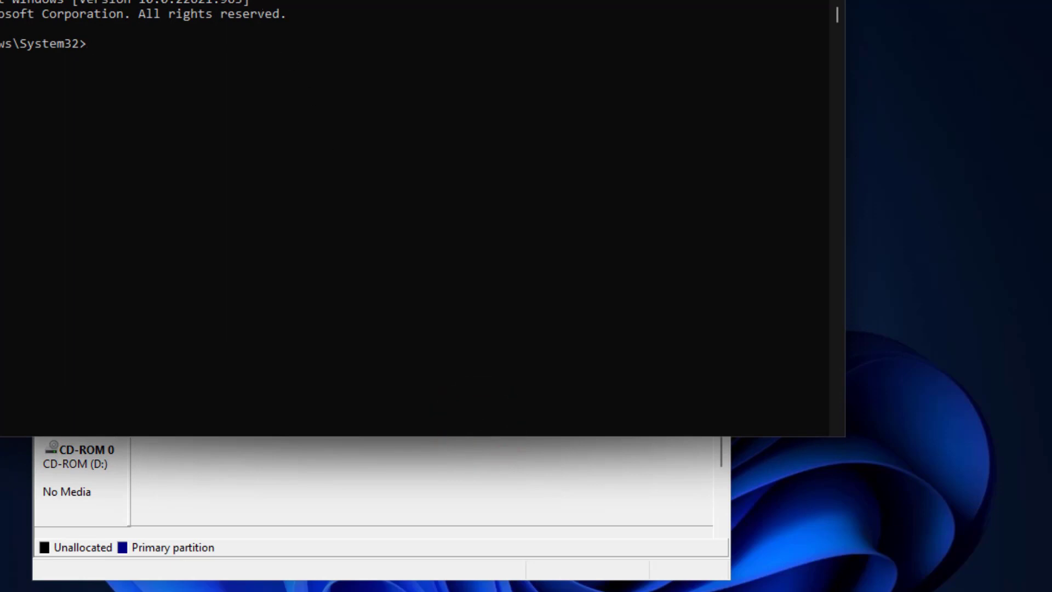
drag(257, 1, 462, 52)
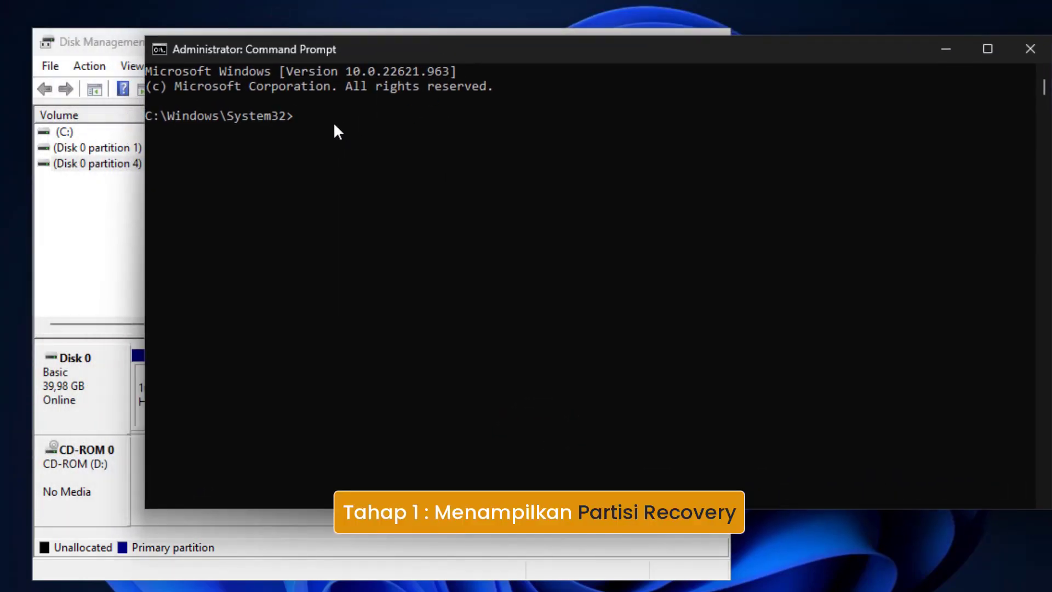
- Run mountvol to list the volume names and their mount points
text(m)
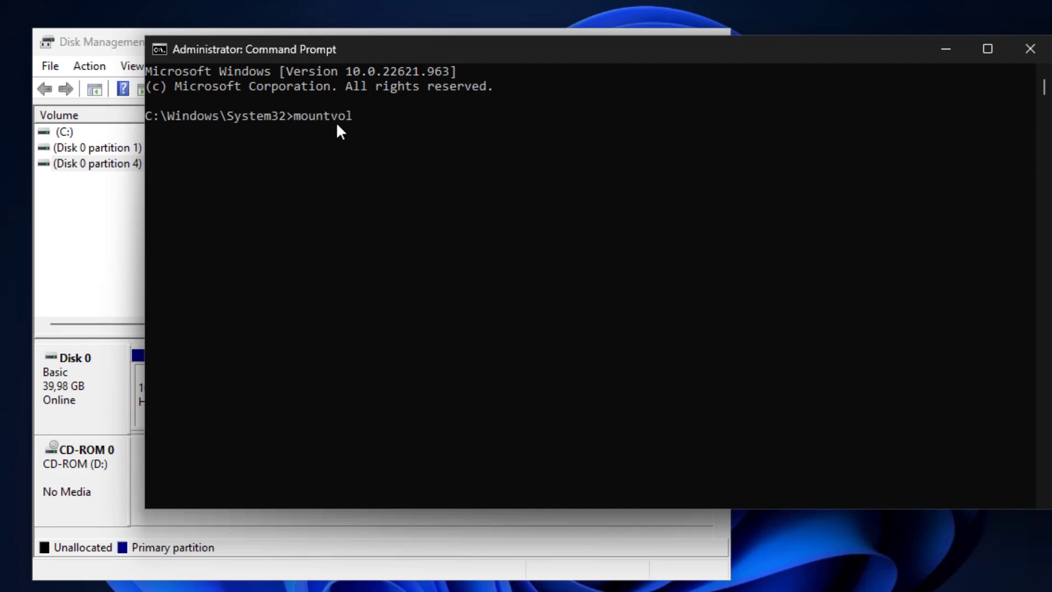
text(ountvol)
key(Return)
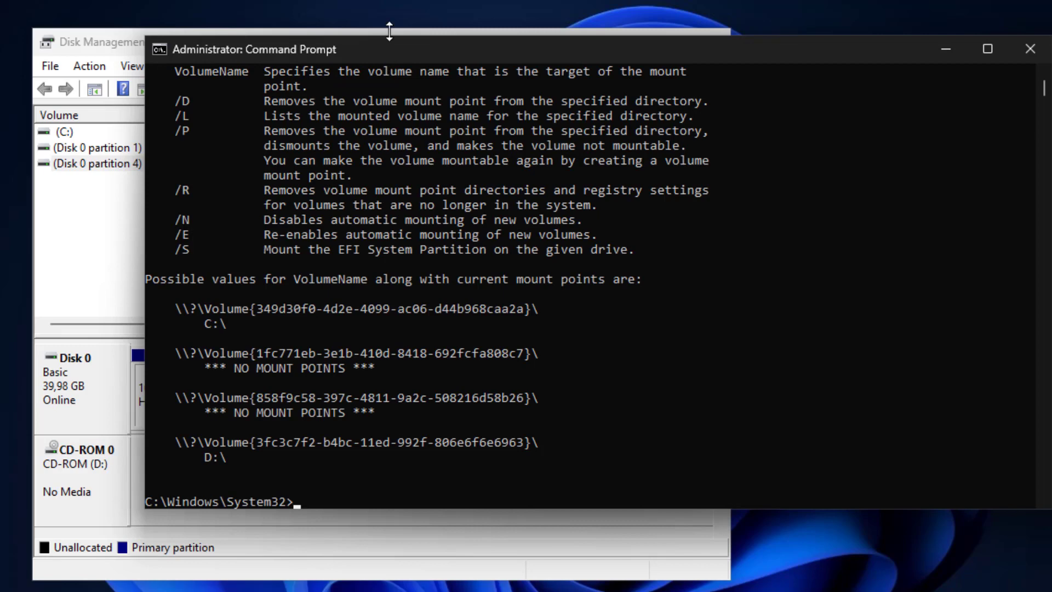
- Arrange the Disk Management and Command Prompt windows so the volume names and the Disk 0 partition layout show together
mouse_move(389, 31)
mouse_down()
mouse_move(387, 104)
mouse_move(386, 26)
mouse_up()
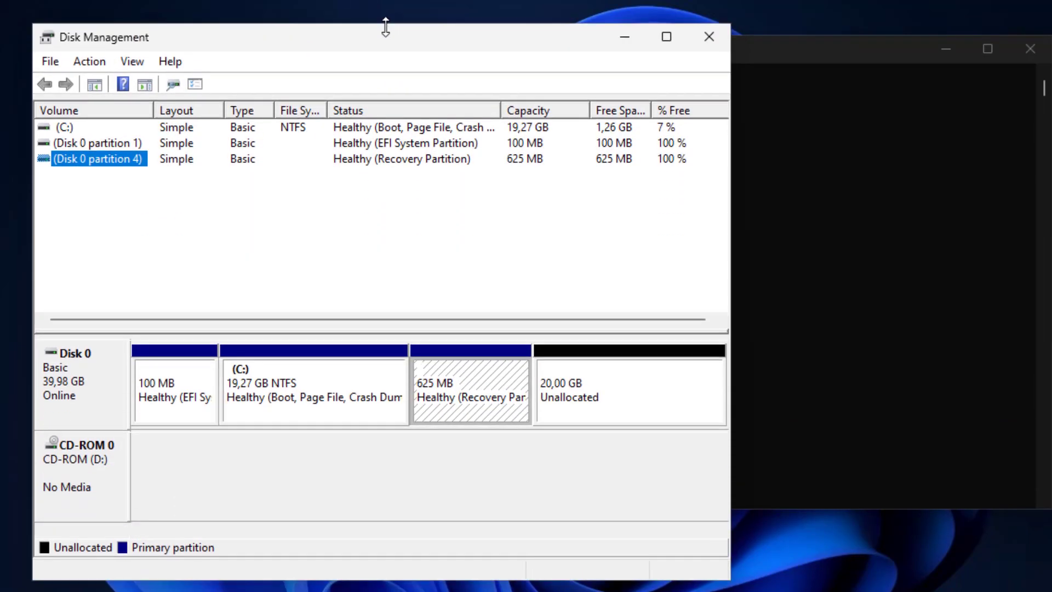
click(829, 117)
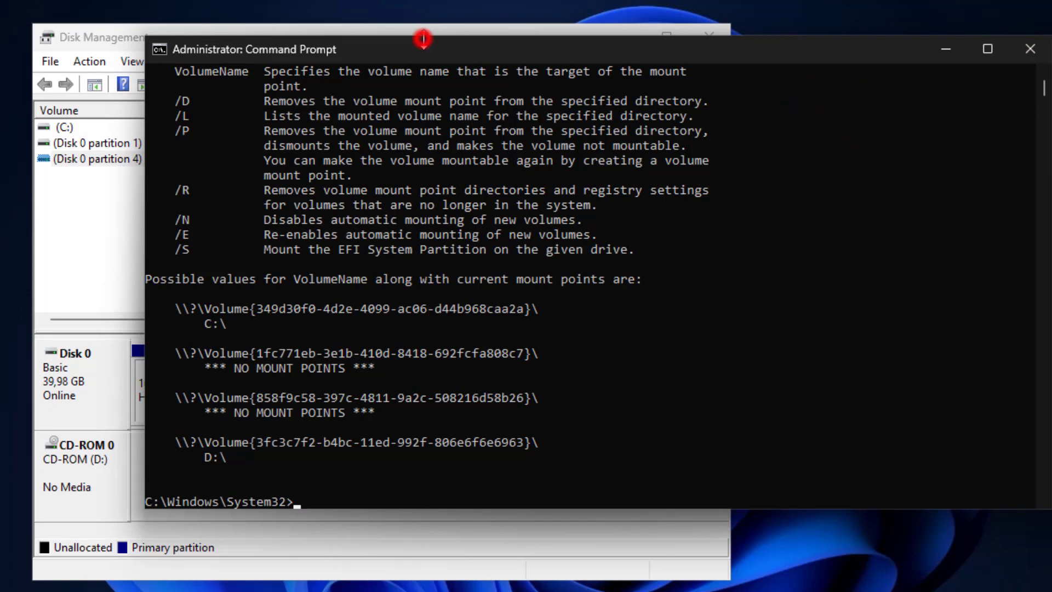
drag(423, 38, 428, 67)
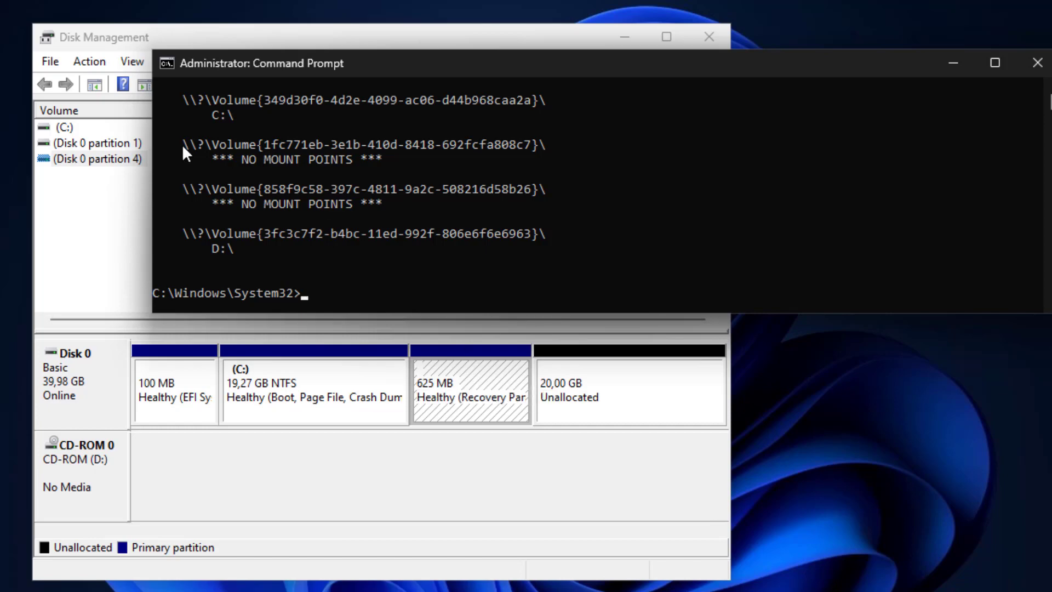
- Copy the volume name \\?\Volume{1fc771eb-3e1b-410d-8418-692fcfa808c7}\ from the mountvol list and mount that volume as z: with mountvol
drag(182, 144, 546, 145)
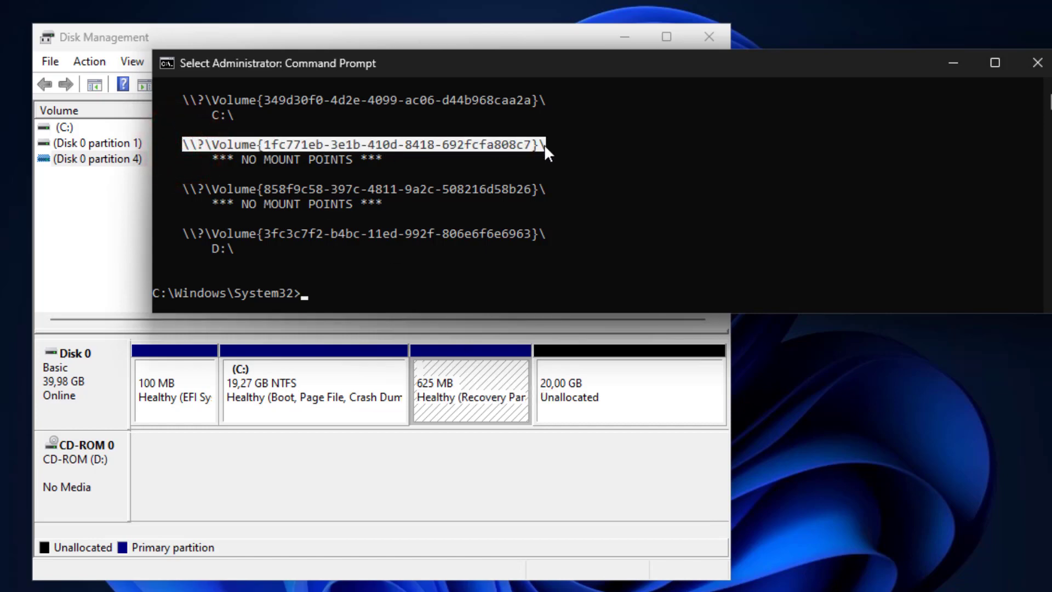
key(ctrl+c)
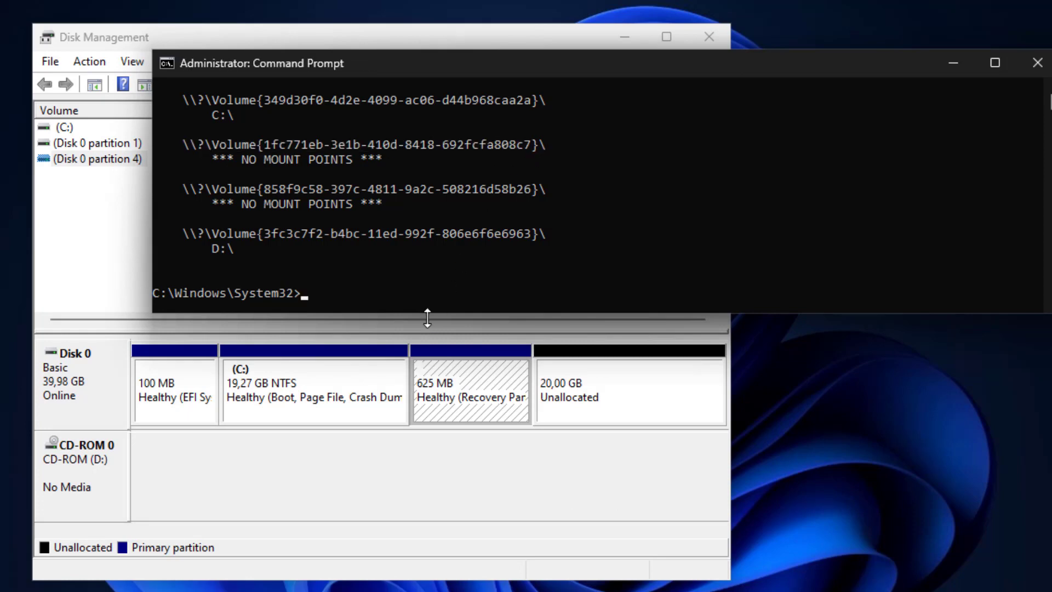
drag(428, 318, 413, 483)
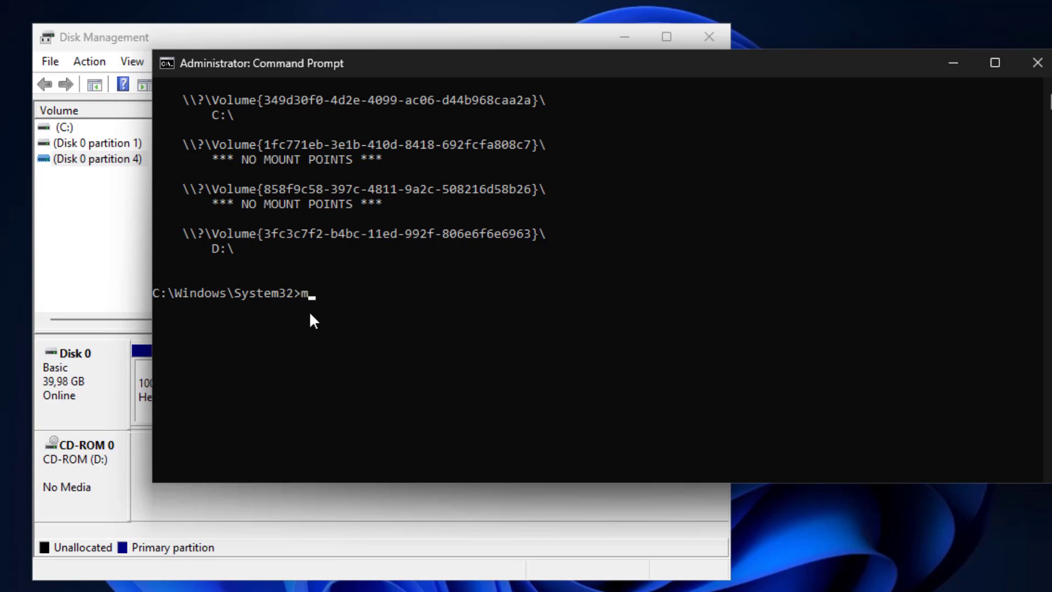
text(vol z:)
key(ctrl+v)
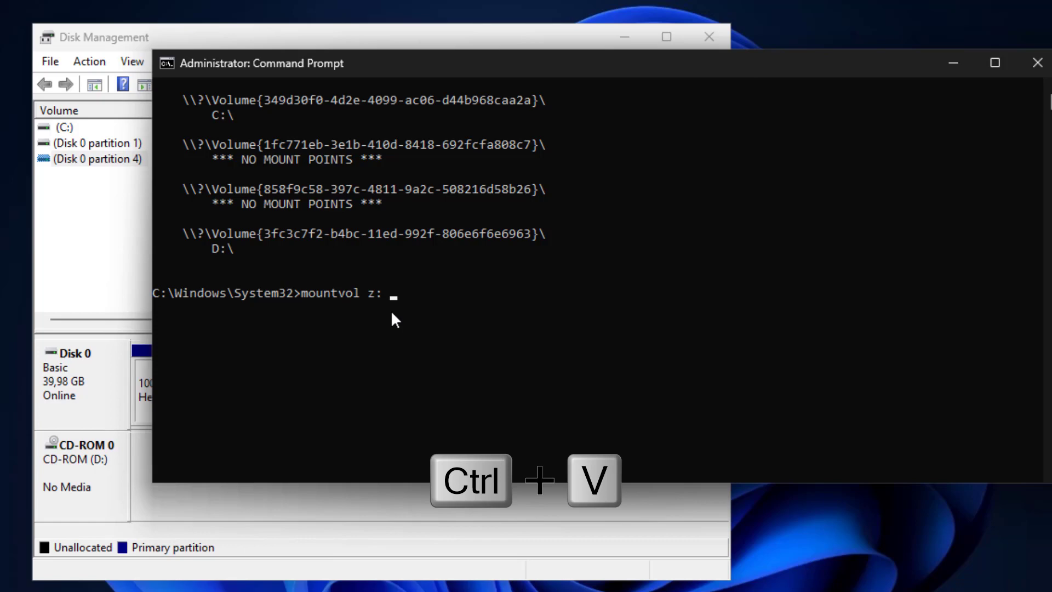
key(ctrl+v)
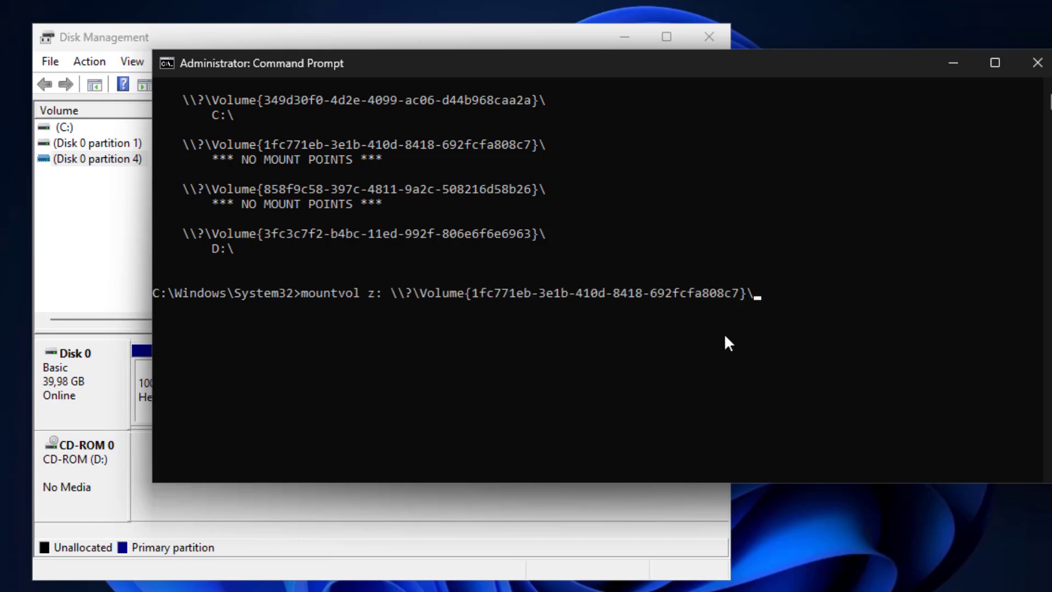
key(Return)
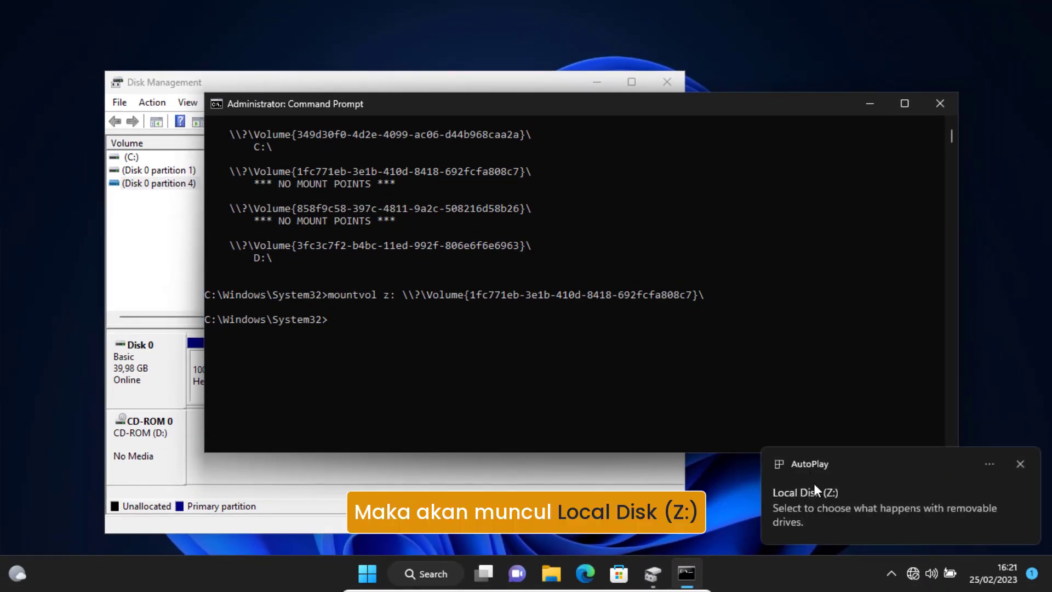
- Compare the capacity of Local Disk (Z:) in File Explorer with the recovery partition, Disk 0 partition 4, in Disk Management
click(552, 573)
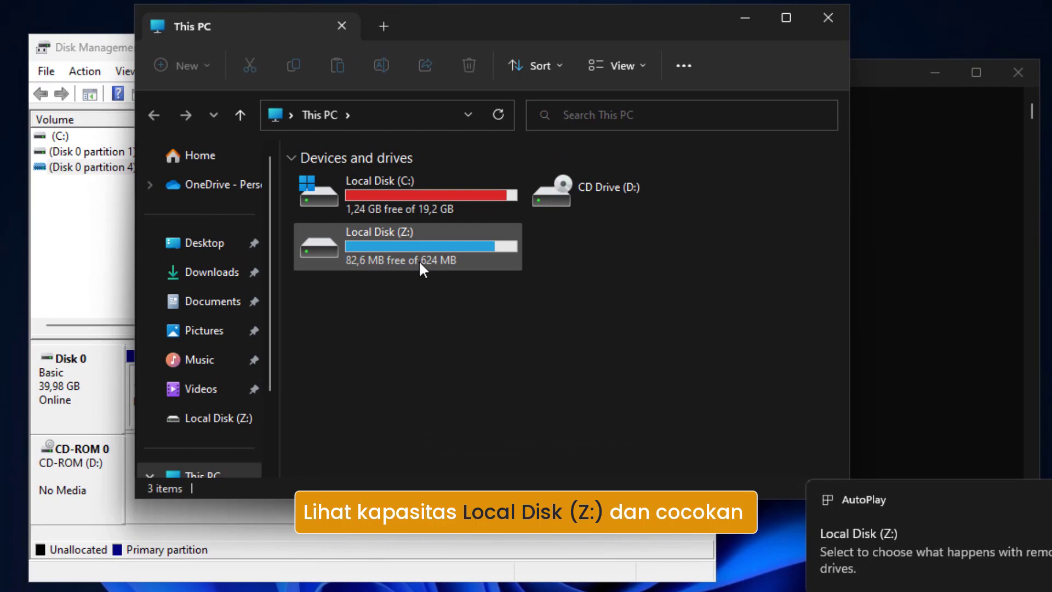
click(912, 224)
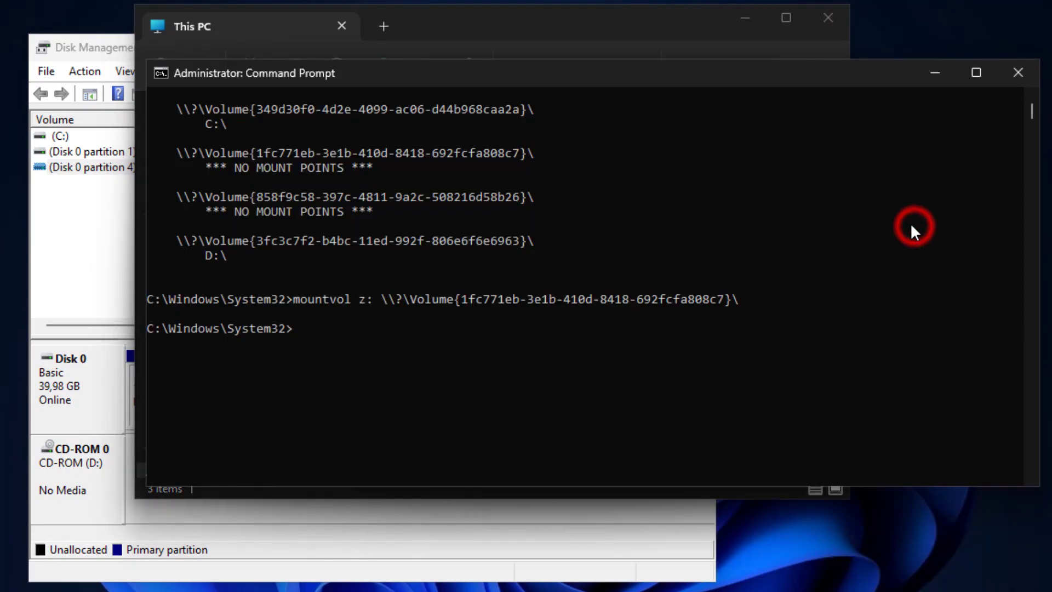
click(547, 23)
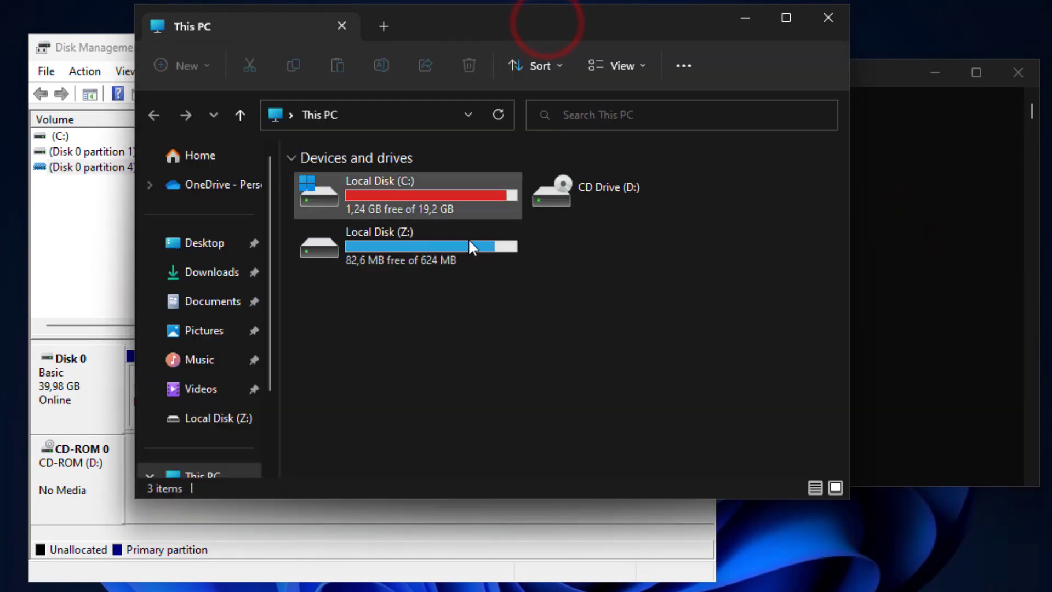
click(461, 264)
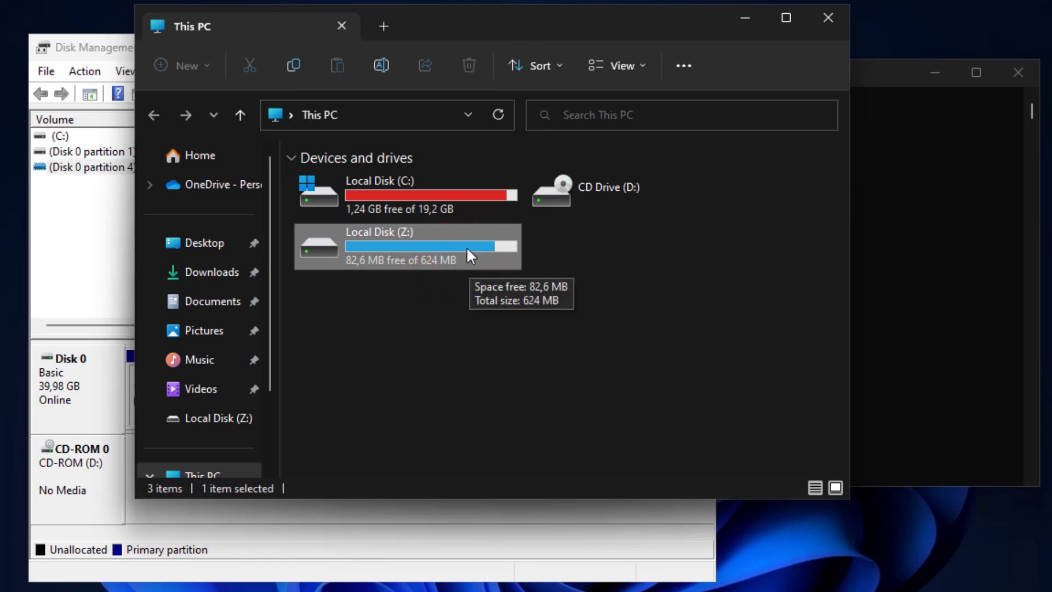
drag(537, 35, 552, 35)
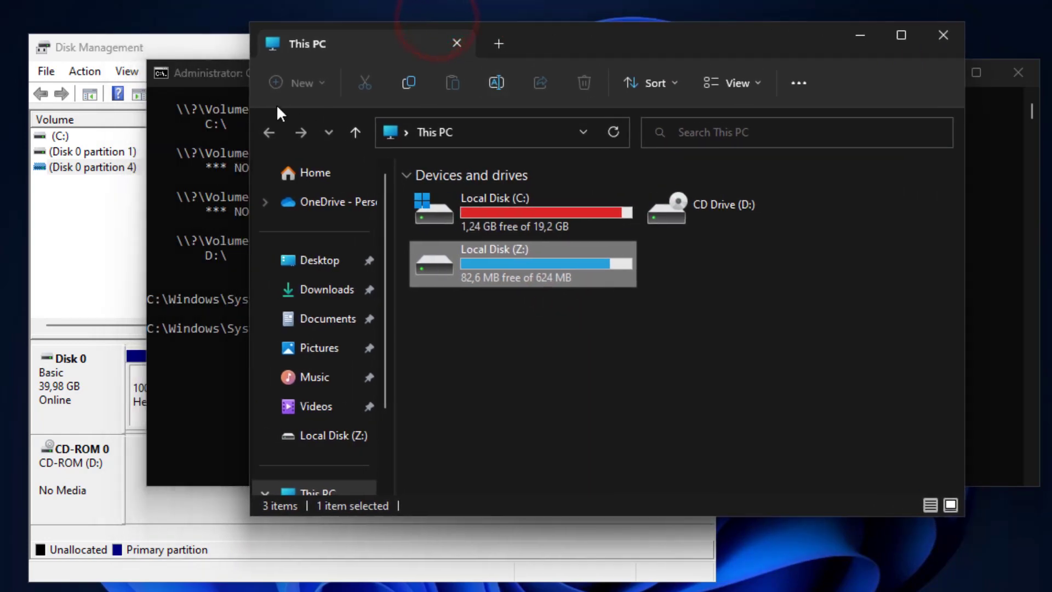
click(225, 71)
click(935, 72)
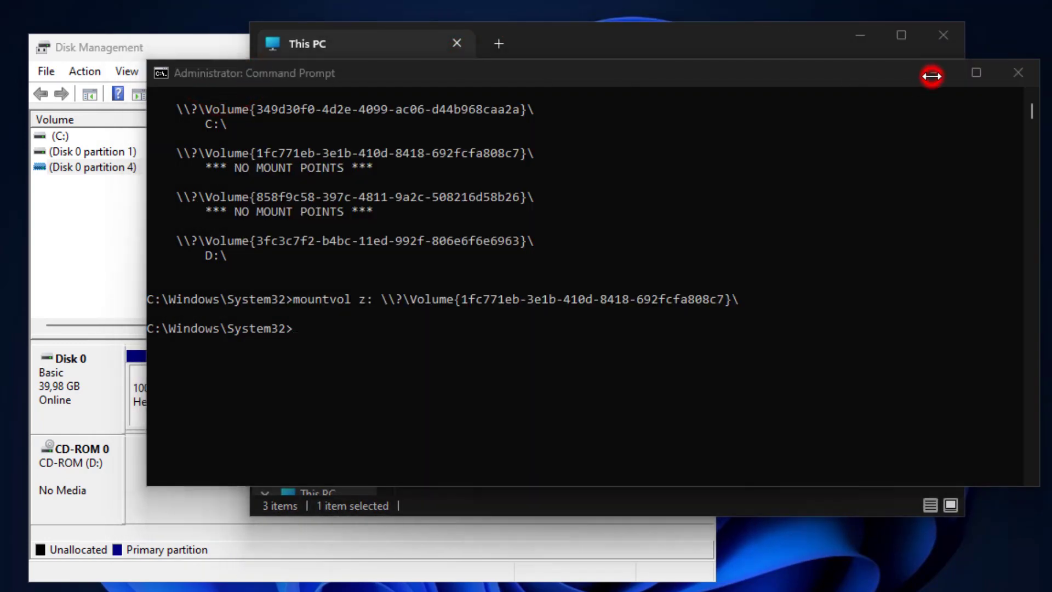
click(171, 272)
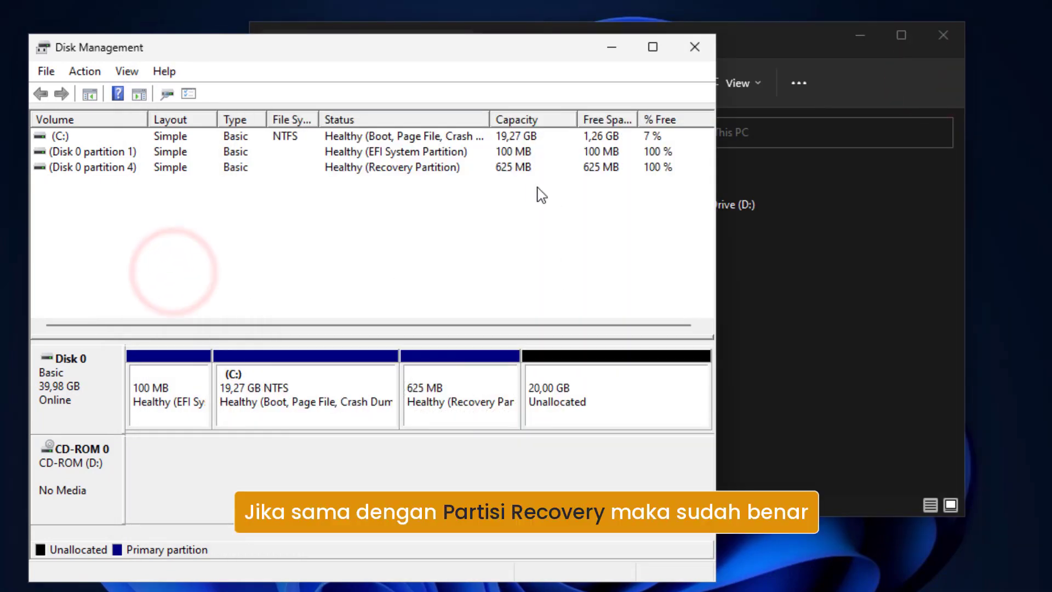
click(510, 171)
click(89, 170)
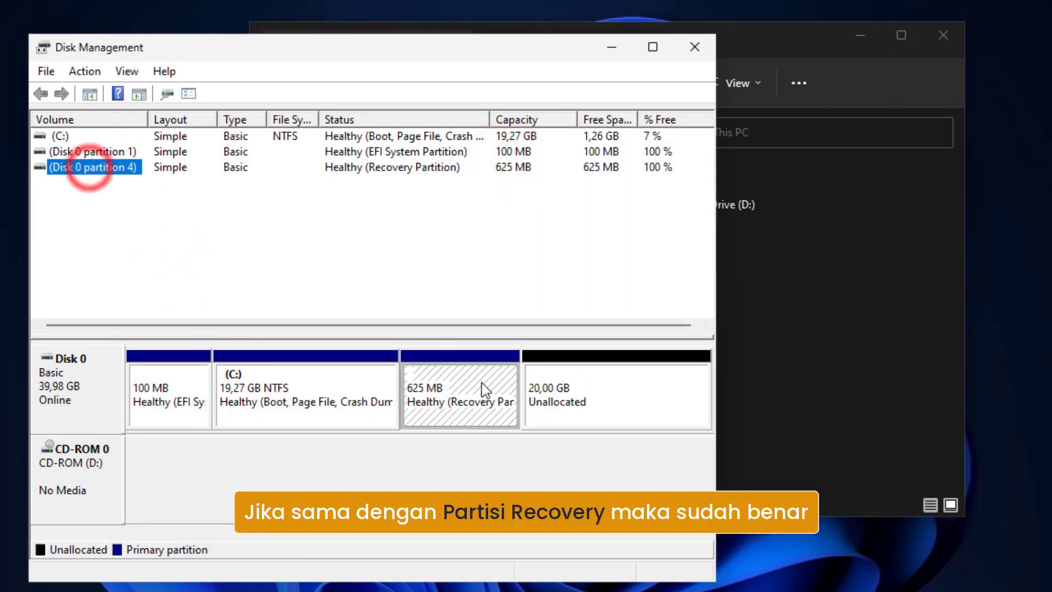
- Open Local Disk (Z:) in File Explorer and set Folder Options to show hidden files, folders, and drives
click(754, 319)
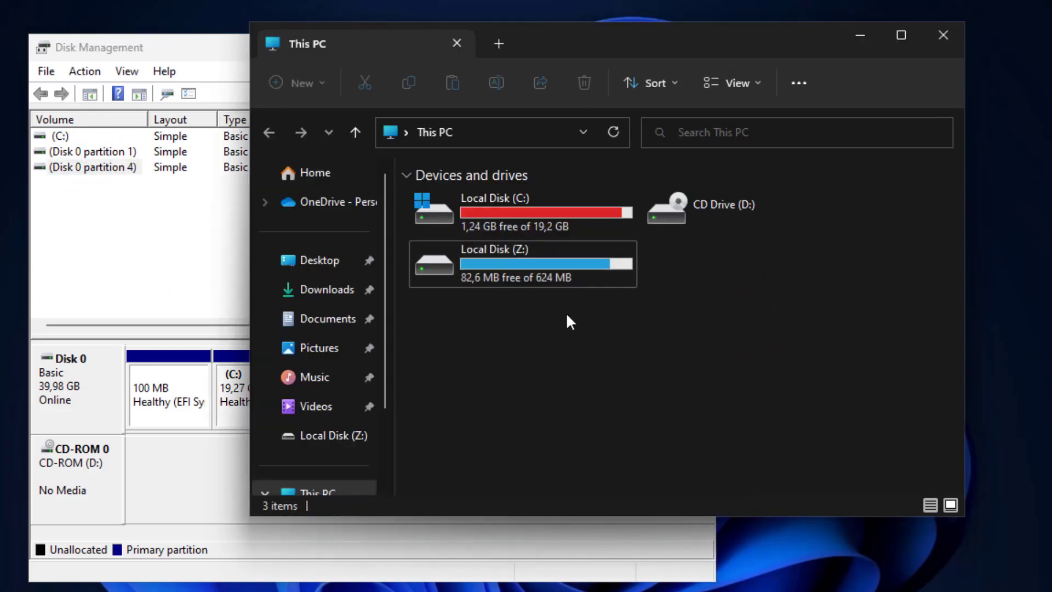
double_click(559, 275)
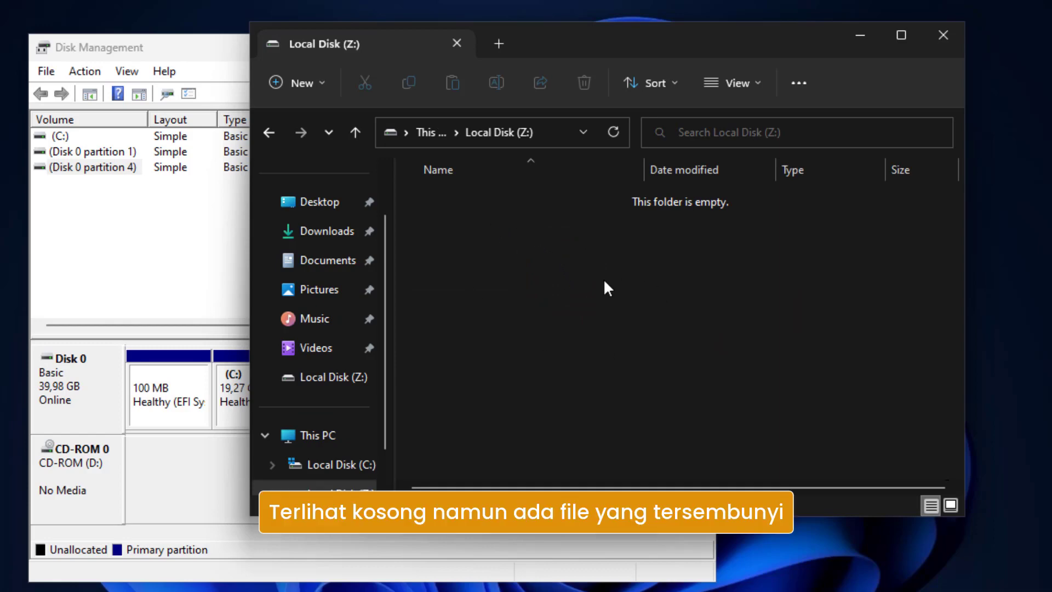
click(786, 88)
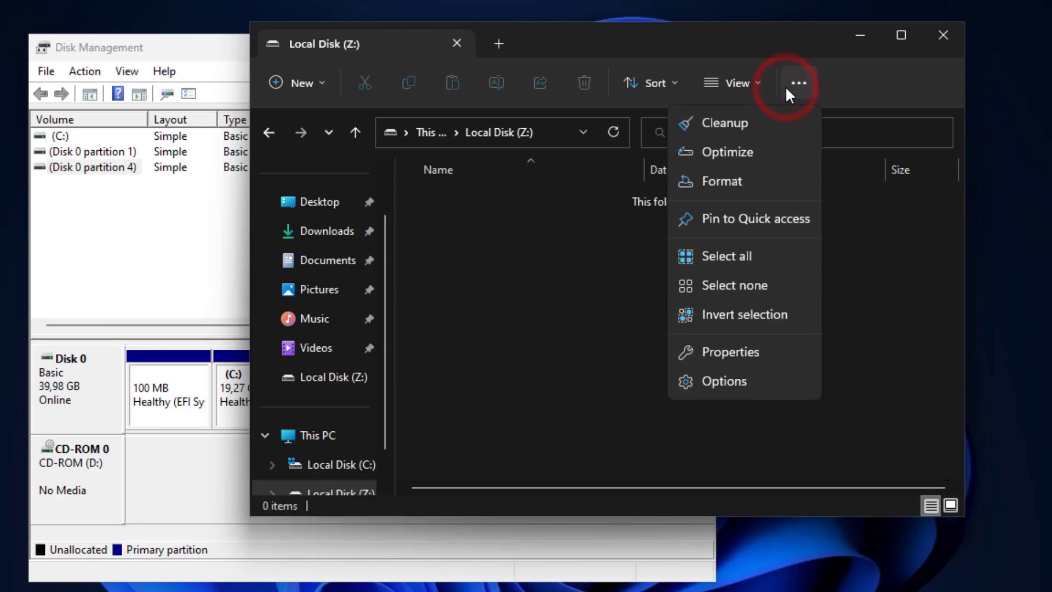
click(763, 383)
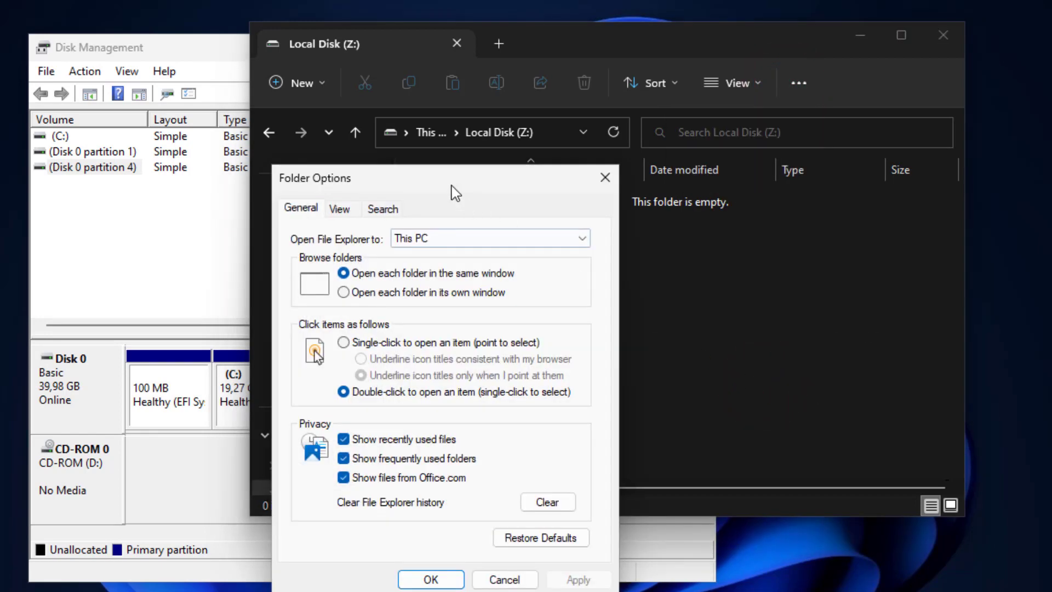
drag(452, 189, 786, 60)
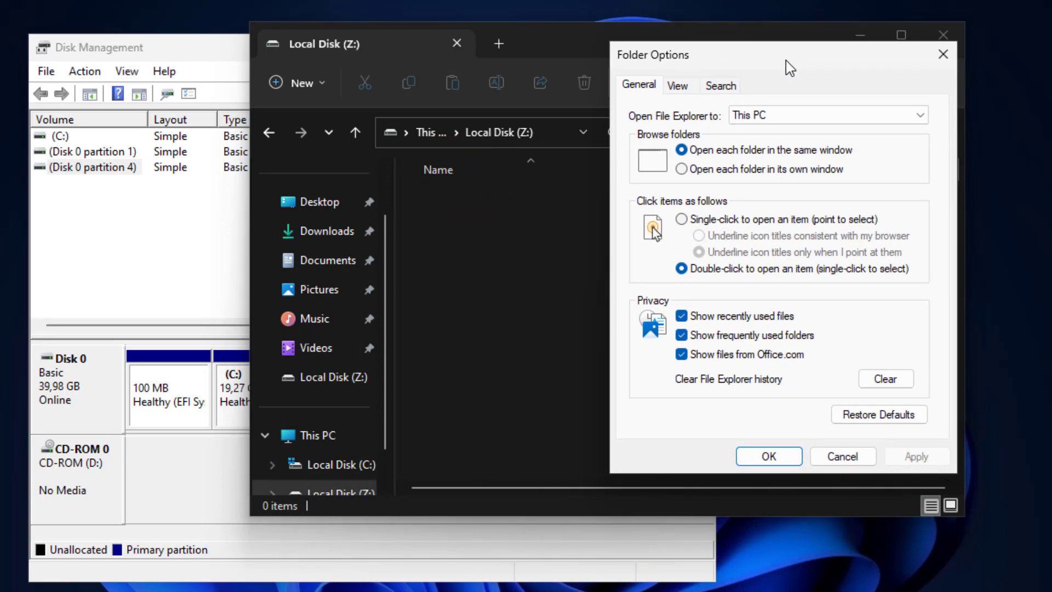
click(685, 91)
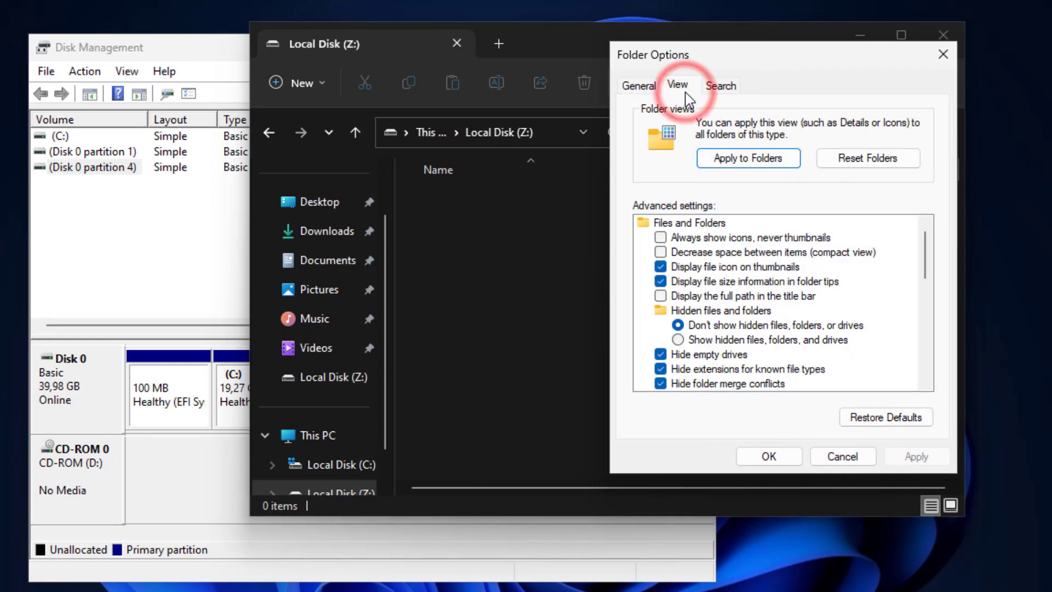
click(712, 345)
- Turn off hiding of protected operating system files, accept the warning, and apply the folder options
scroll(712, 351, down, 3)
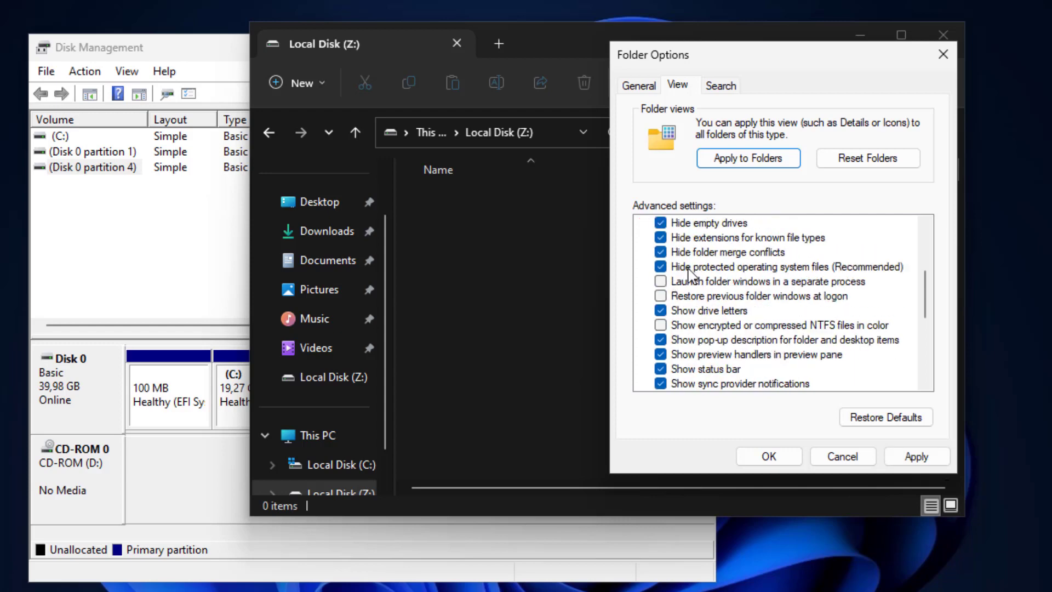
click(661, 267)
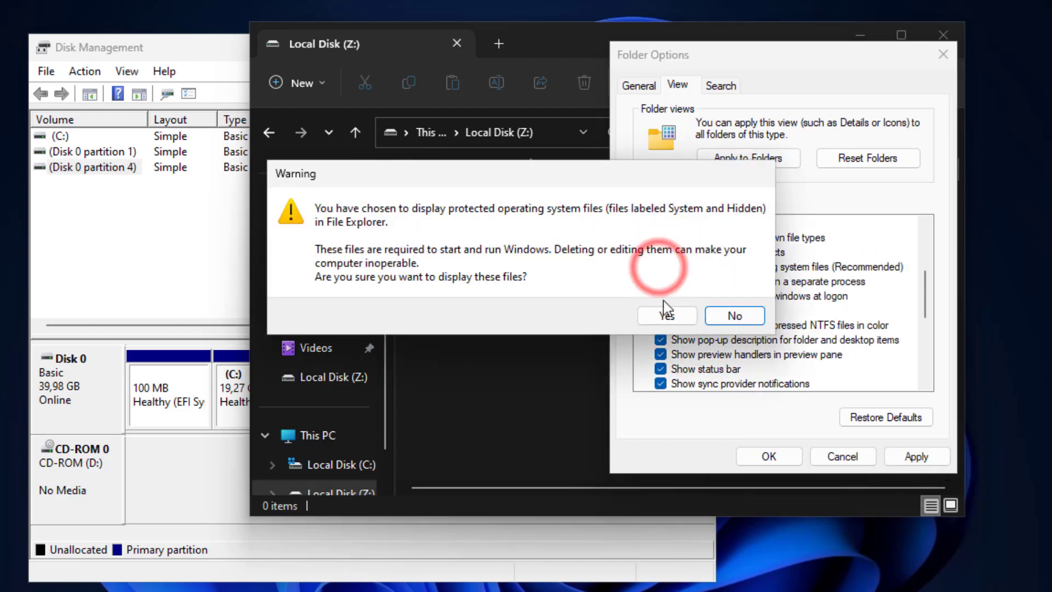
click(668, 309)
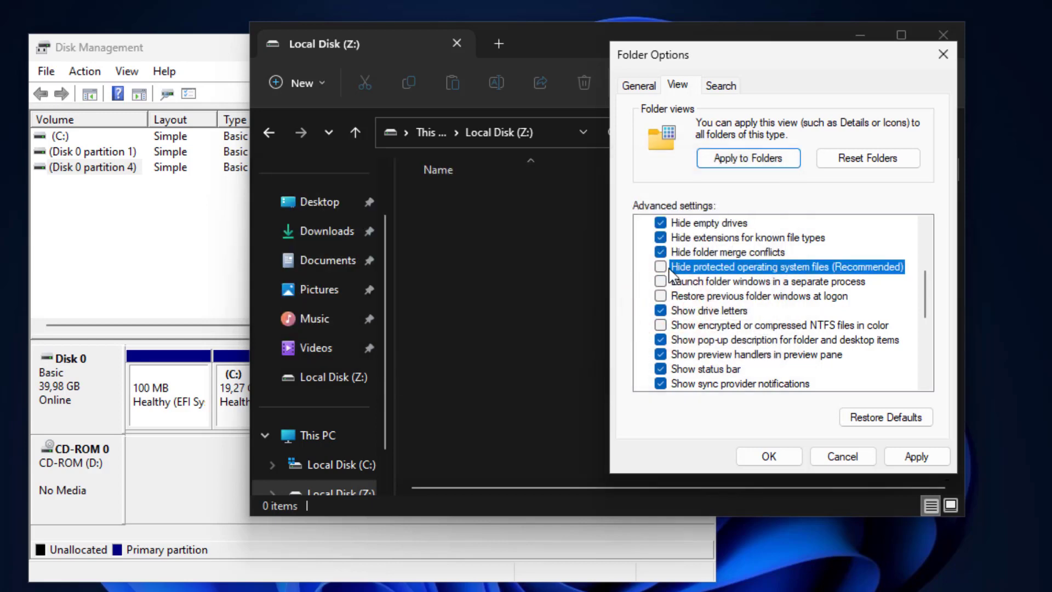
click(913, 455)
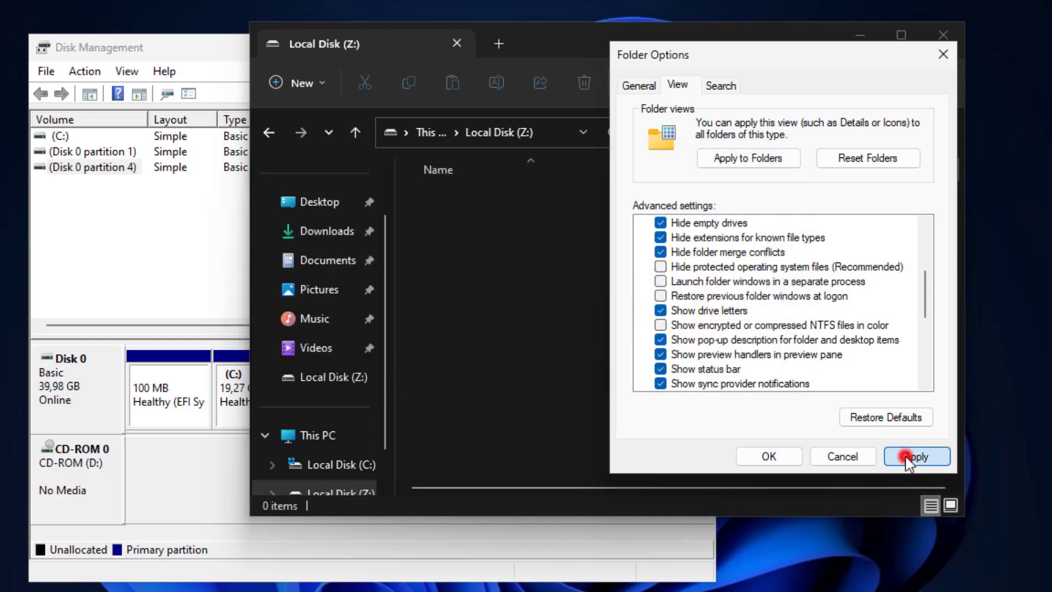
click(779, 459)
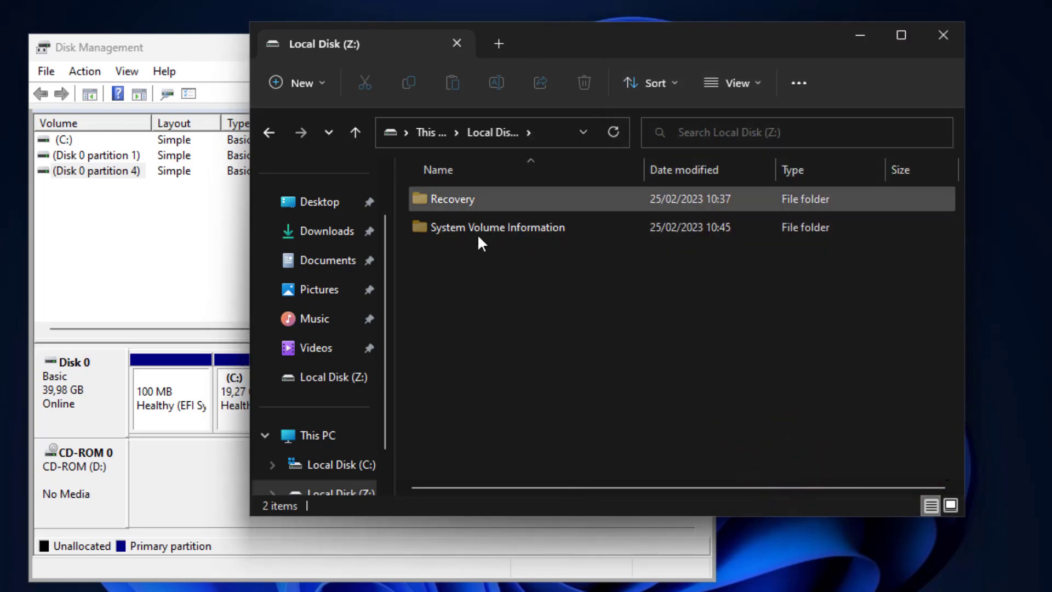
- Copy the Recovery folder from Local Disk (Z:) into the Videos folder, granting administrator permission
click(487, 200)
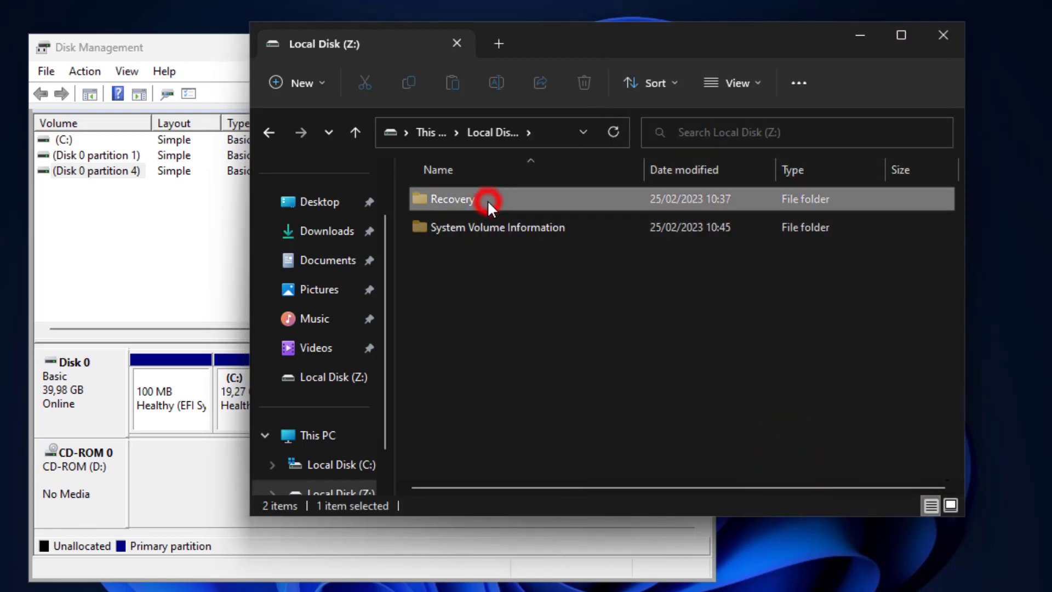
right_click(488, 200)
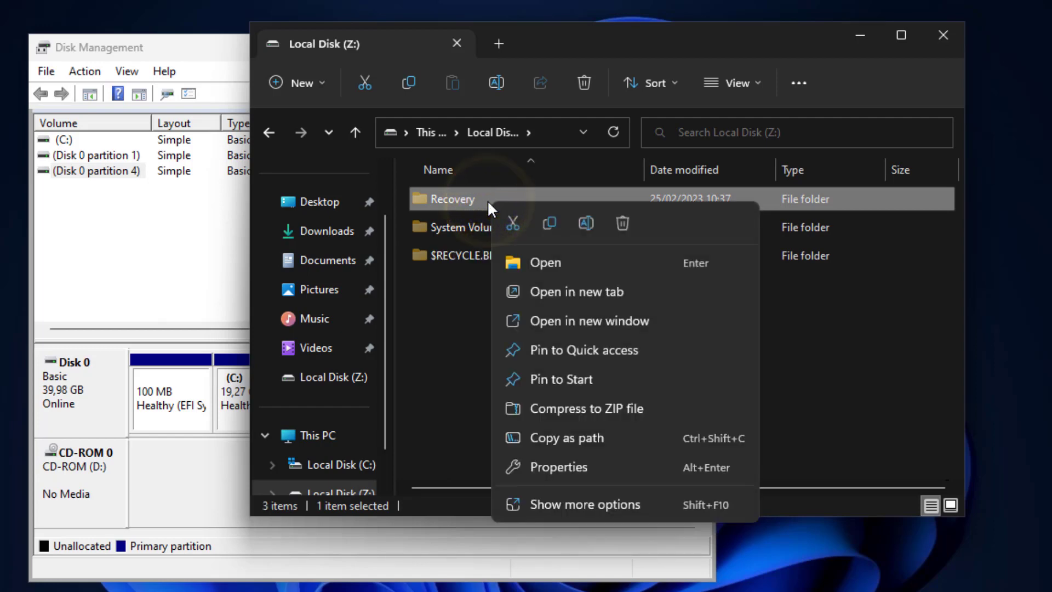
click(550, 224)
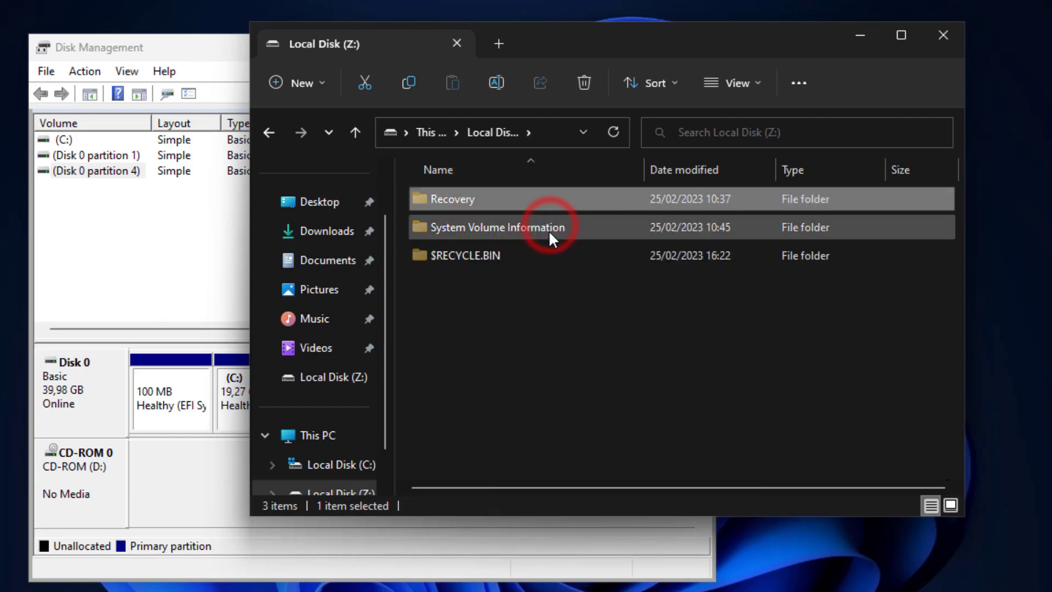
click(321, 350)
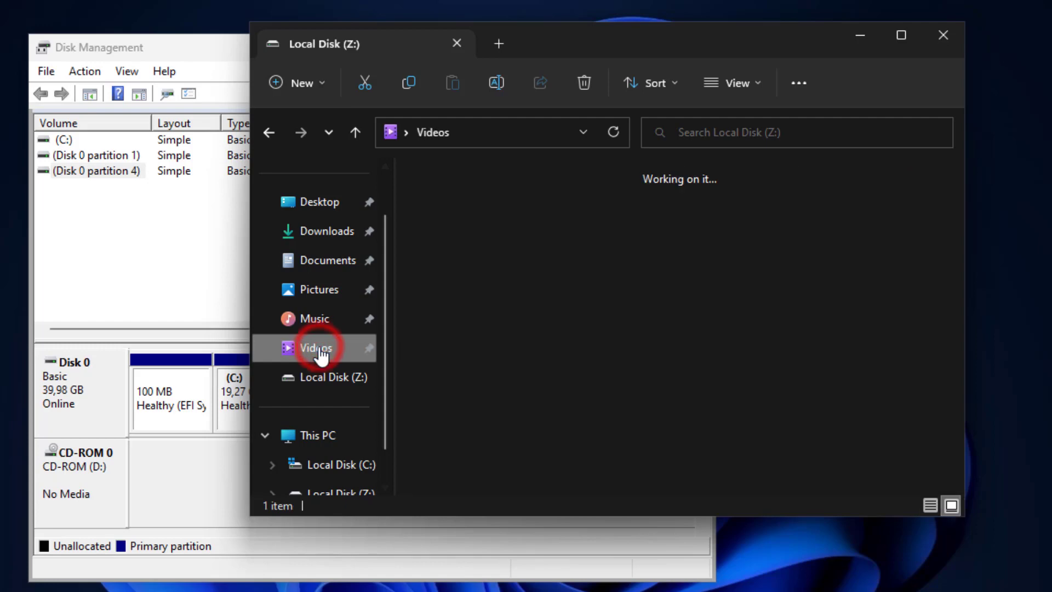
right_click(590, 231)
click(614, 249)
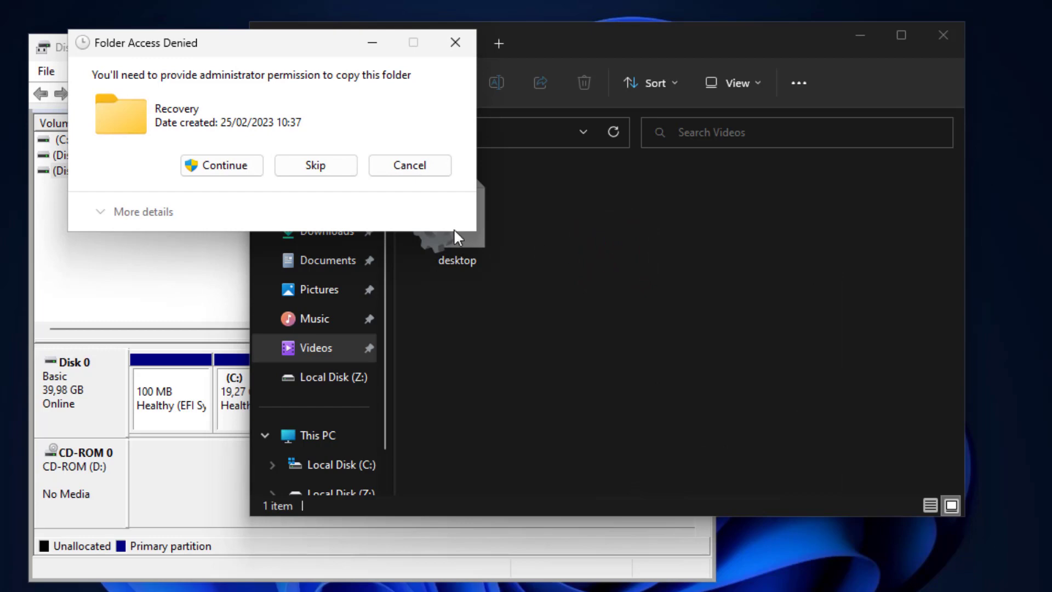
click(253, 172)
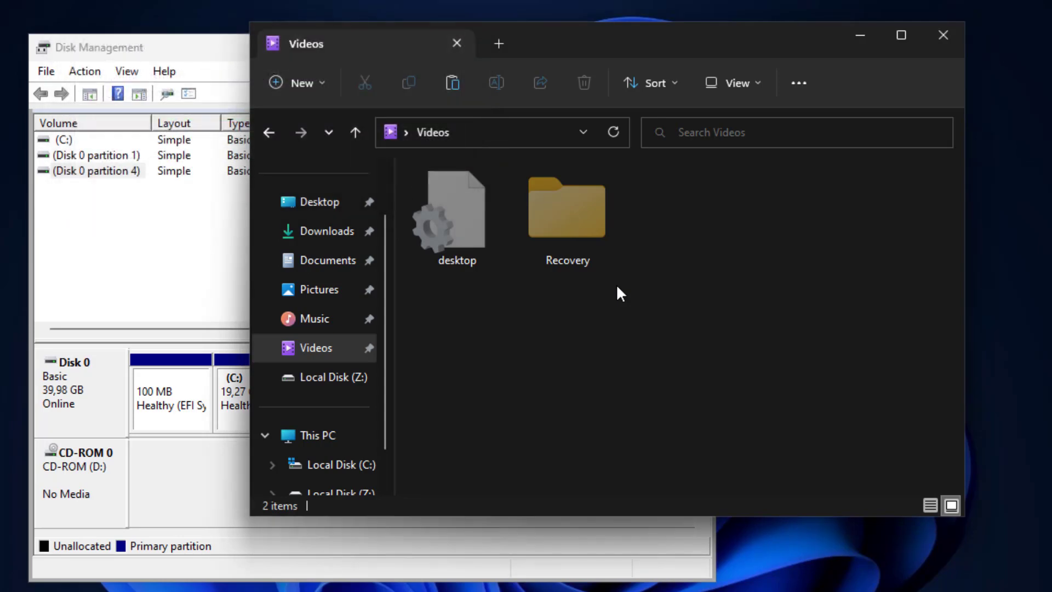
- Check the contents of the copied Recovery\WindowsRE folder and the size of Winre.wim, and return to This PC
double_click(576, 234)
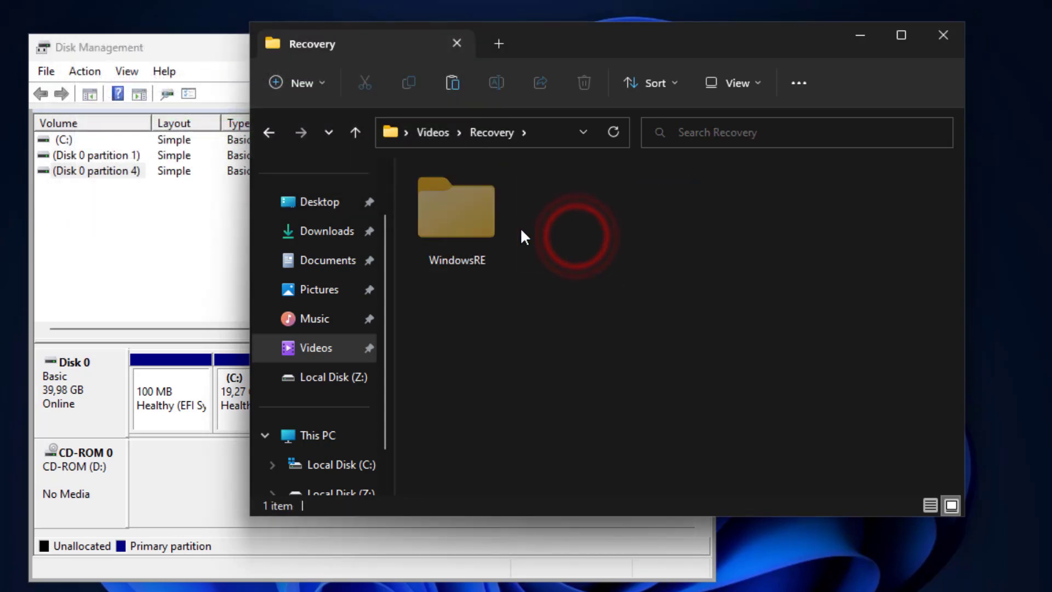
double_click(494, 225)
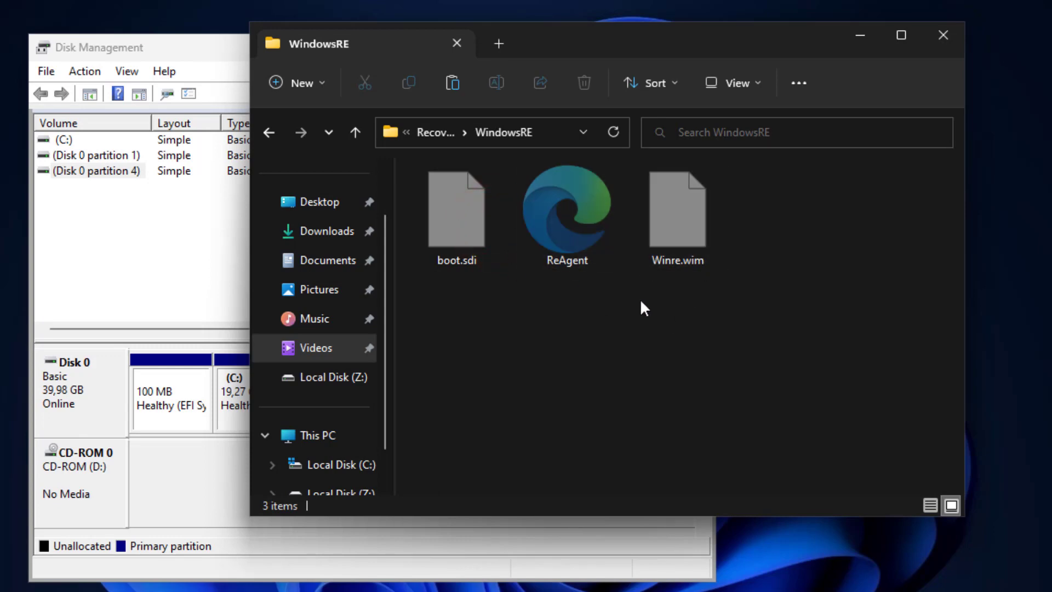
click(682, 237)
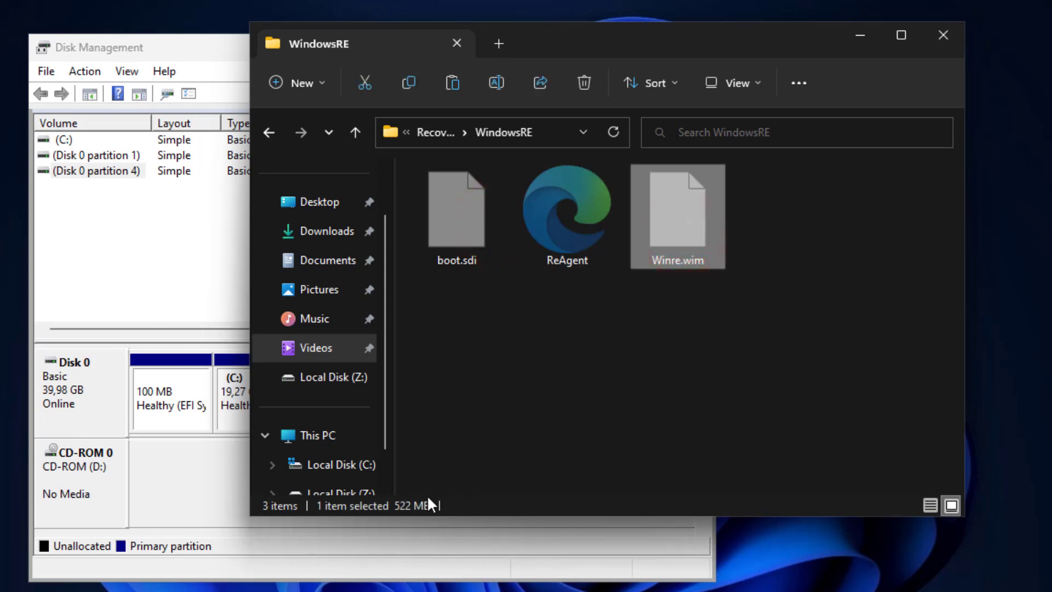
click(346, 435)
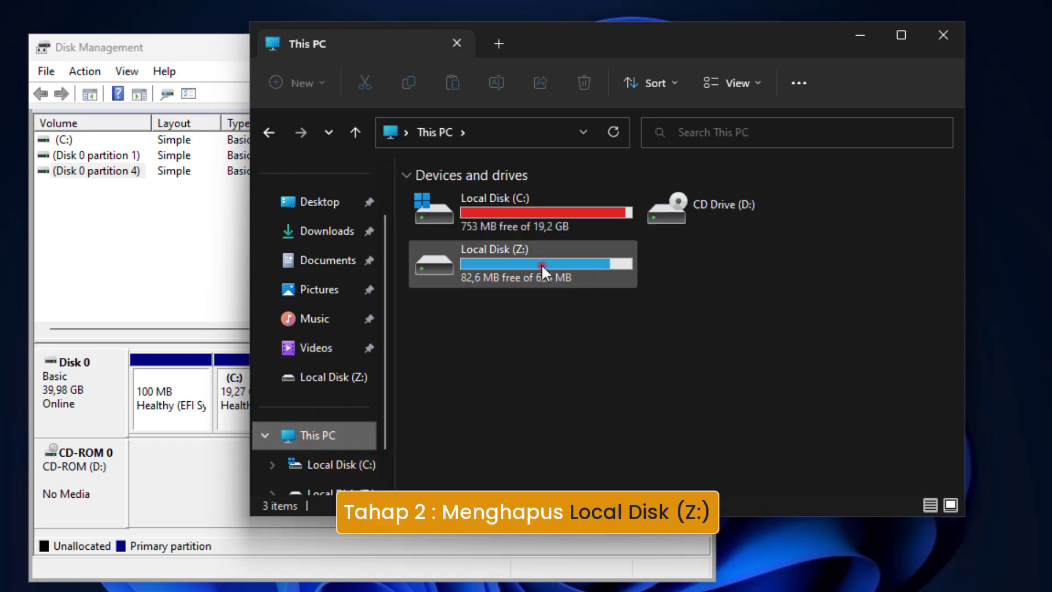
- Switch to the administrator Command Prompt and start the diskpart utility
click(542, 264)
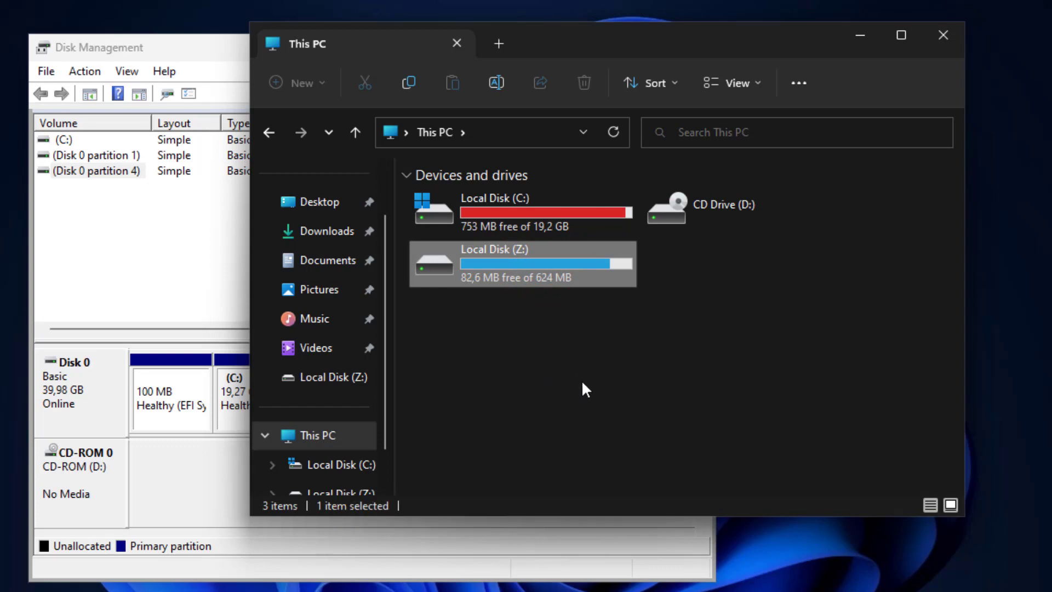
key(alt+Tab)
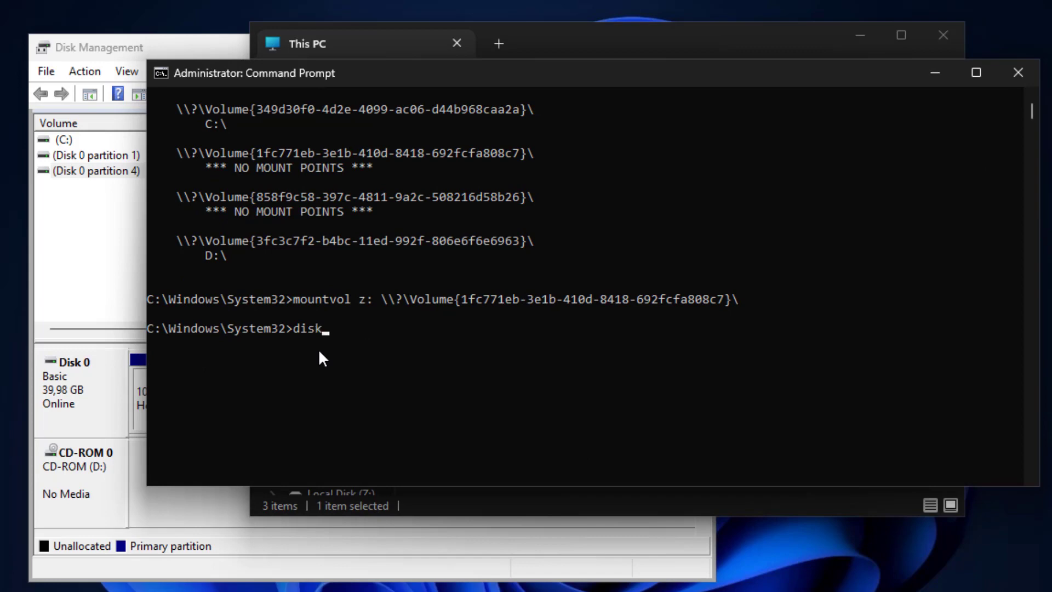
text(diskpart)
key(Return)
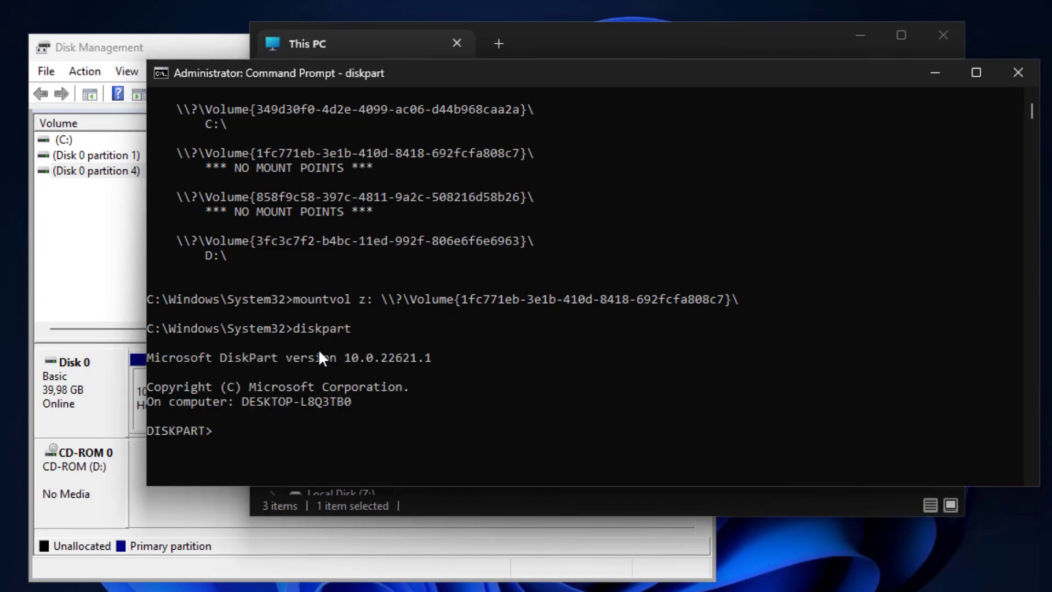
scroll(318, 359, down, 2)
scroll(320, 353, down, 3)
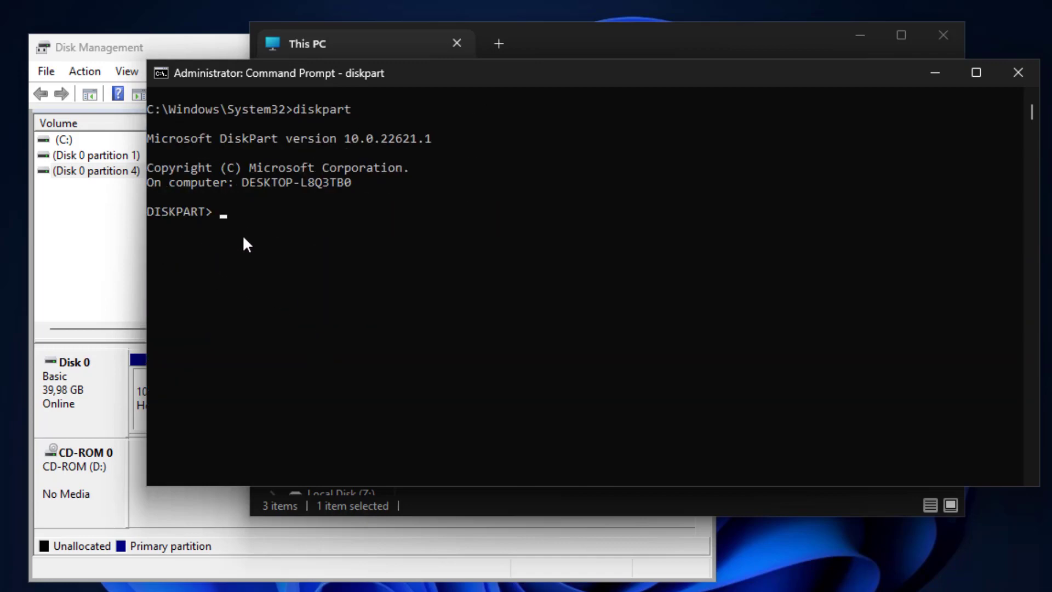
- List the disks in DiskPart and select disk 0
text(list disk)
key(Return)
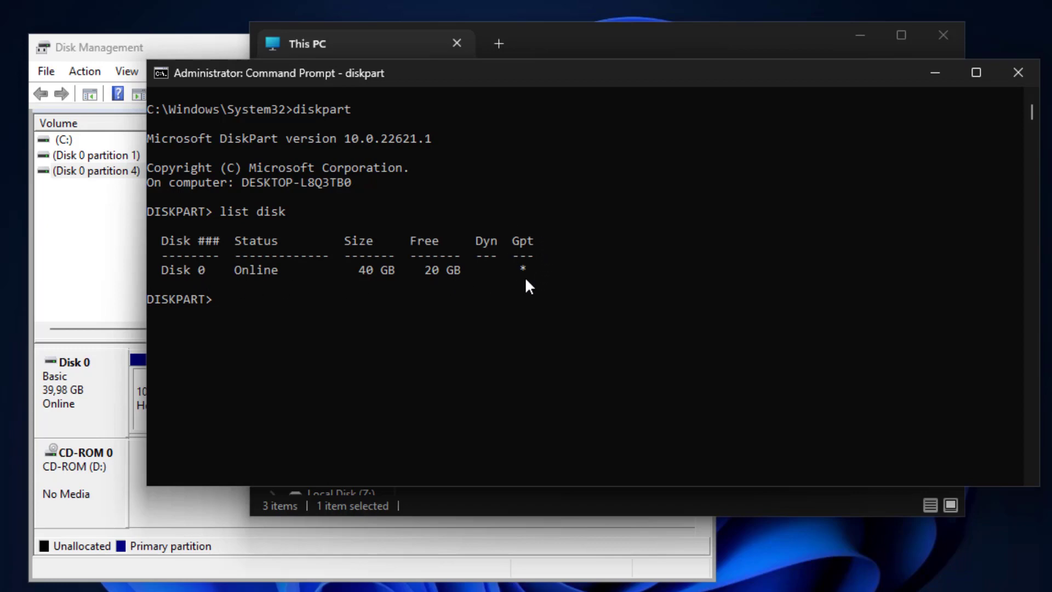
text(select disk 0)
key(Return)
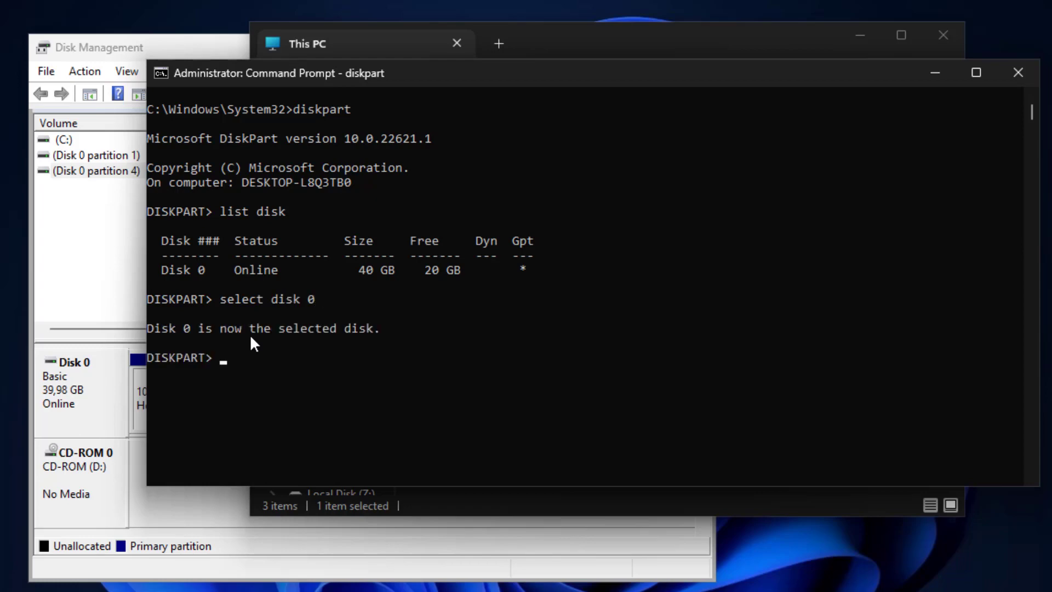
- List the partitions on disk 0 and select partition 4, the Recovery partition
scroll(277, 378, down, 1)
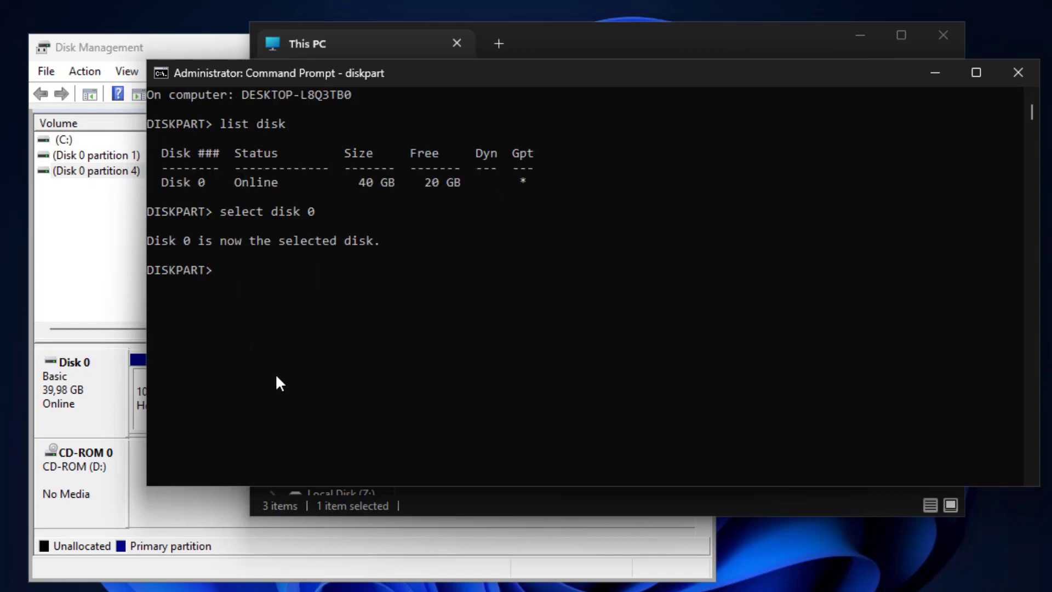
scroll(275, 350, down, 1)
text(list pa)
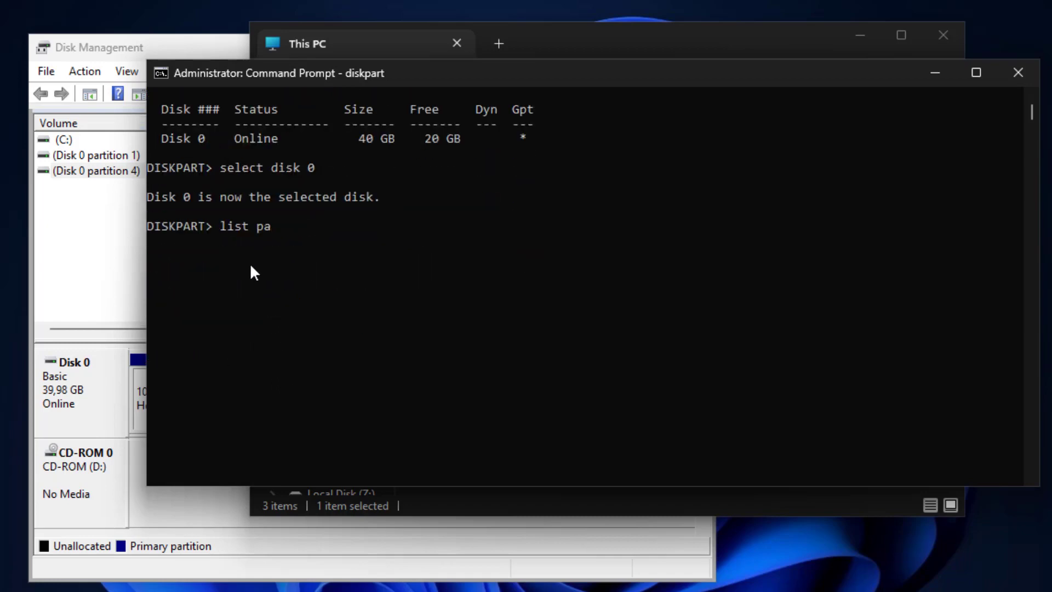
text(rtition)
key(Return)
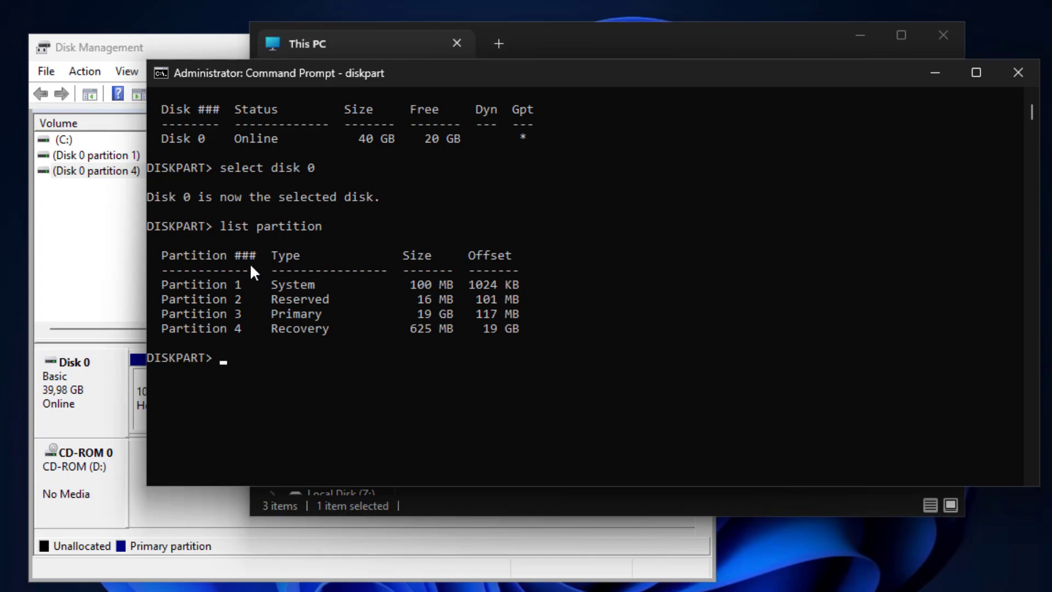
scroll(301, 318, down, 2)
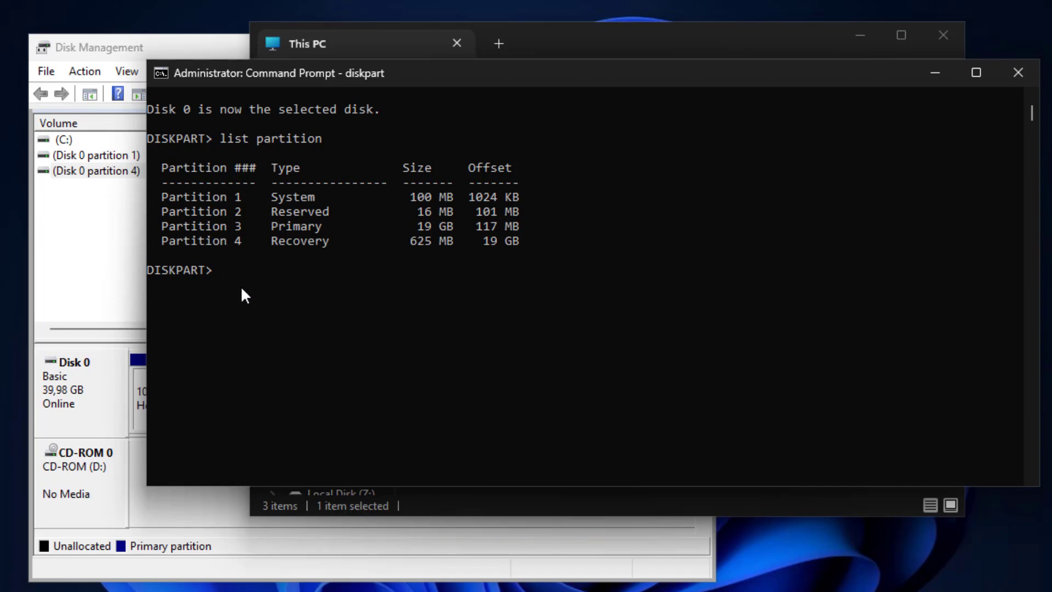
text(ct partitio)
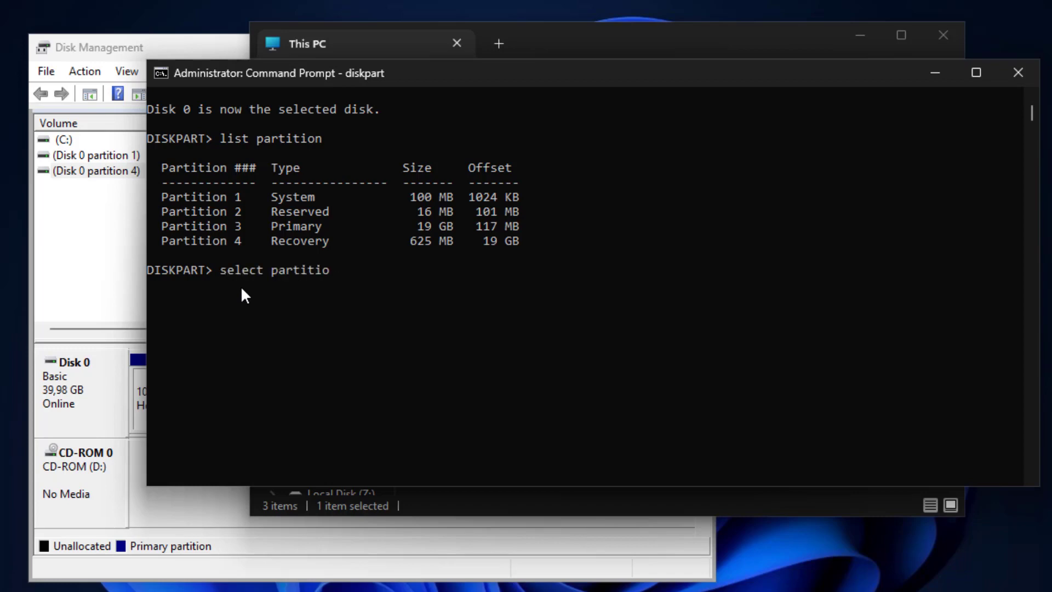
text(n 4)
key(Return)
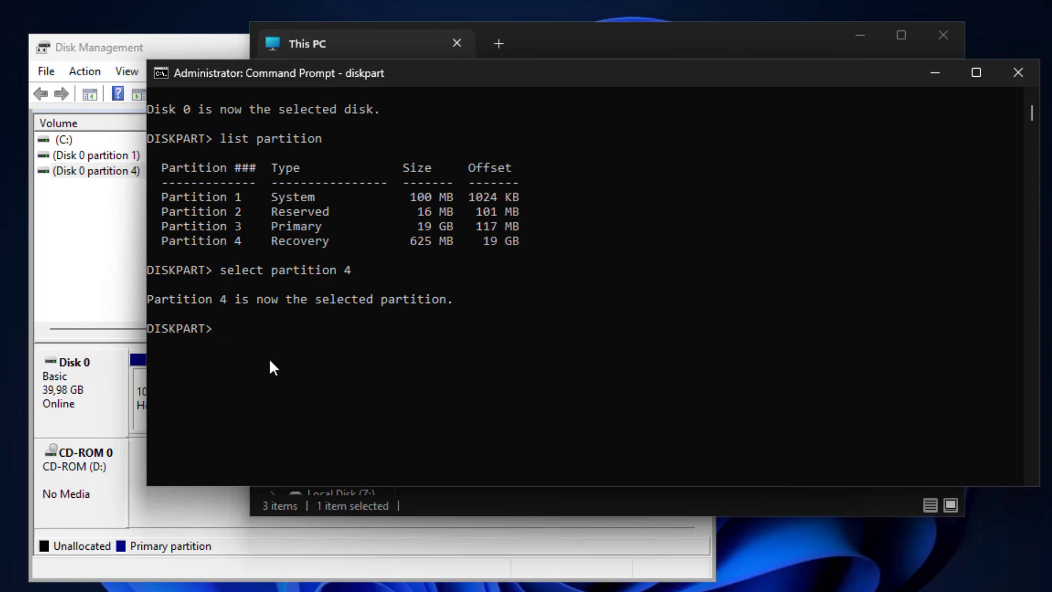
- List the partitions again to verify the selection, and delete the selected Recovery partition with the override option
text(list partition)
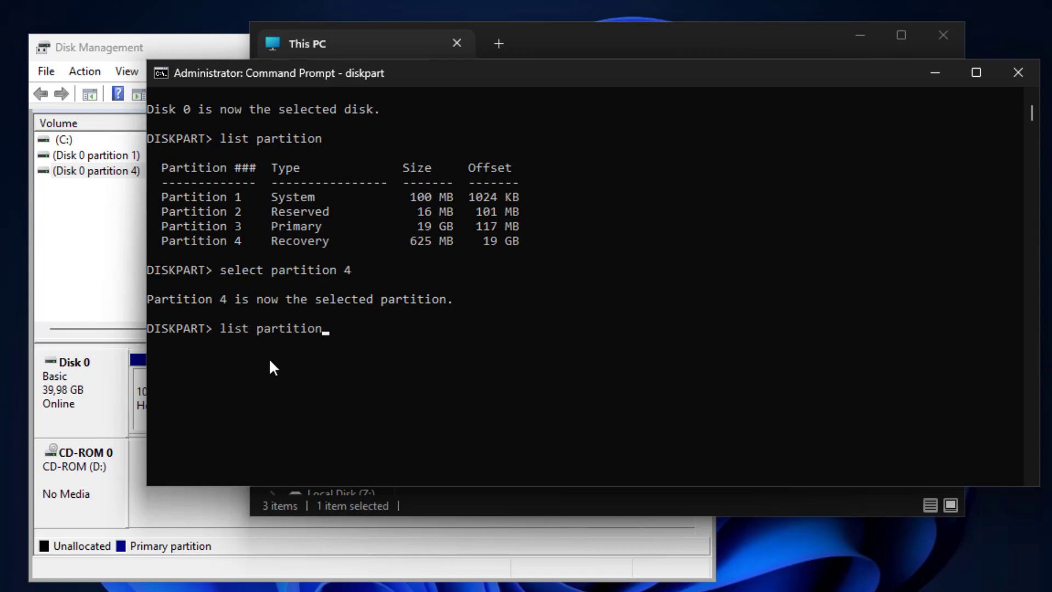
key(Return)
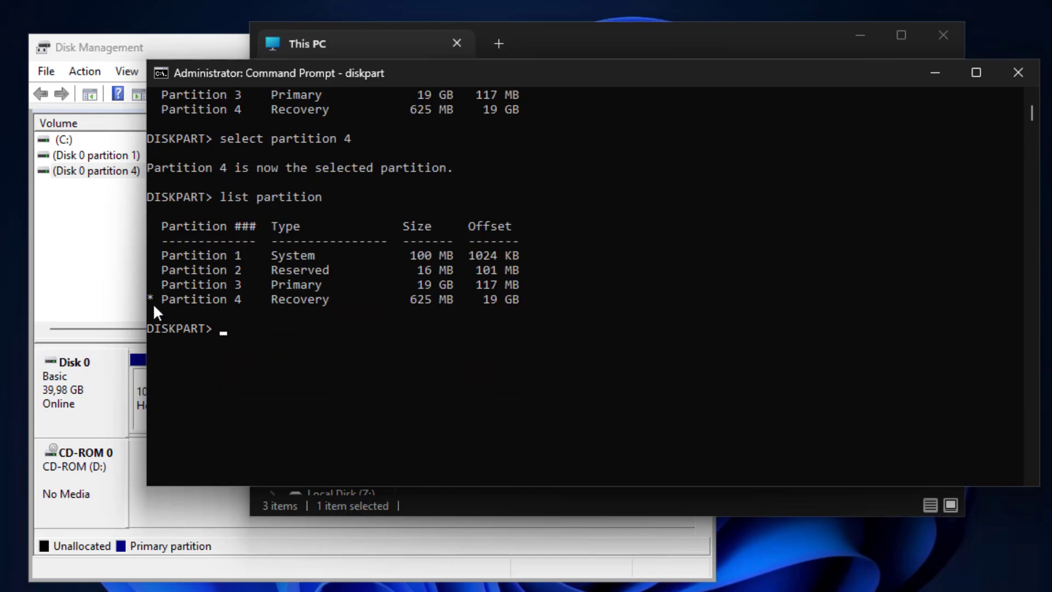
scroll(157, 304, down, 1)
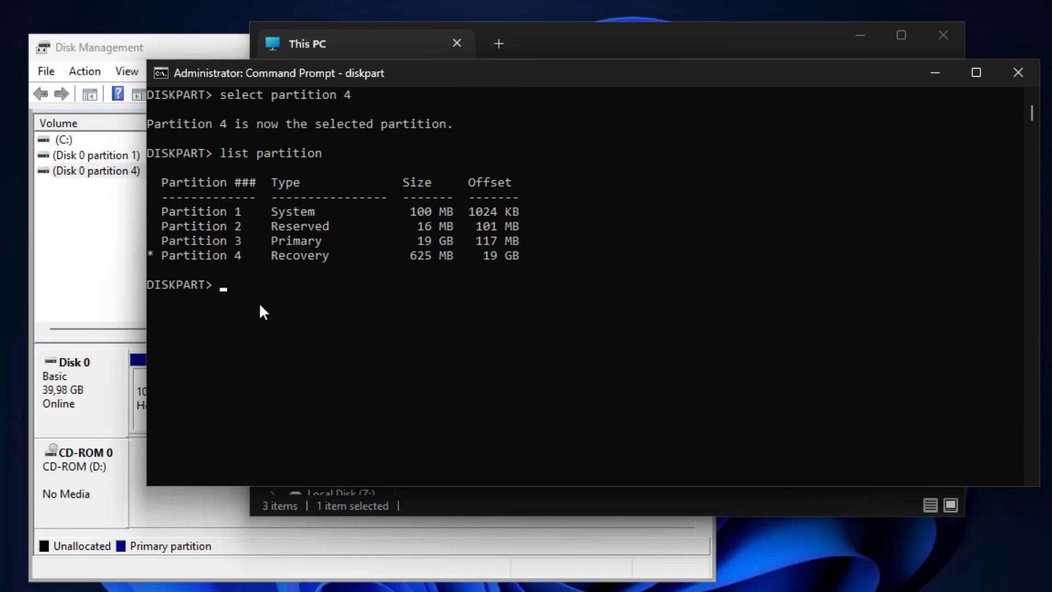
text(delete partition override)
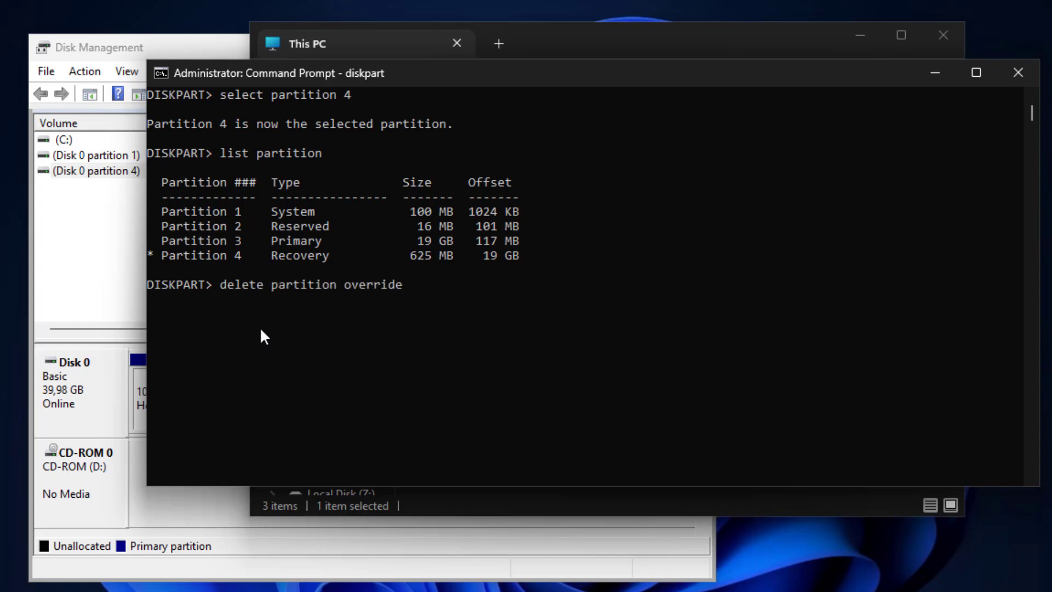
key(Return)
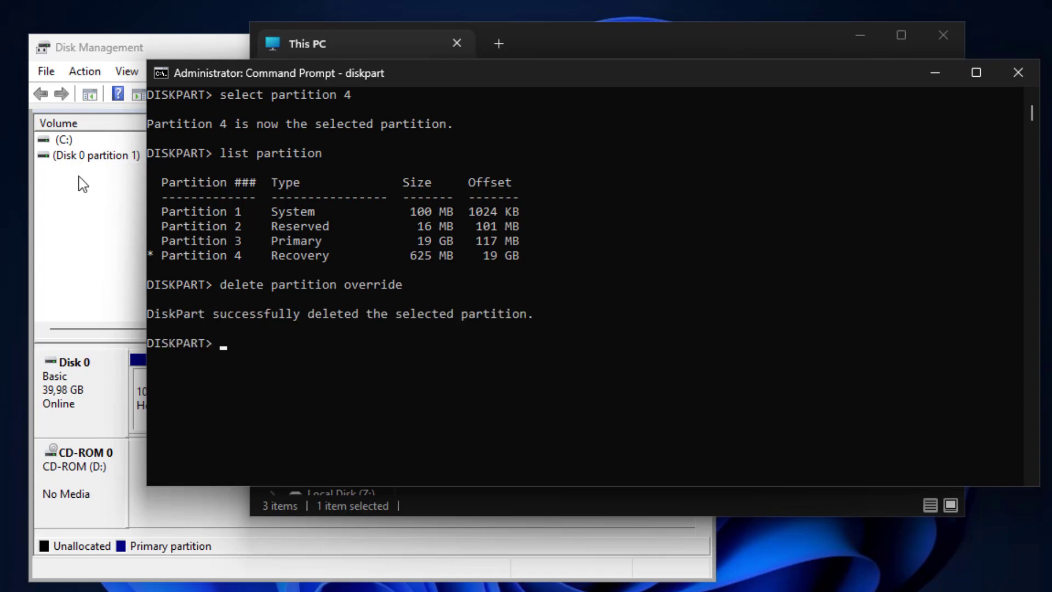
- Switch to File Explorer and try to open the leftover Local Disk (Z:) entry
click(459, 502)
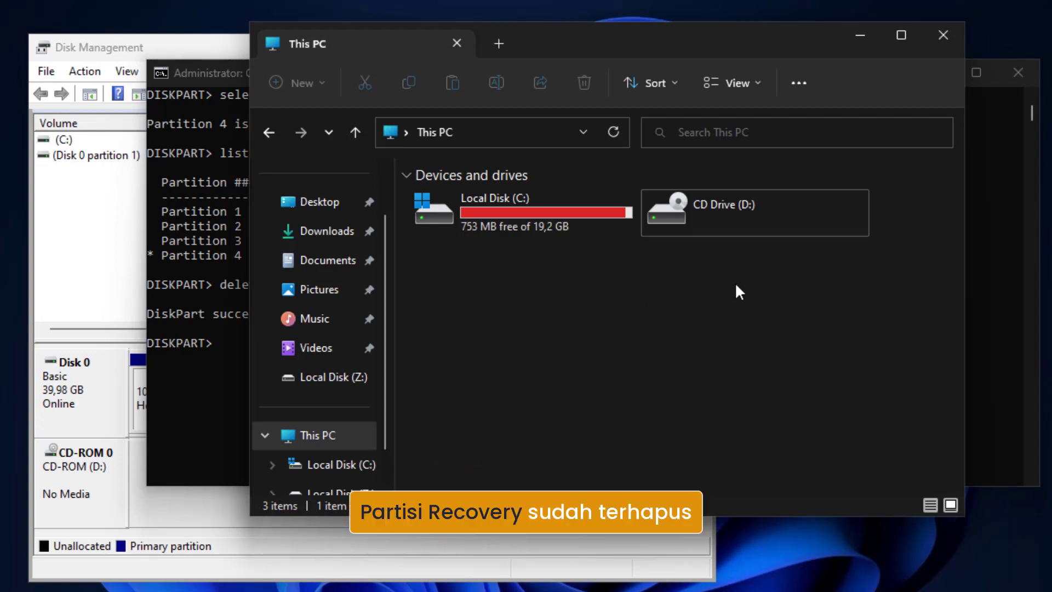
scroll(377, 435, down, 2)
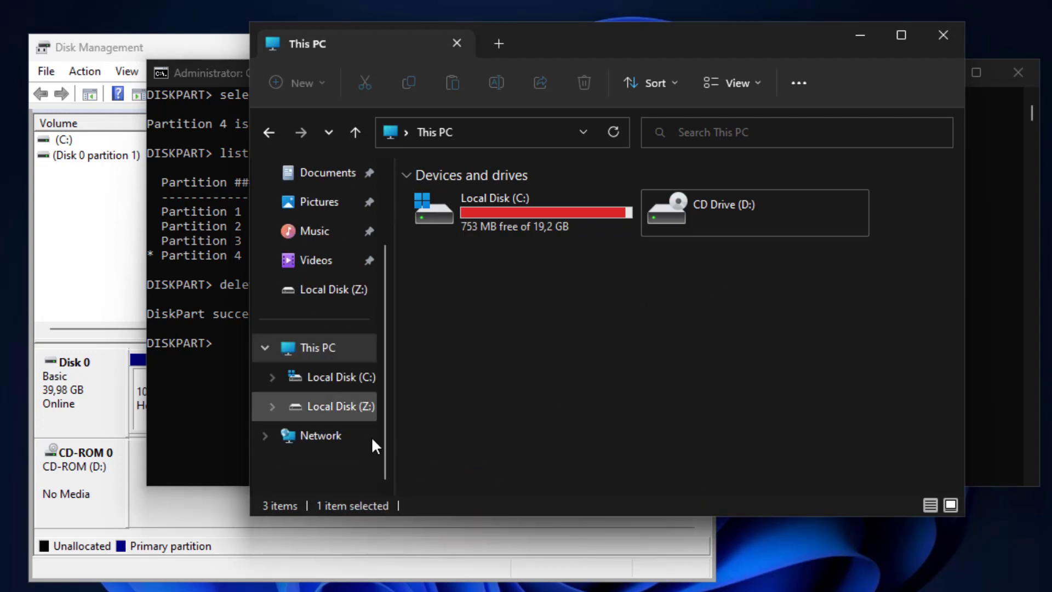
click(299, 407)
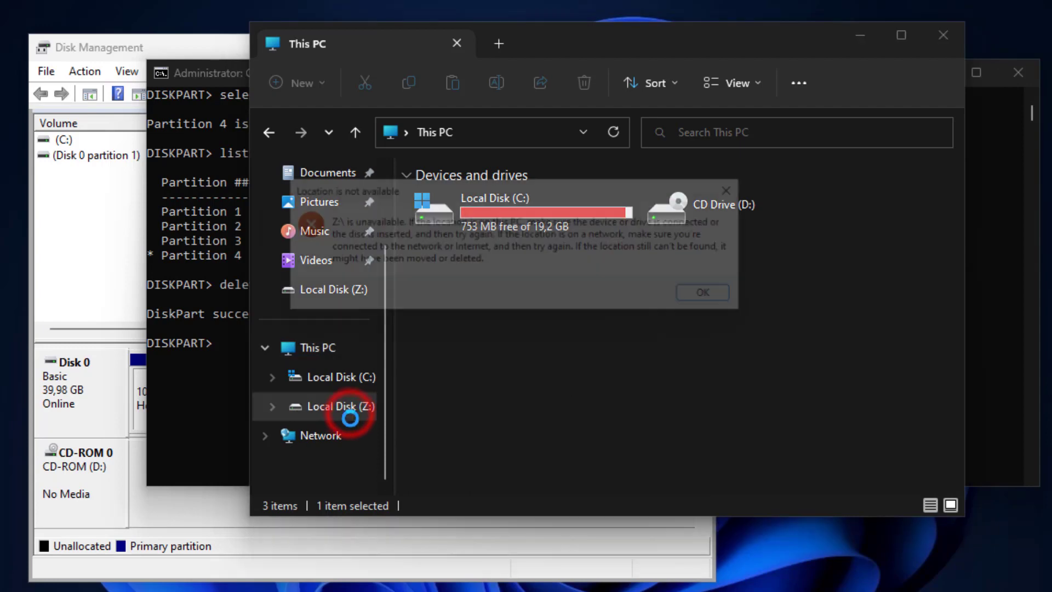
click(734, 302)
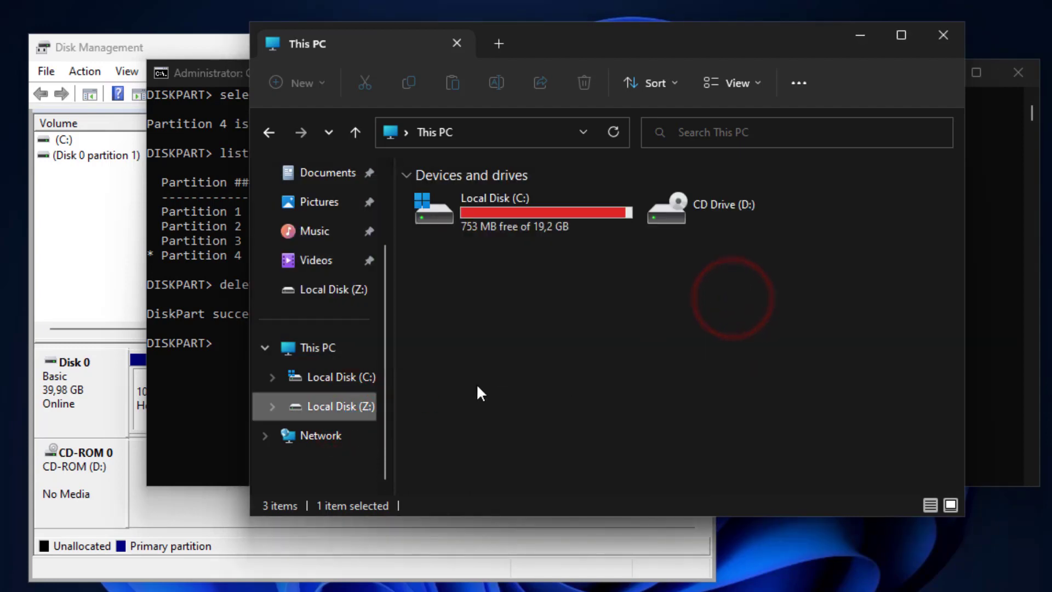
- Clear the File Explorer history in Folder Options, accept the dialog, and minimize File Explorer
click(799, 84)
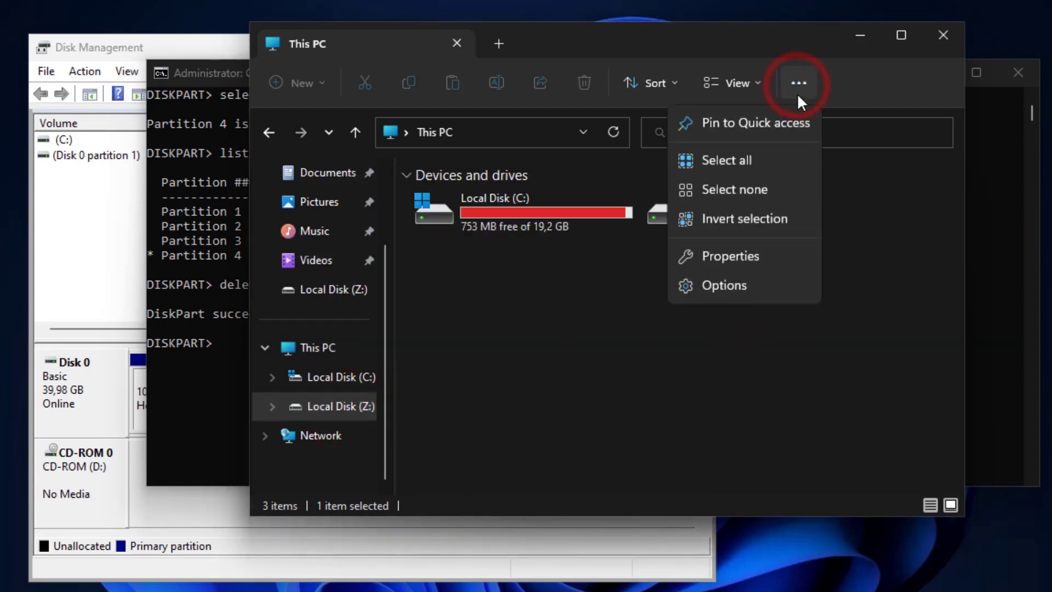
click(764, 291)
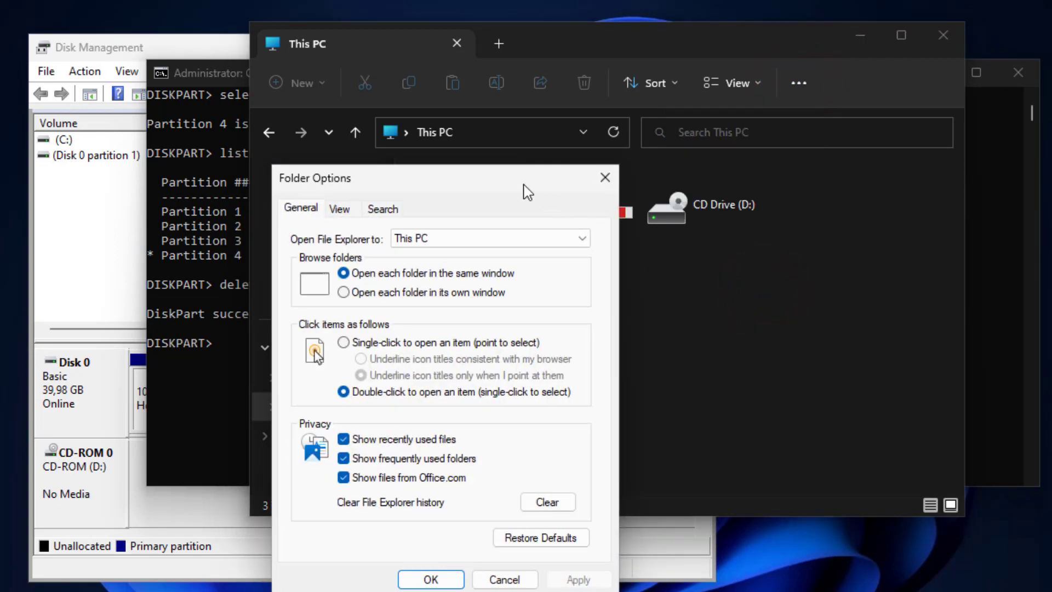
drag(477, 170, 640, 90)
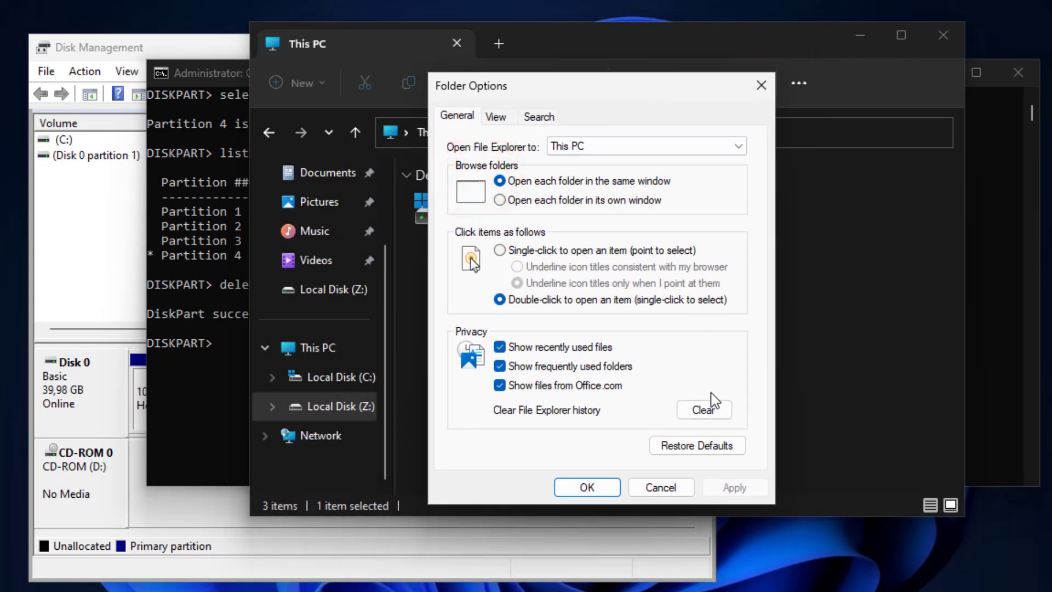
click(711, 411)
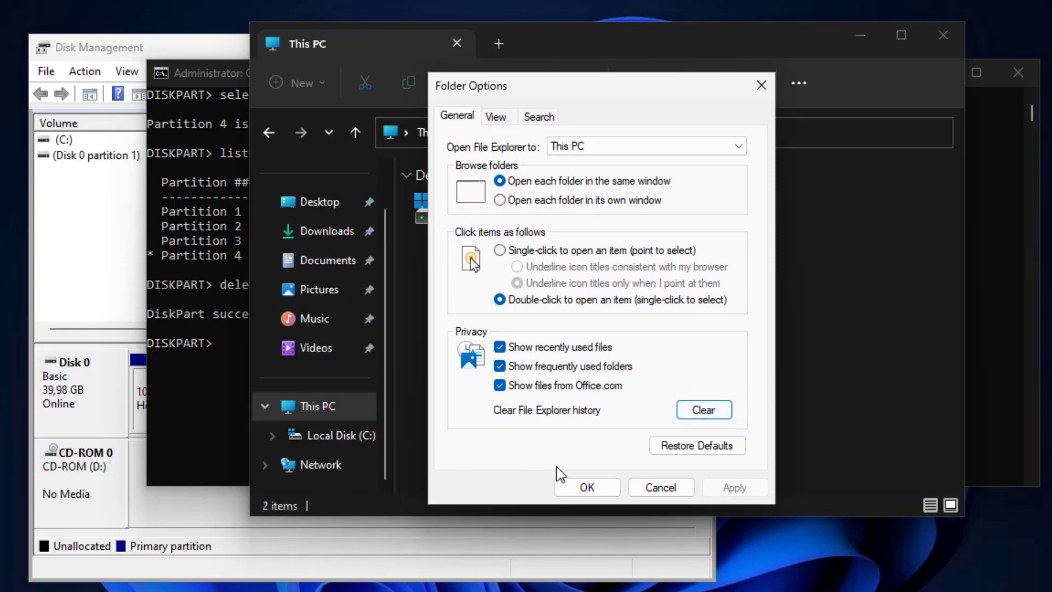
click(600, 486)
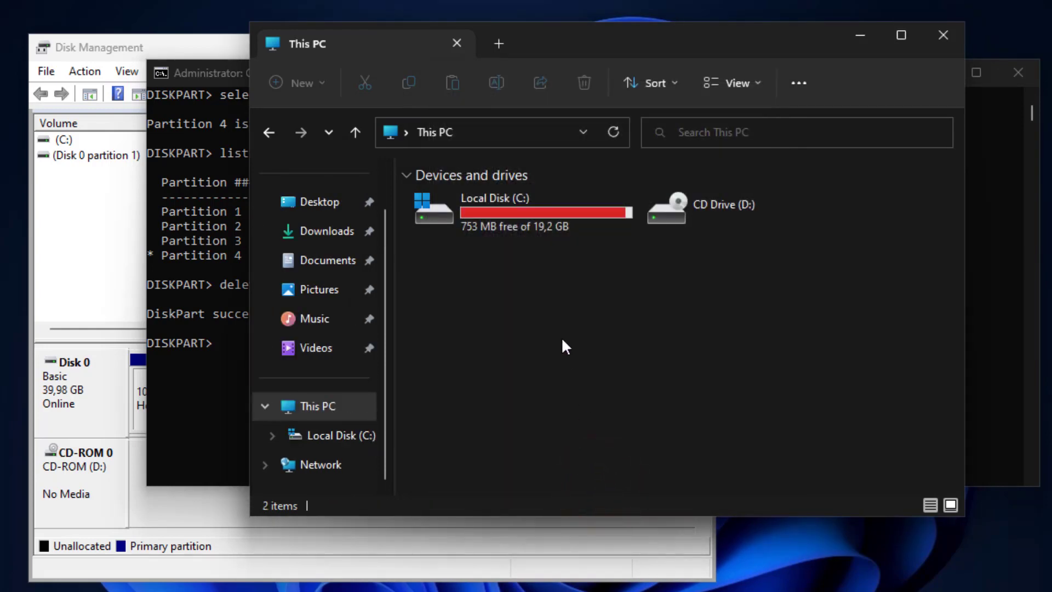
click(859, 38)
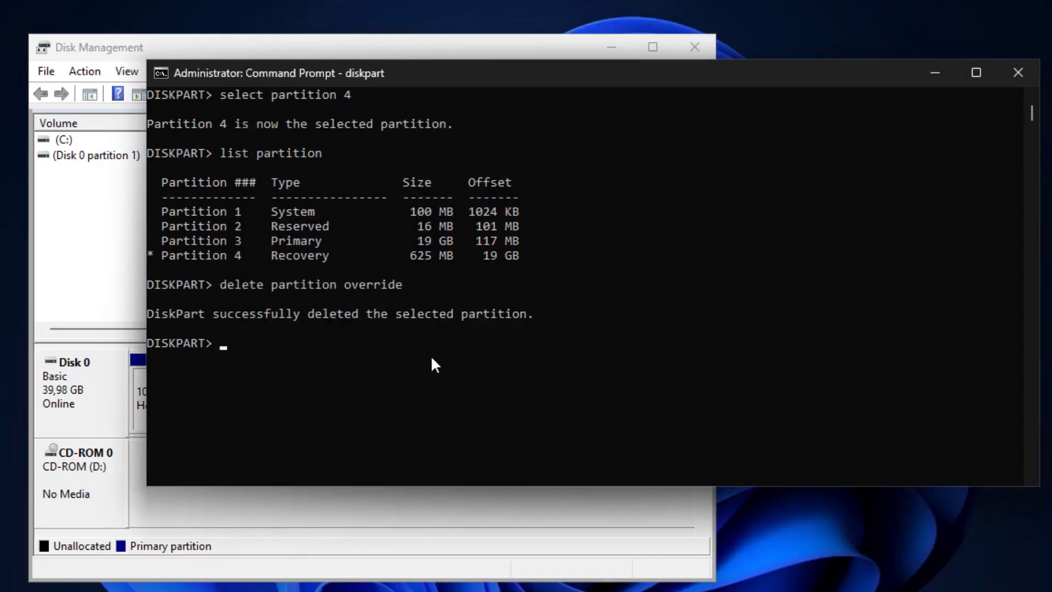
- Switch to Disk Management and extend the C: volume with the full 21105 MB of unallocated space on Disk 0
click(353, 504)
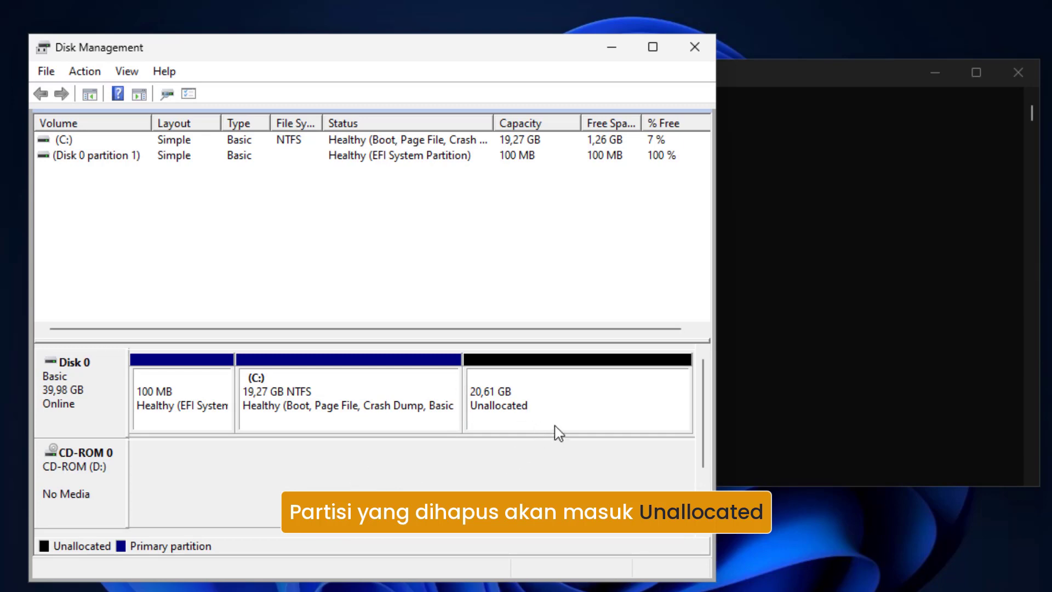
click(548, 405)
click(379, 401)
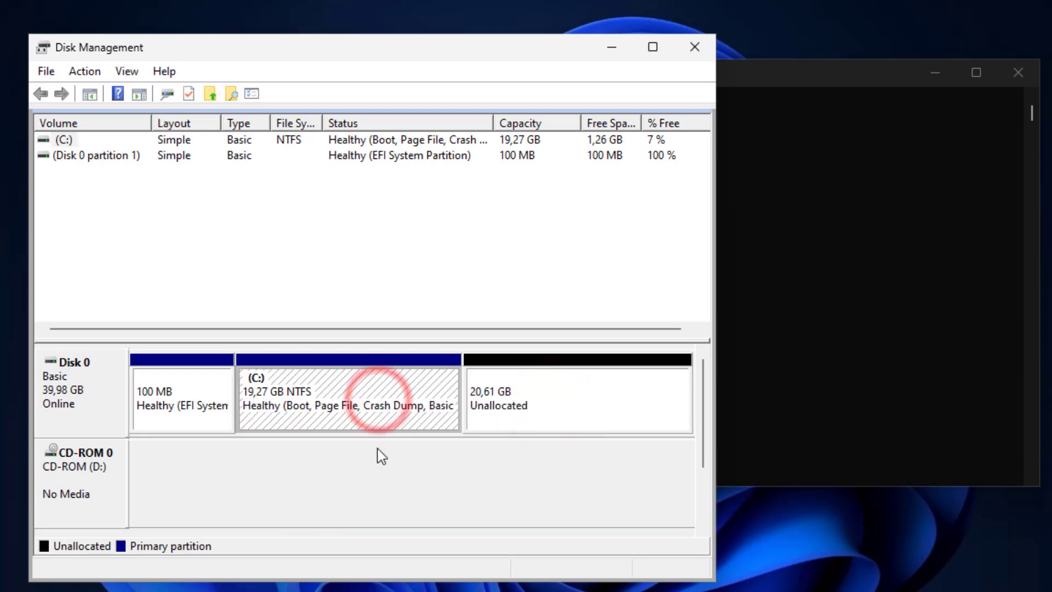
right_click(365, 390)
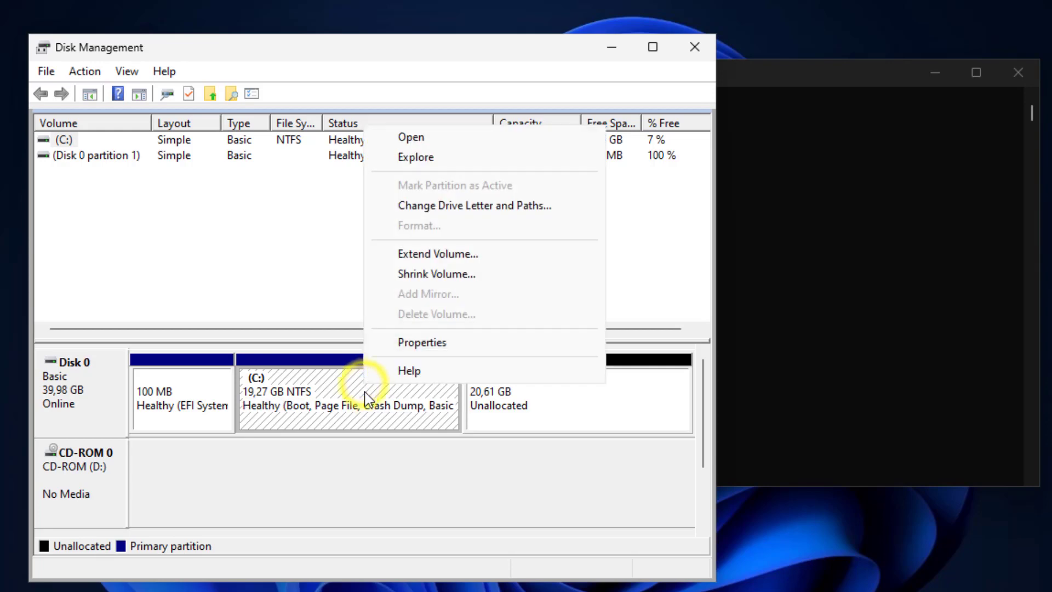
click(495, 261)
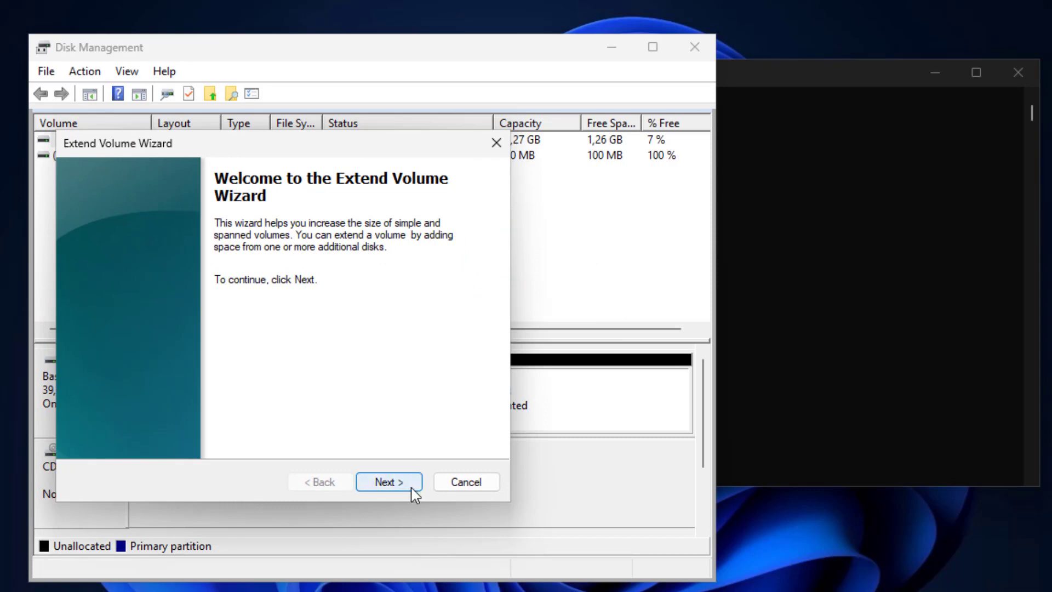
click(412, 490)
click(412, 489)
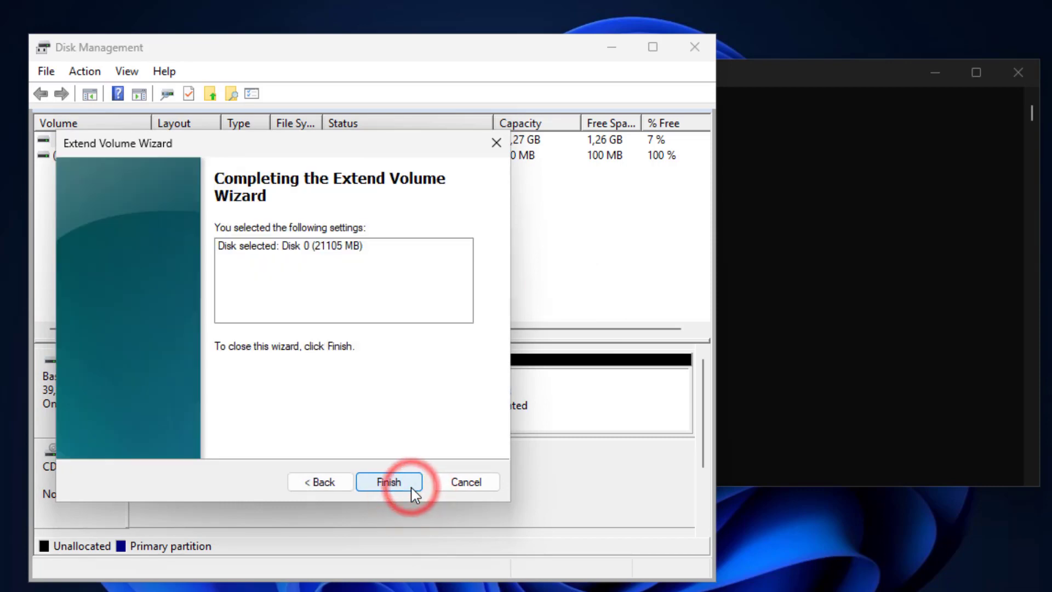
click(409, 487)
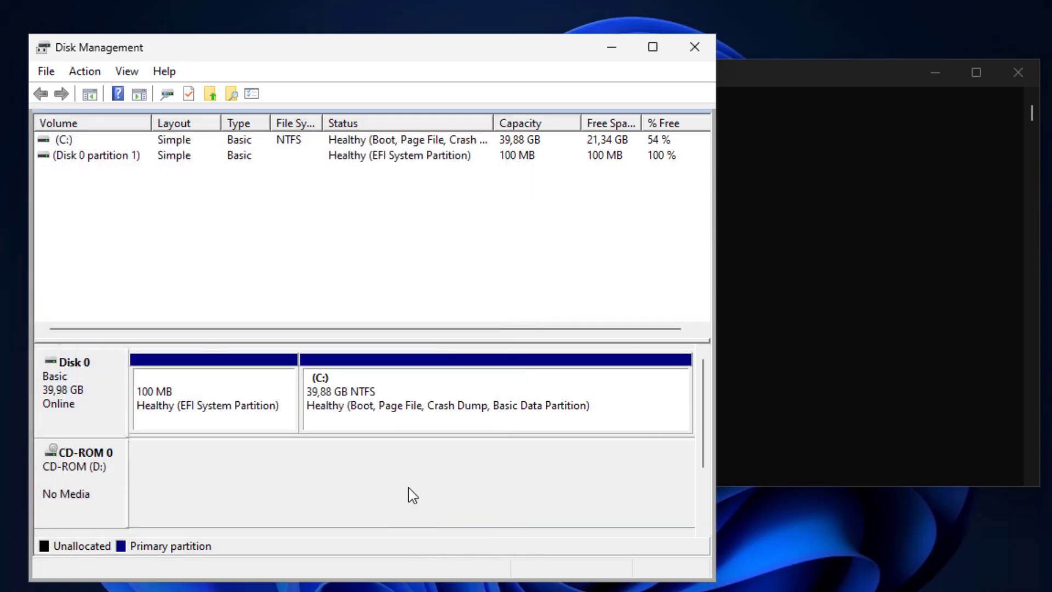
- Select the C: volume, switch to File Explorer, and refresh This PC to check the size of Local Disk (C:)
click(393, 390)
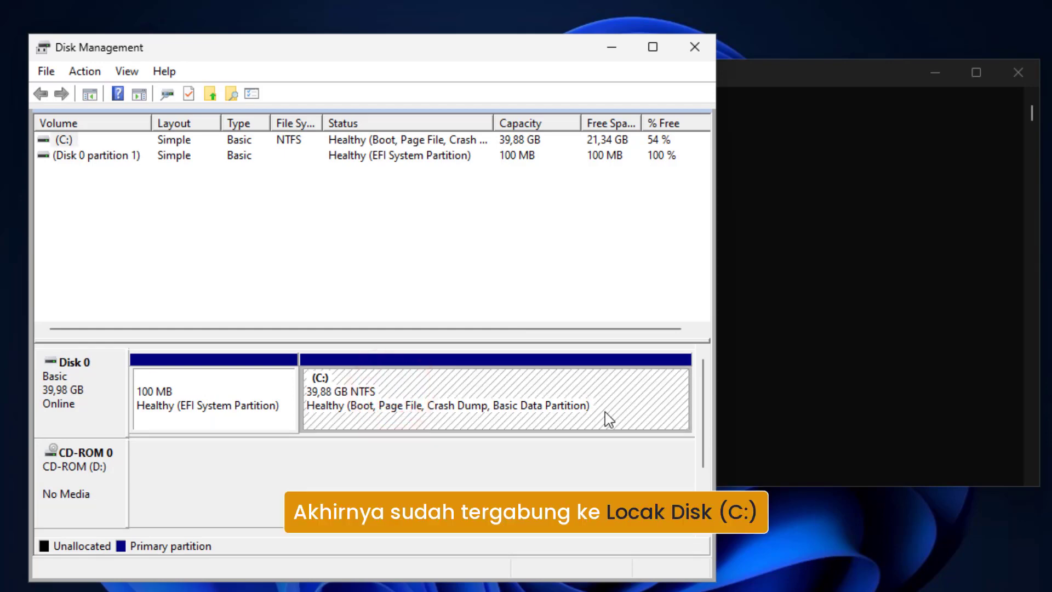
key(super+e)
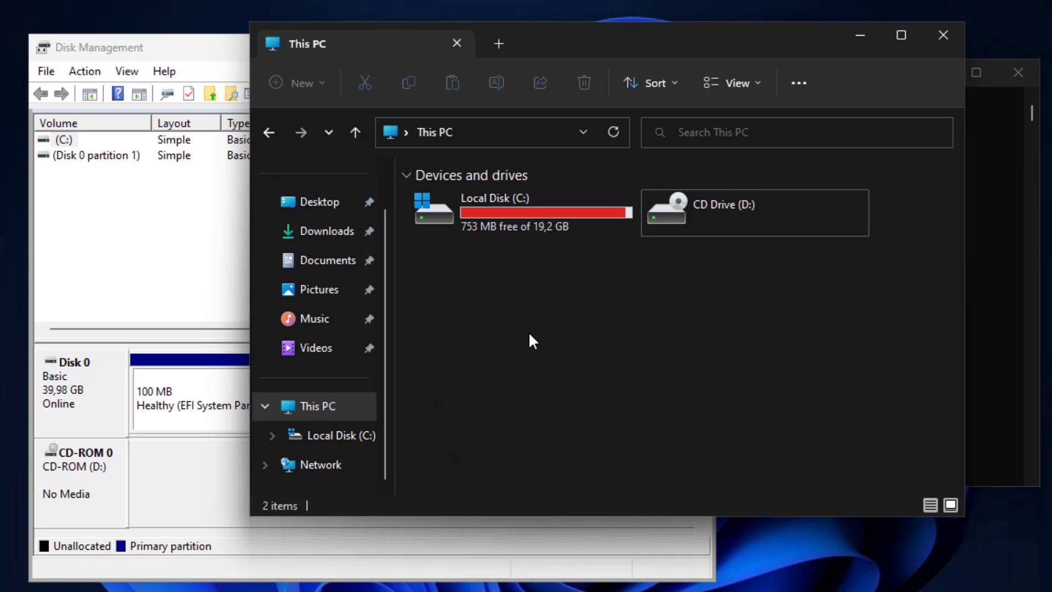
click(503, 213)
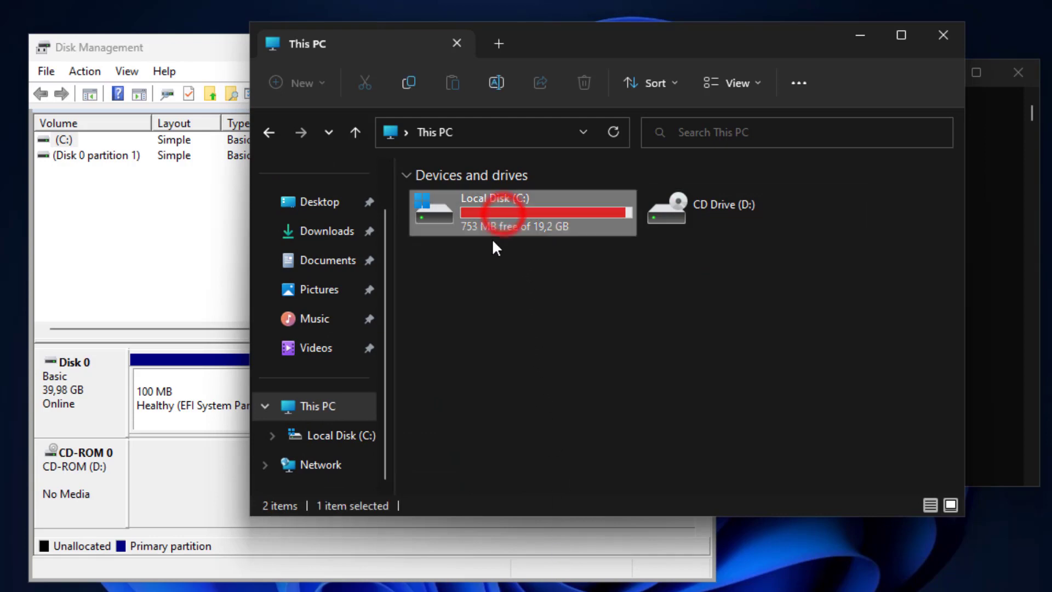
right_click(512, 276)
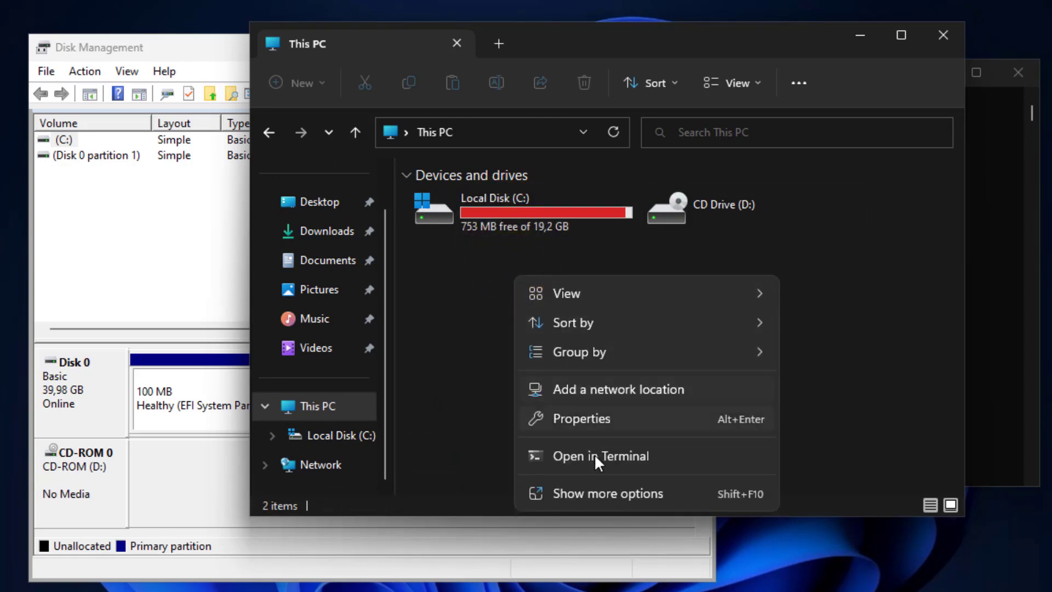
click(595, 492)
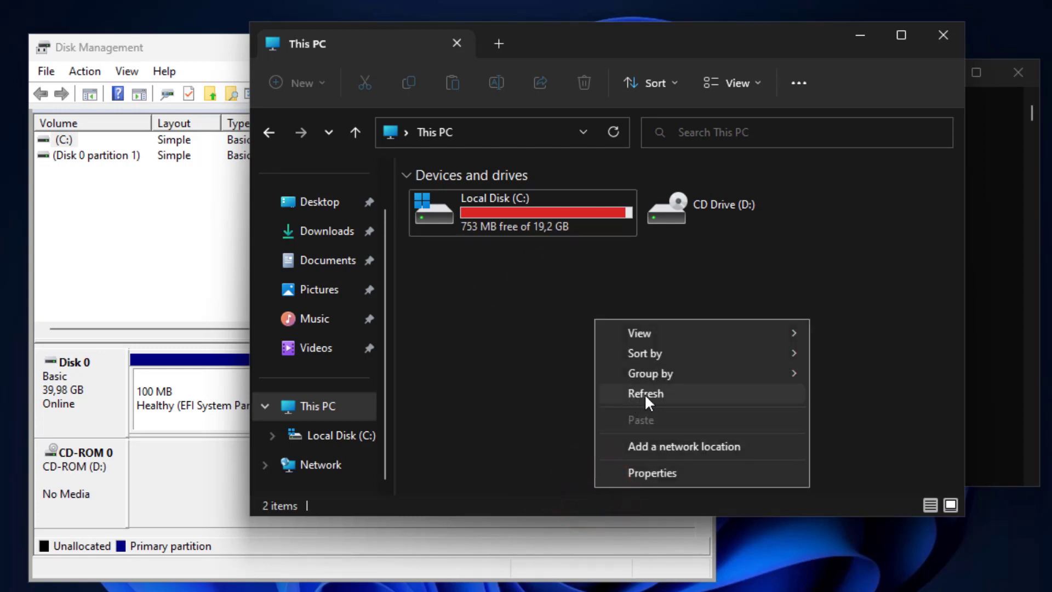
click(698, 394)
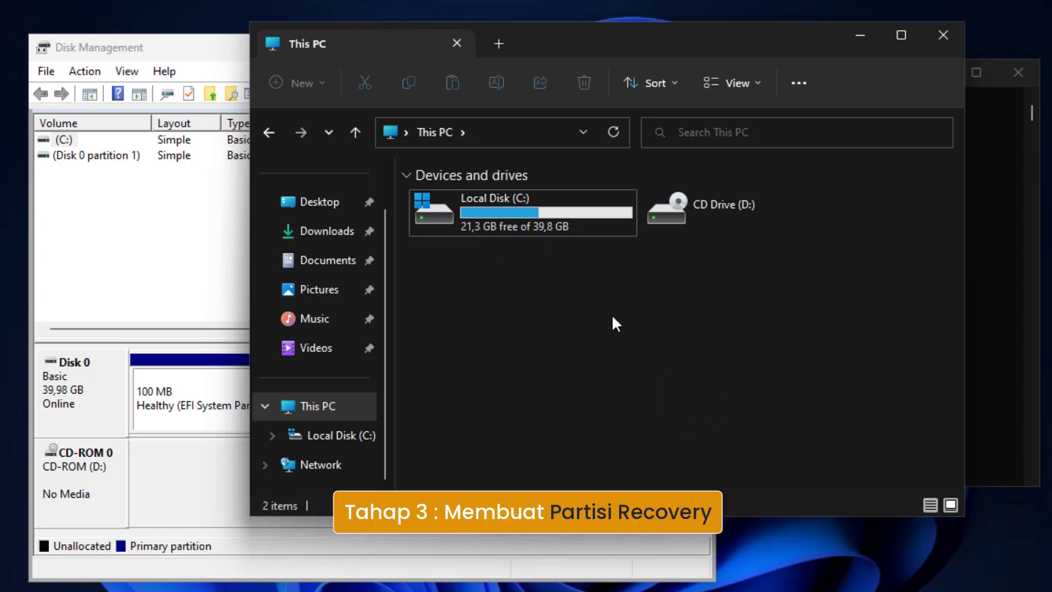
- Switch to Disk Management and shrink the C: volume by 625 MB
click(236, 272)
click(383, 391)
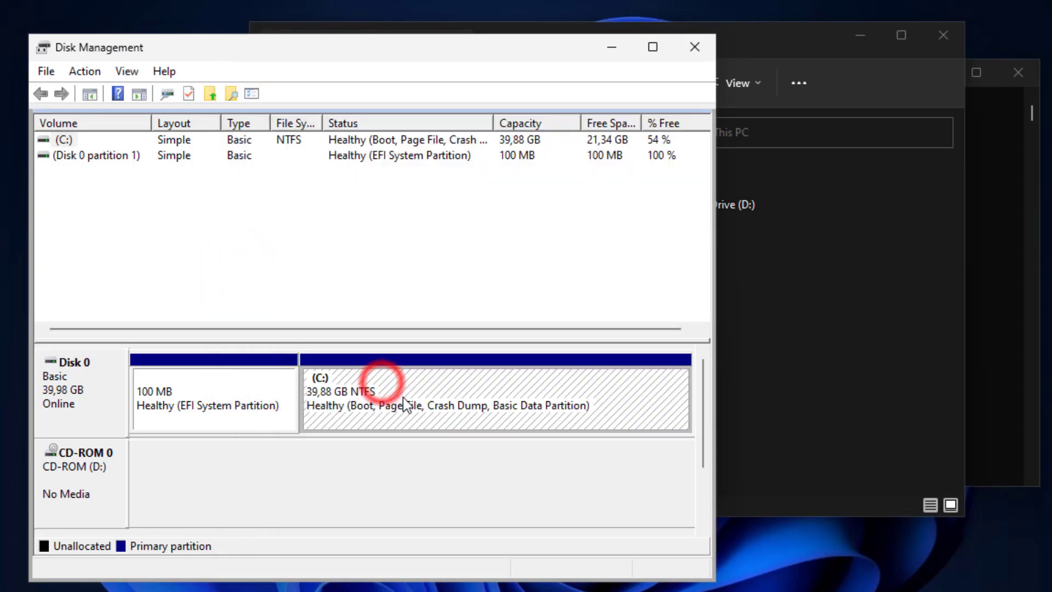
right_click(407, 383)
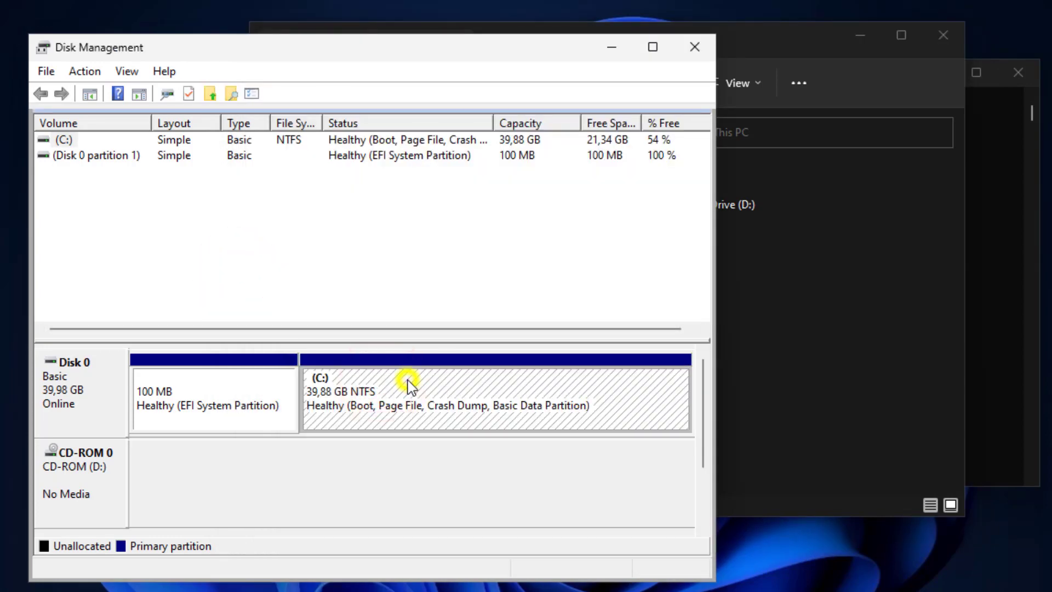
click(521, 274)
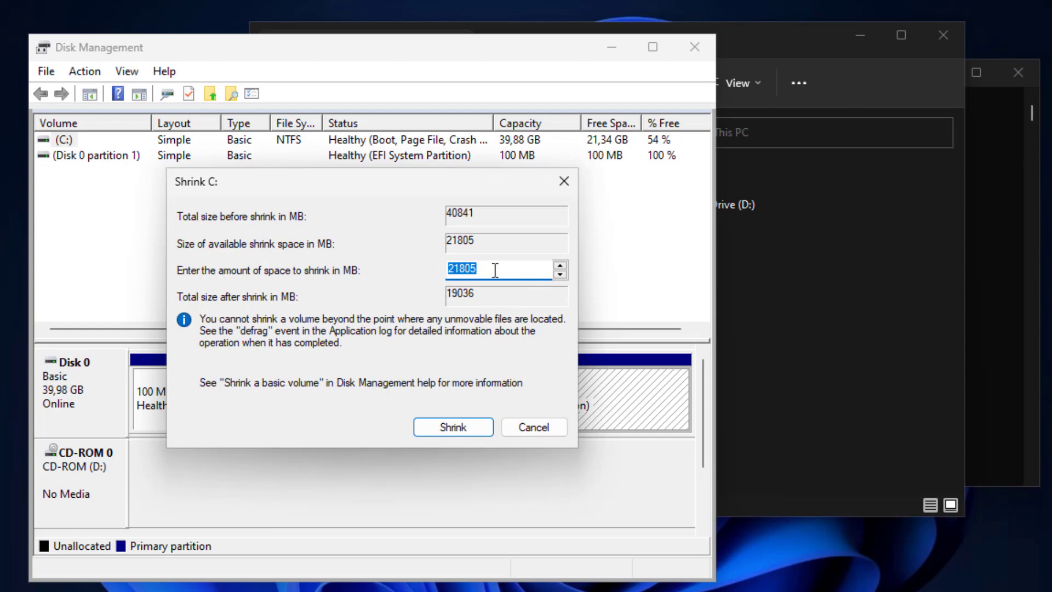
text(625)
click(472, 429)
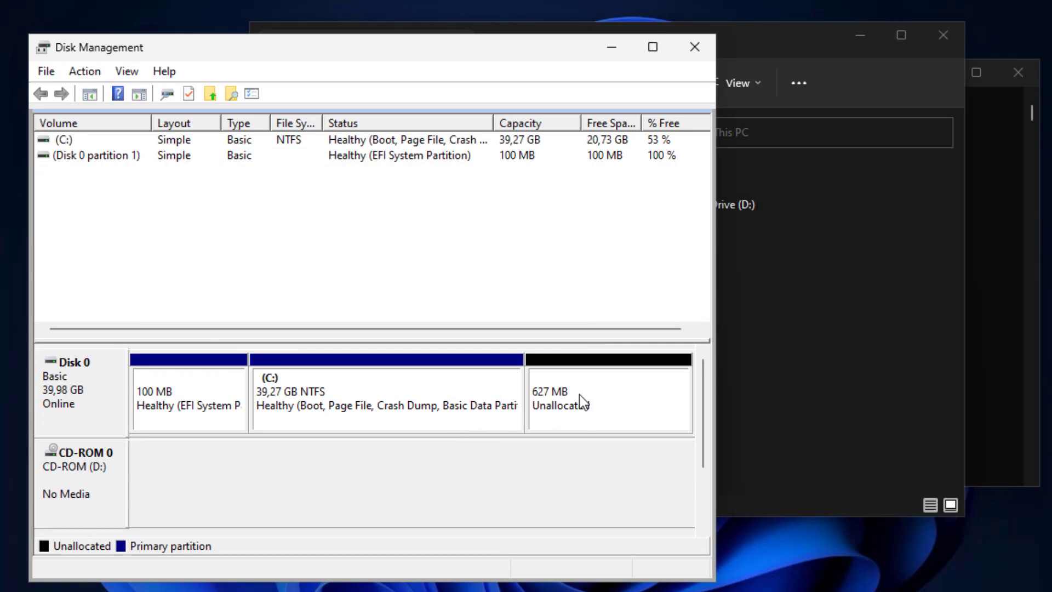
- Start a new simple volume in the unallocated space on Disk 0, keeping the maximum size of 625 MB
click(591, 396)
right_click(591, 395)
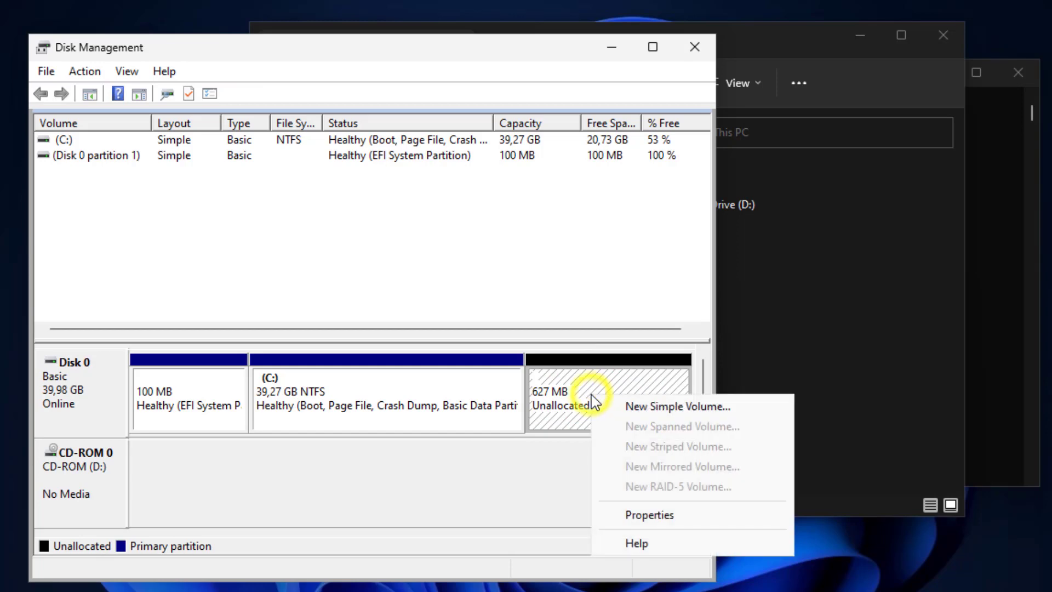
click(652, 407)
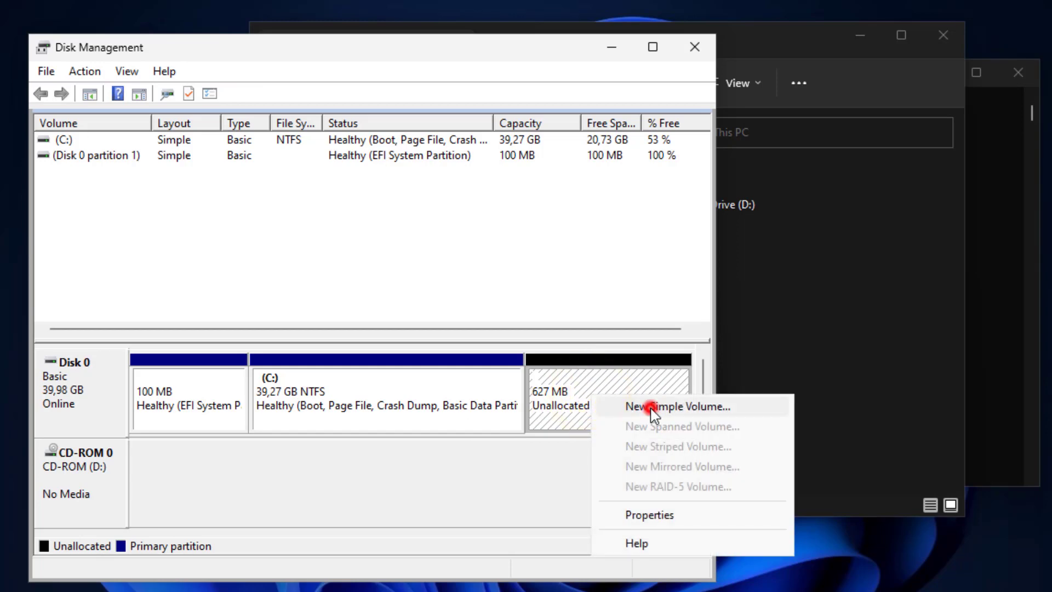
click(404, 466)
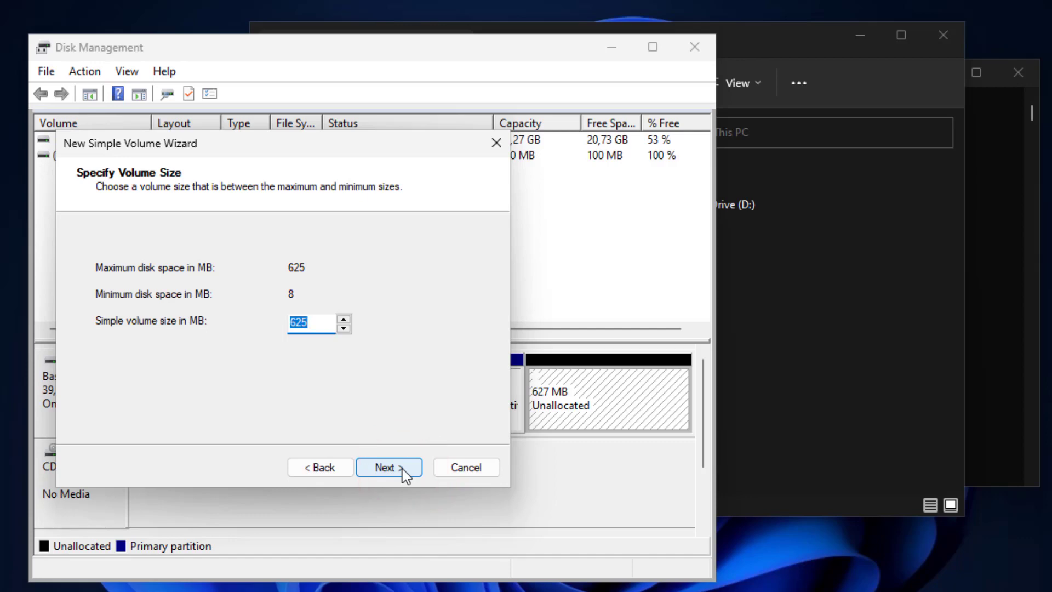
click(402, 468)
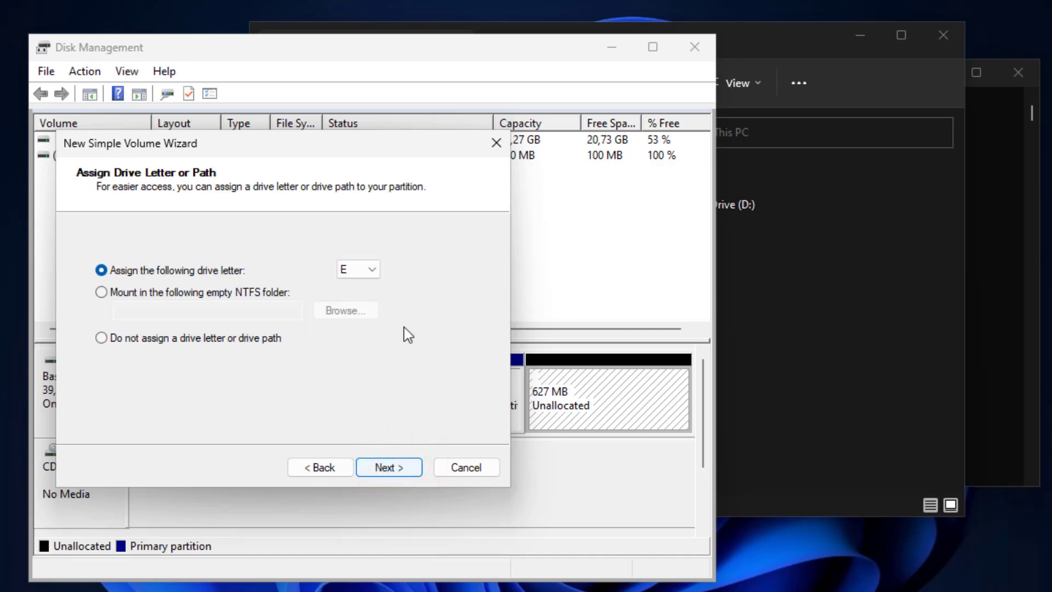
- Assign drive letter Z and create the volume with NTFS, default allocation unit size, label New Volume and a quick format
click(371, 271)
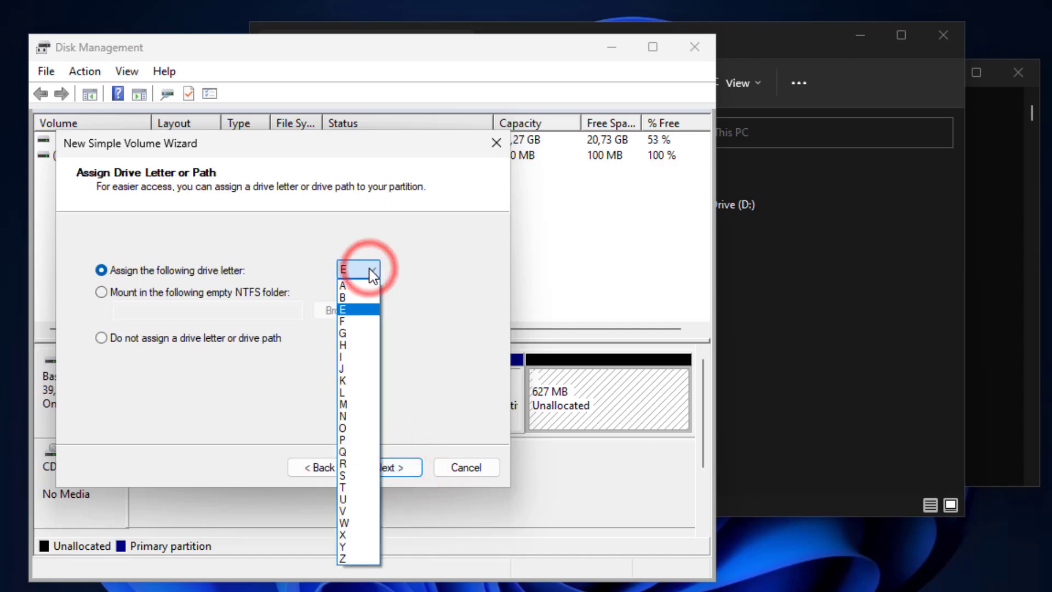
click(348, 557)
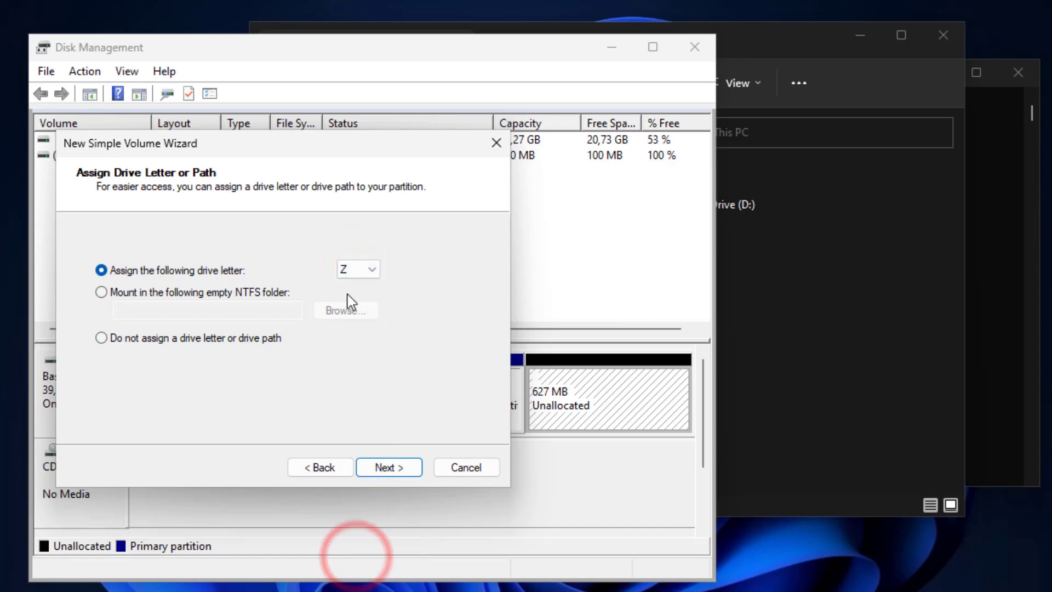
click(399, 471)
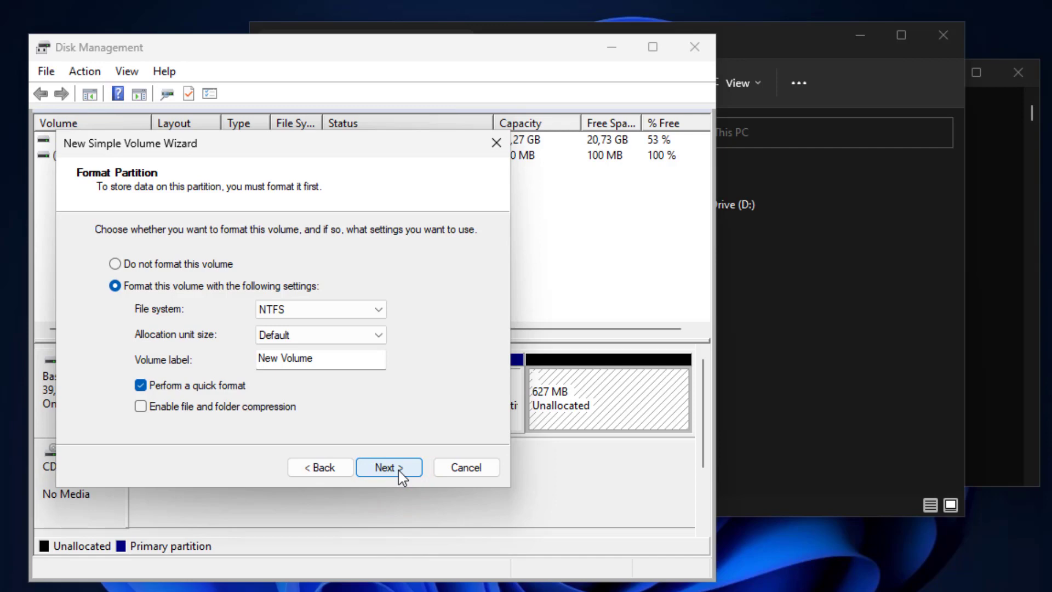
click(398, 470)
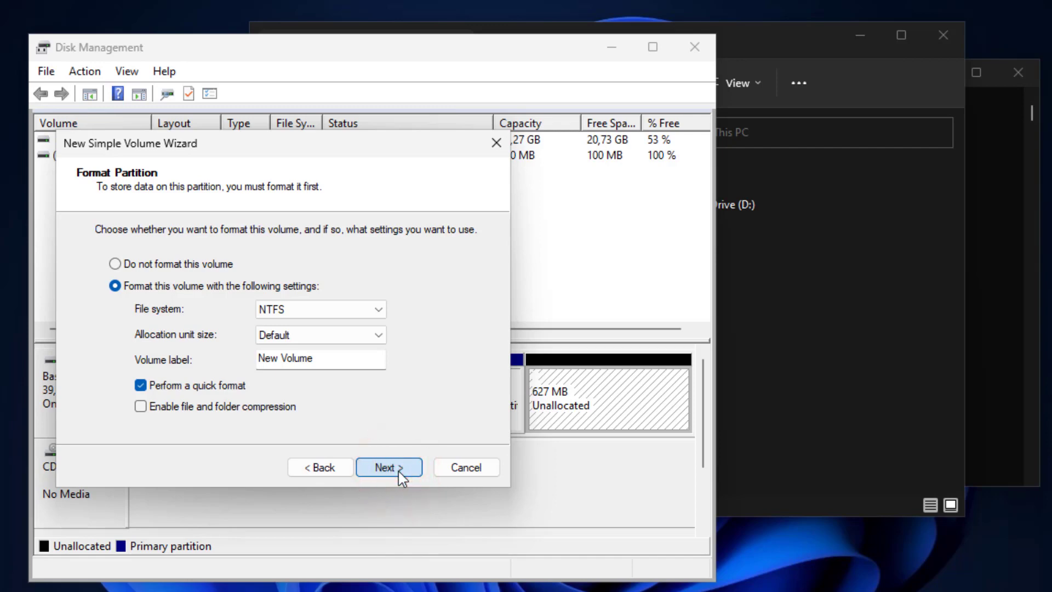
click(399, 470)
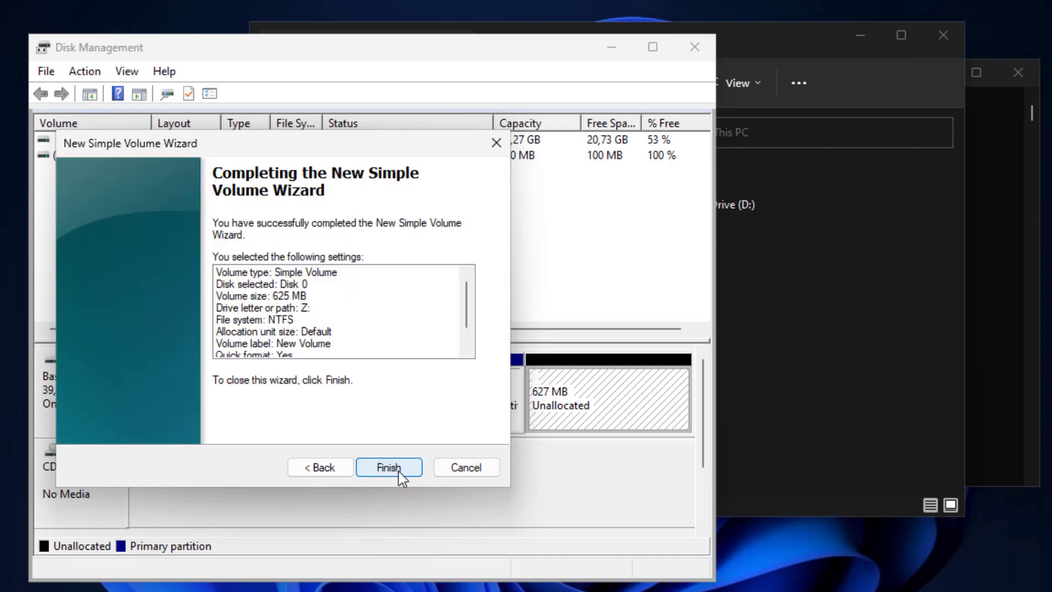
click(399, 470)
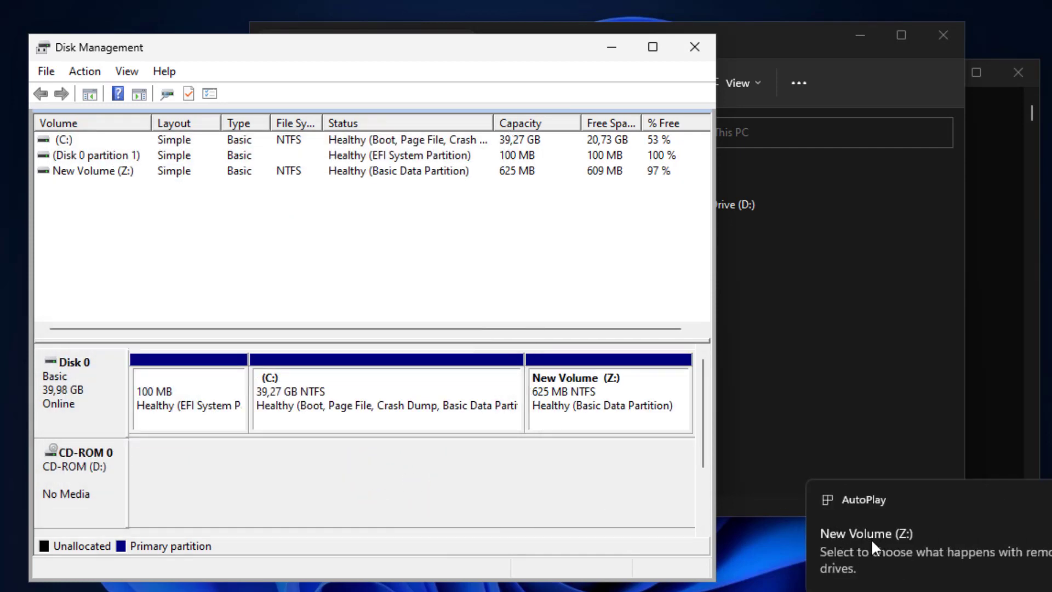
- Switch to File Explorer, look inside New Volume (Z:), and copy the Recovery folder from Videos
click(774, 400)
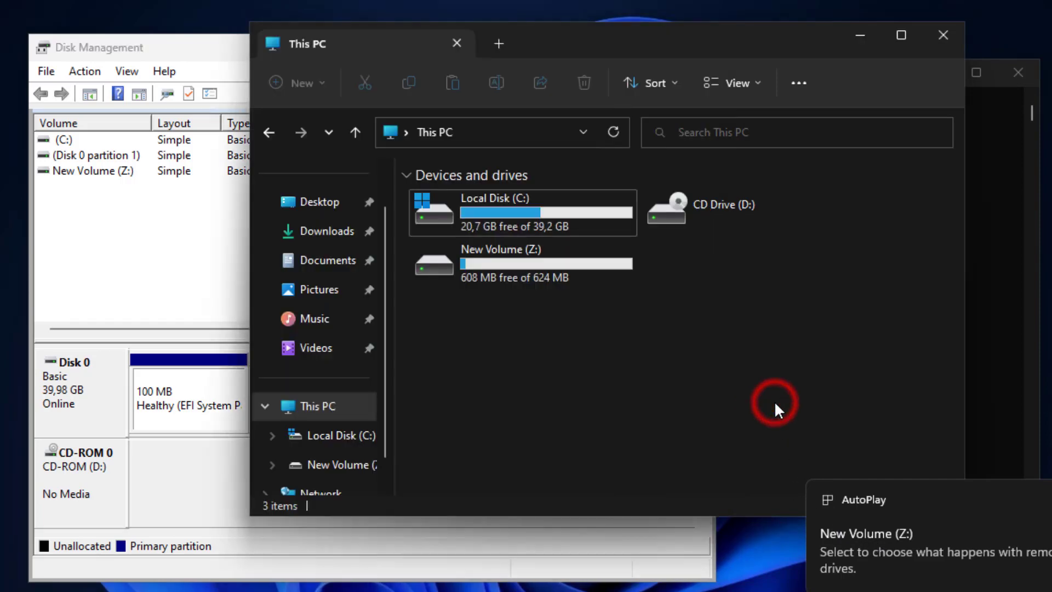
double_click(571, 271)
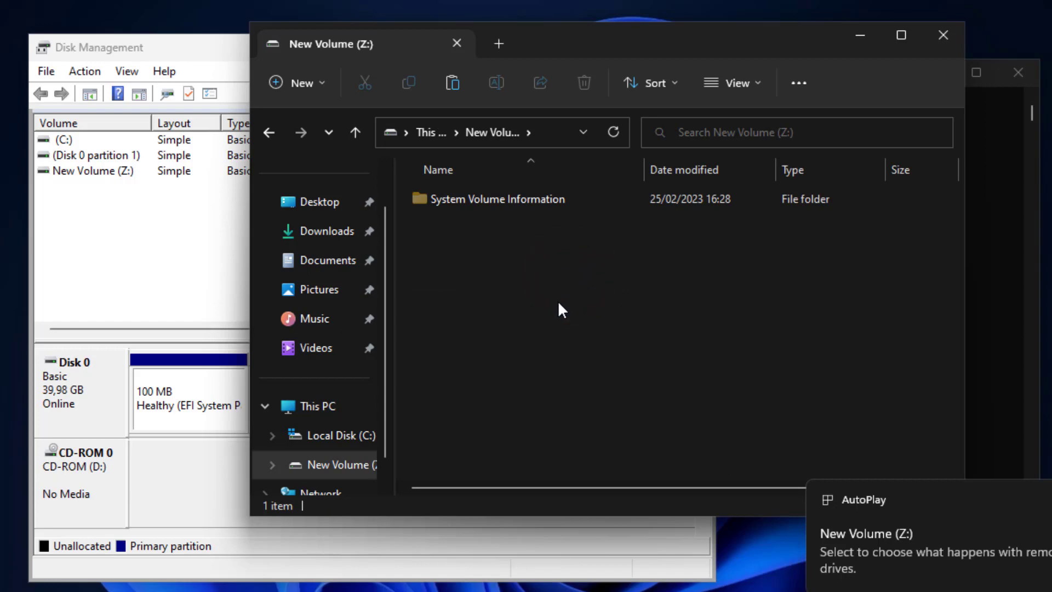
click(329, 355)
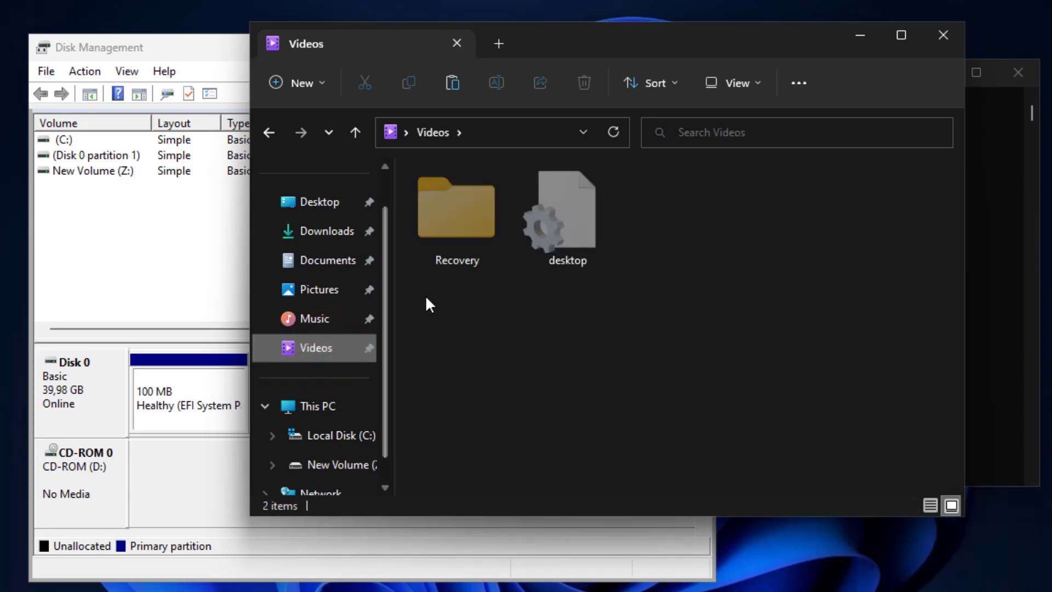
click(455, 241)
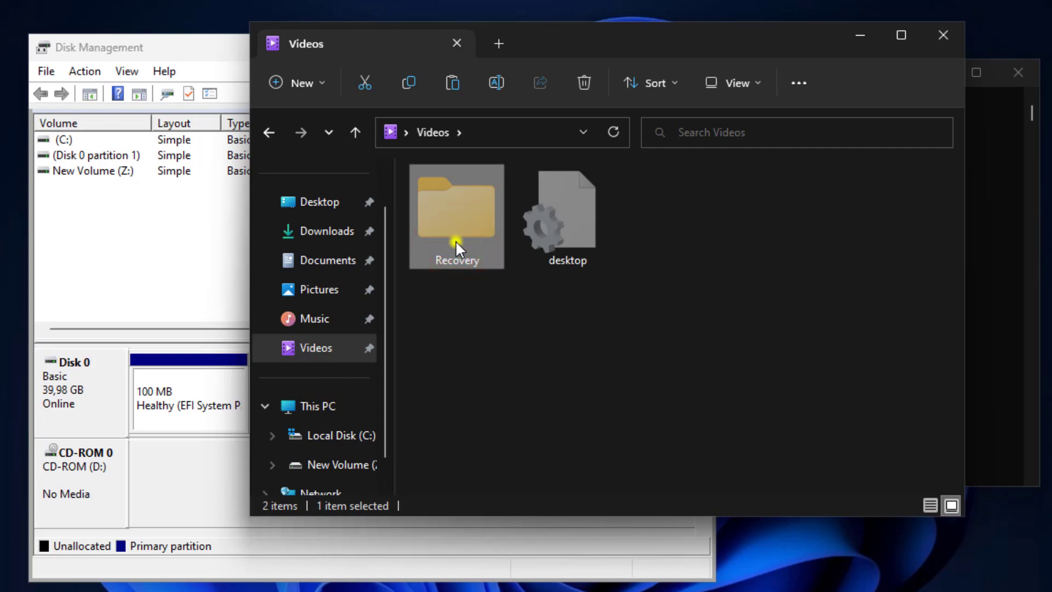
right_click(455, 240)
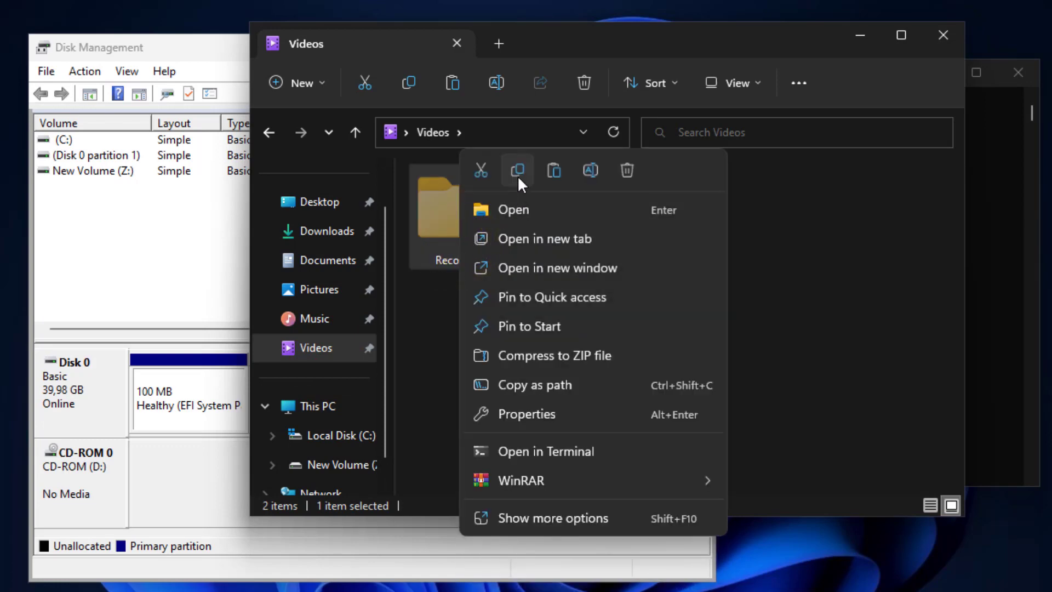
click(517, 175)
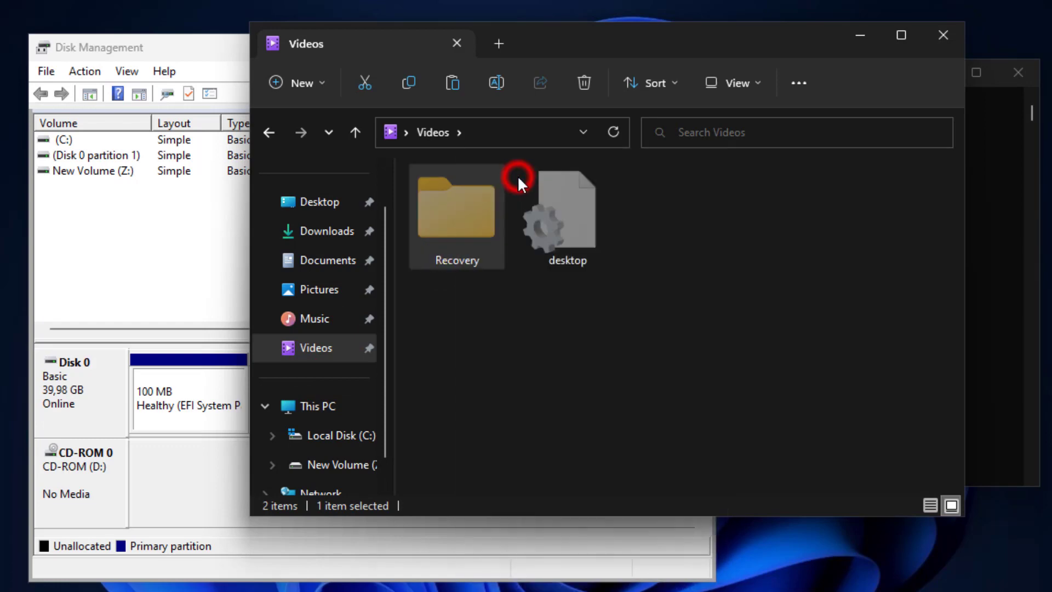
- Paste the Recovery folder into New Volume (Z:) and check the drive's free space in This PC
click(348, 465)
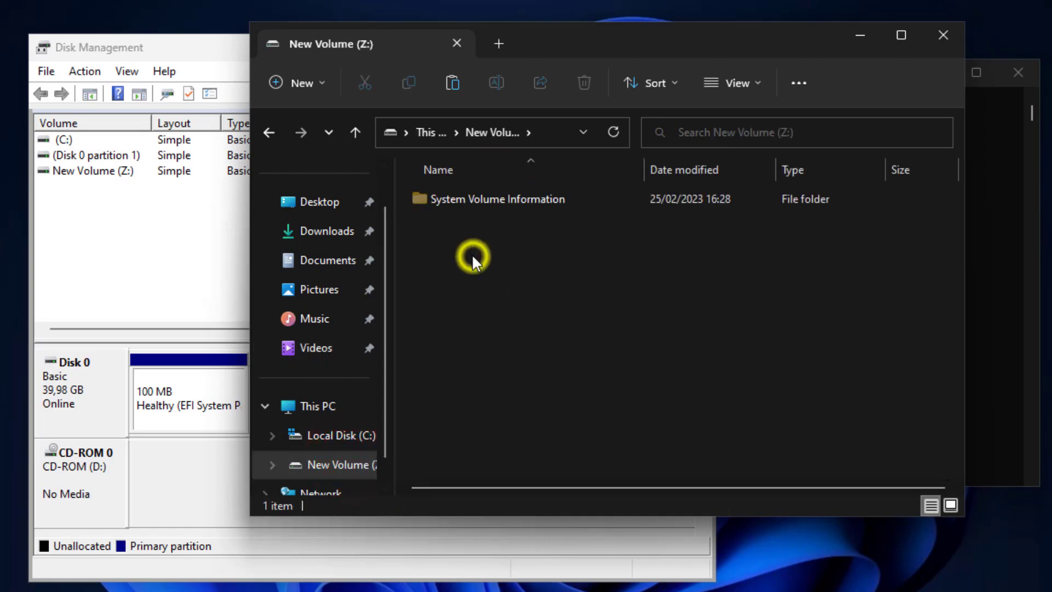
right_click(473, 256)
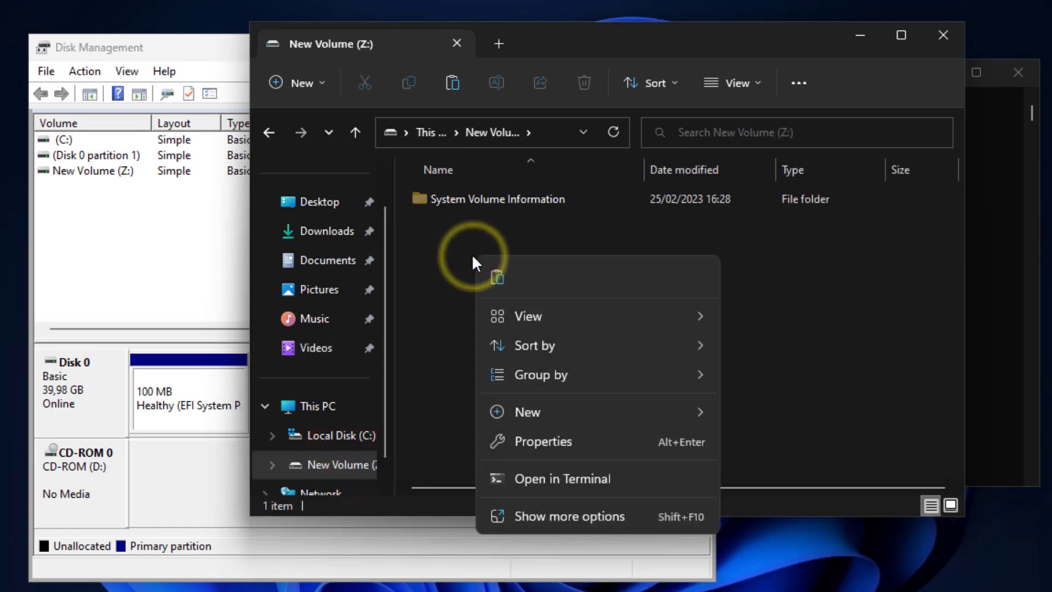
click(501, 287)
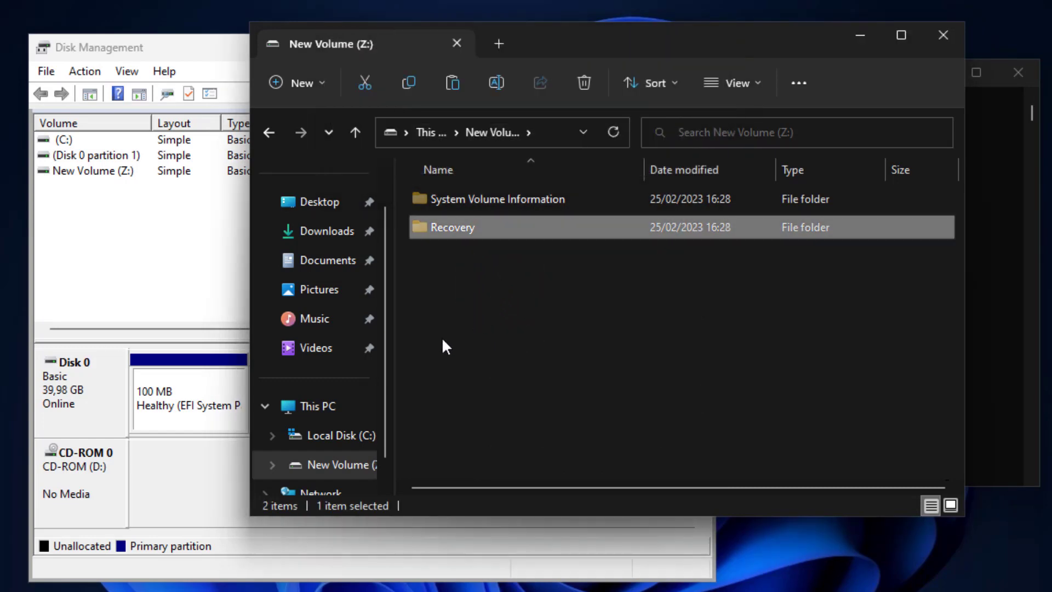
click(347, 405)
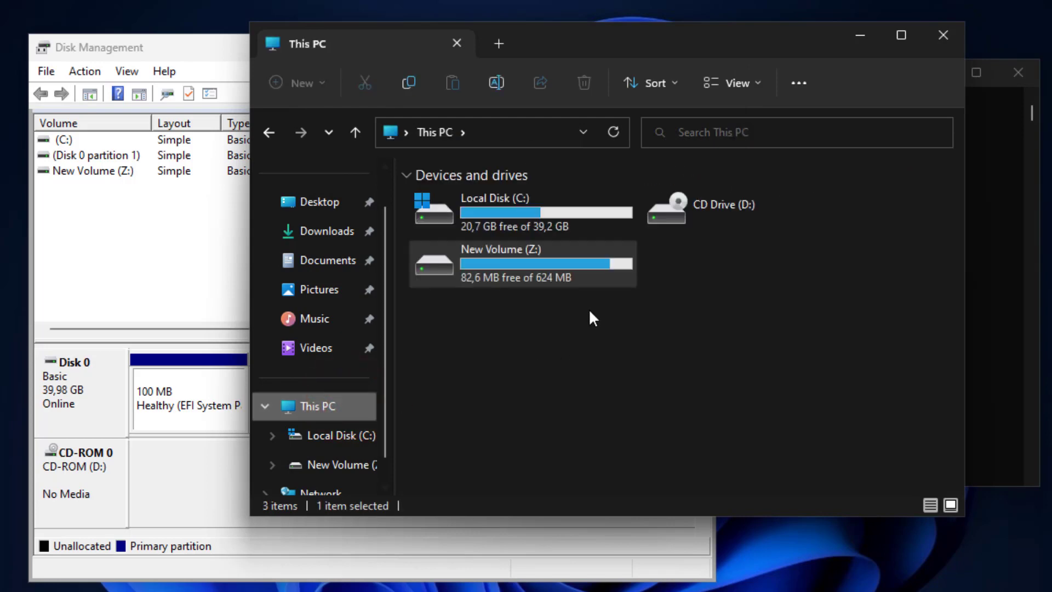
click(573, 278)
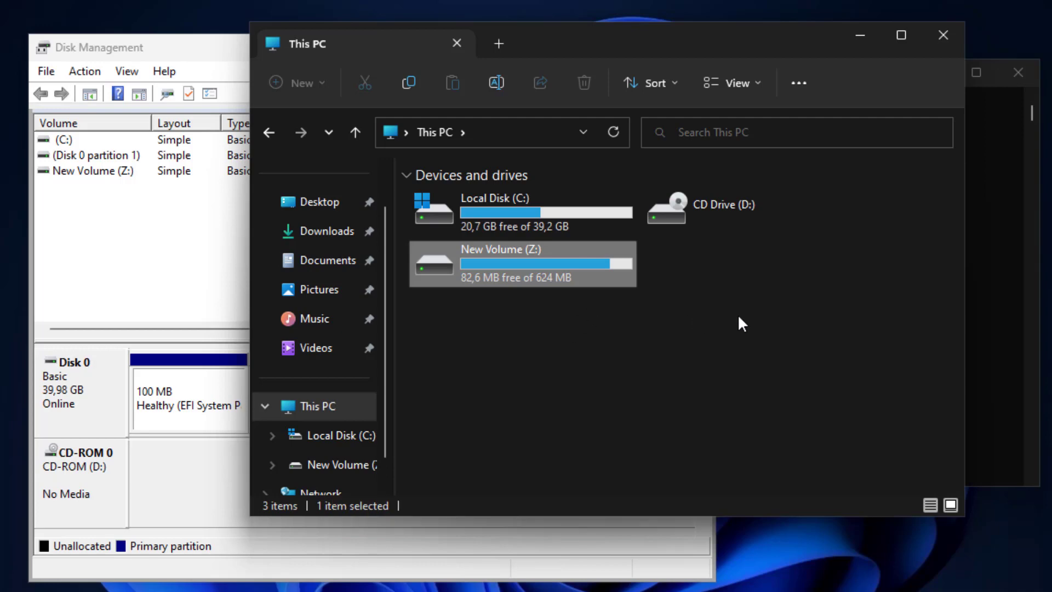
- Switch to the Command Prompt and leave the DiskPart session
click(997, 239)
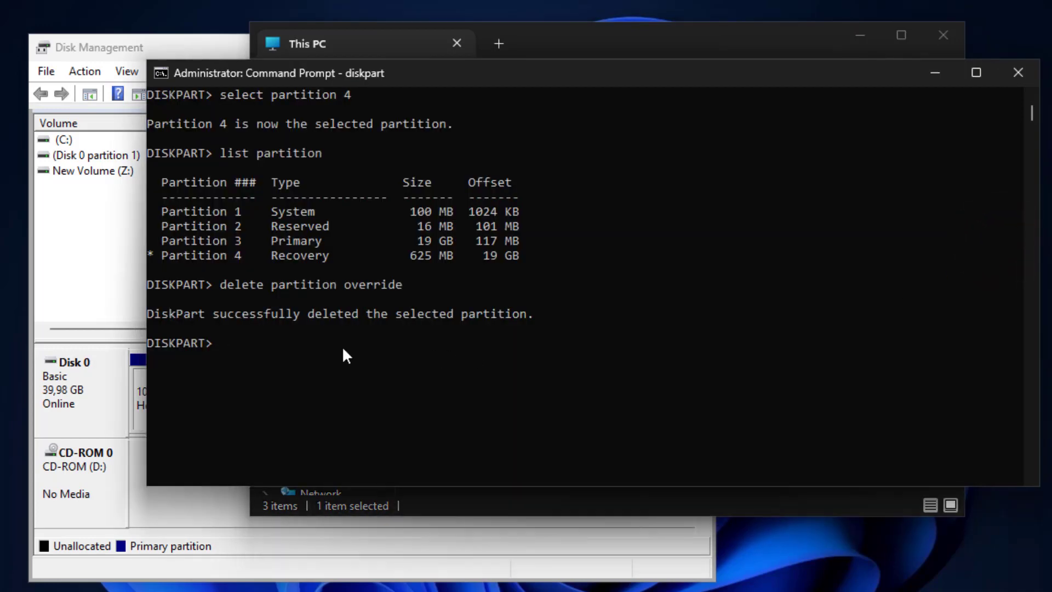
scroll(244, 242, down, 1)
key(ctrl+c)
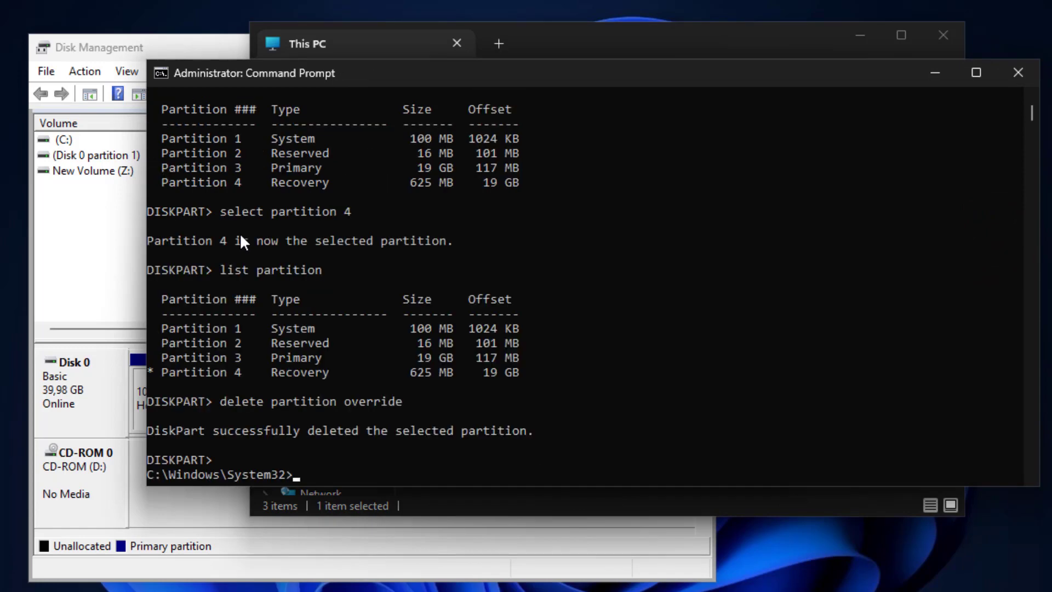
scroll(263, 301, down, 6)
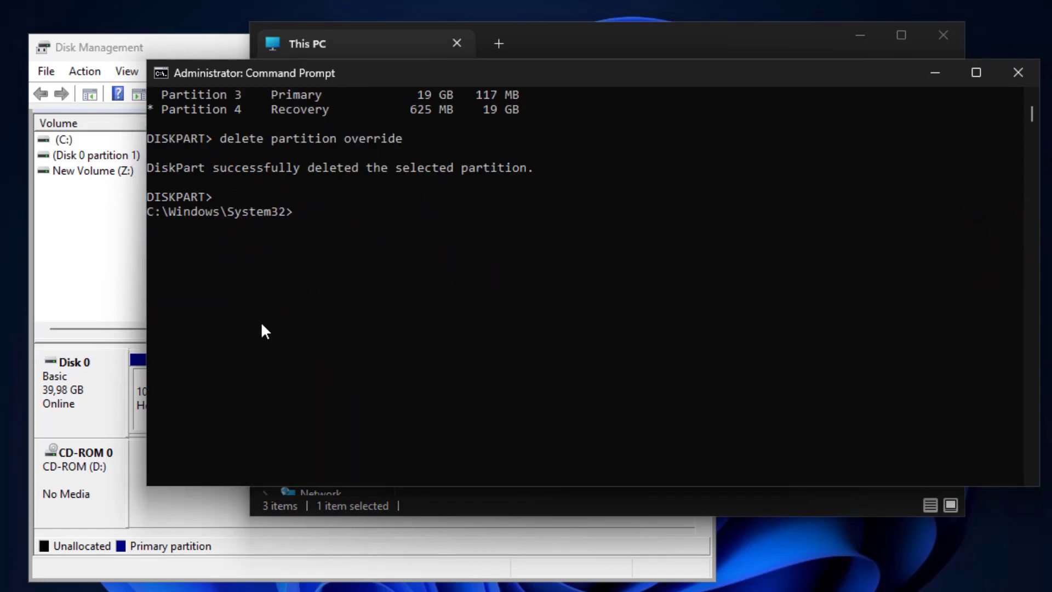
scroll(261, 318, down, 2)
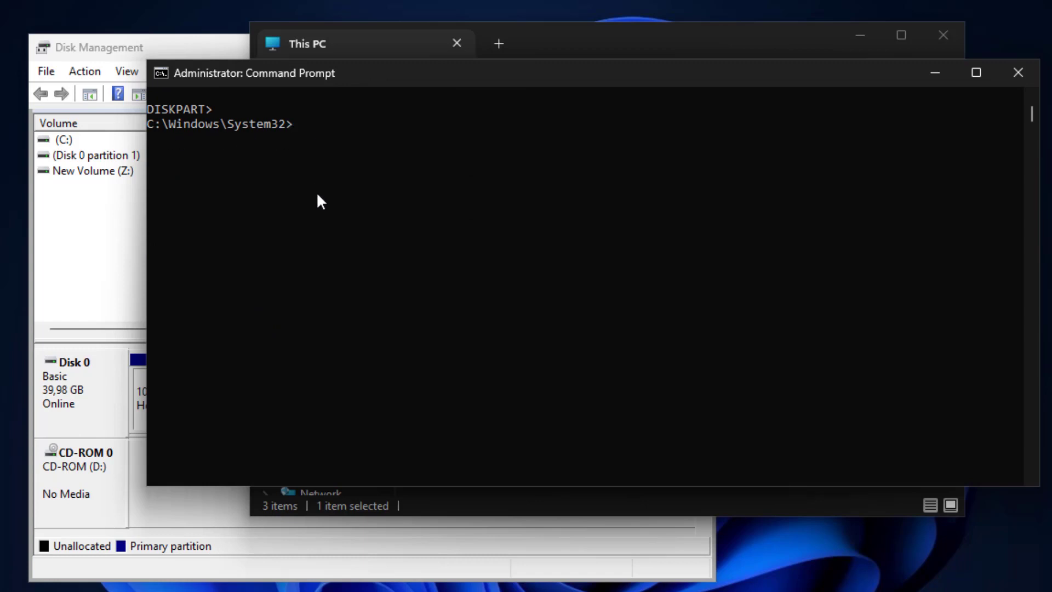
- Run mountvol and review its /D option and the mount point listed for drive Z:
text(mountvol)
key(Return)
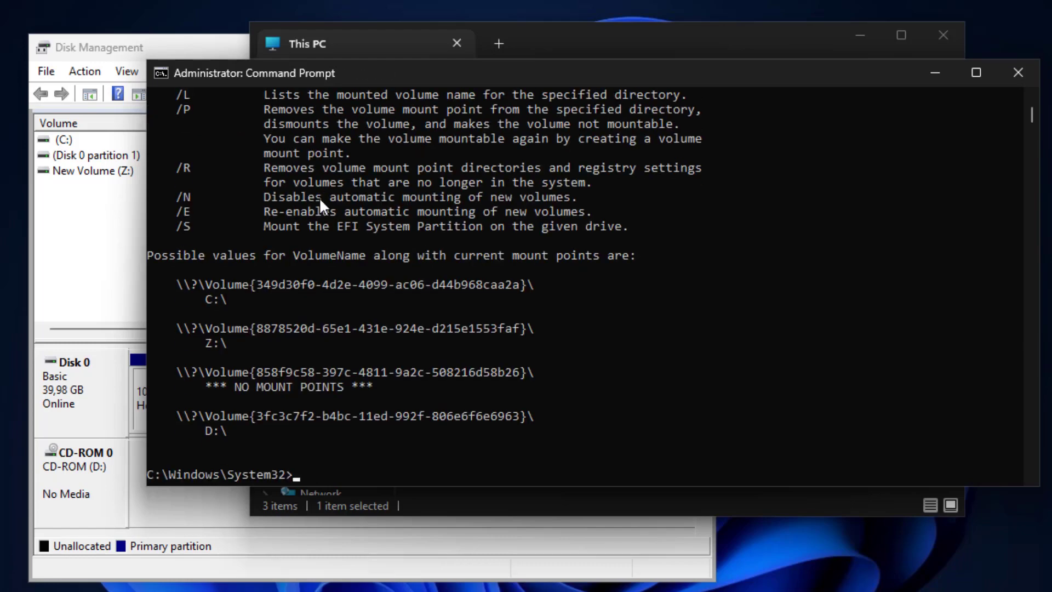
scroll(360, 253, up, 3)
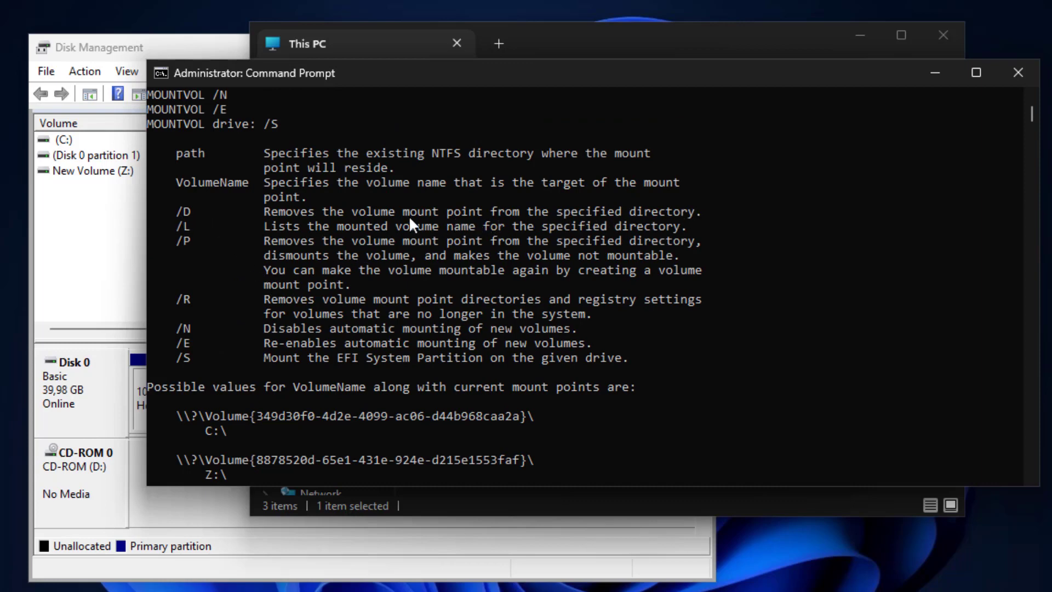
click(201, 212)
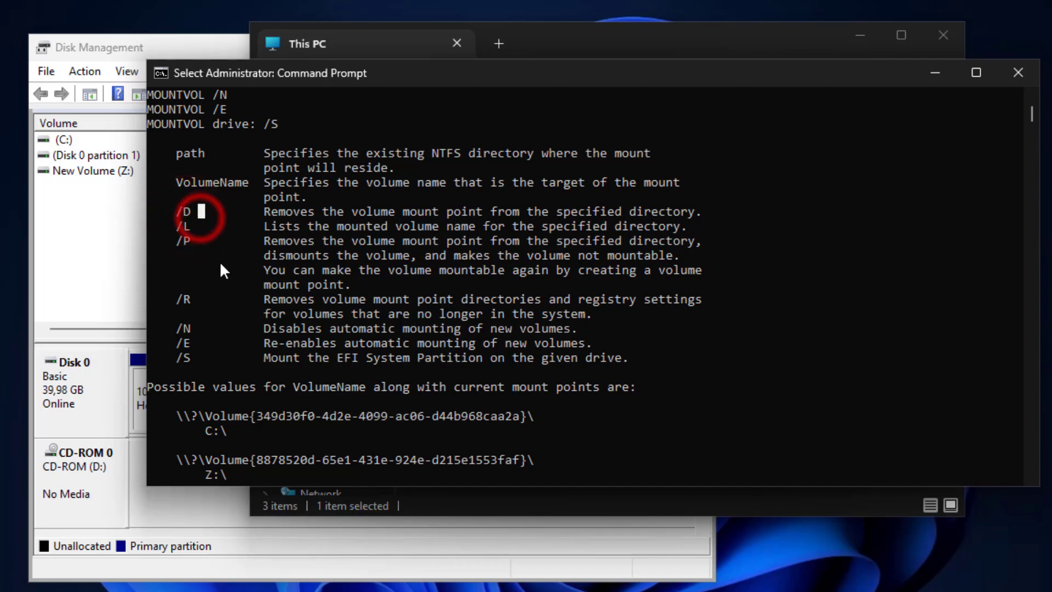
scroll(222, 271, down, 3)
click(208, 343)
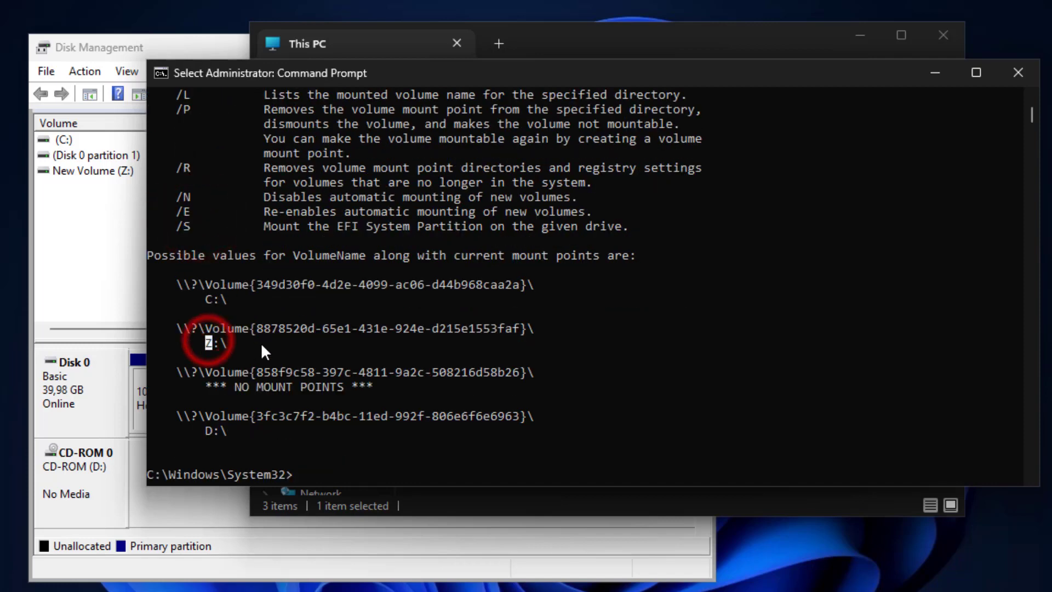
- Remove the drive letter Z: from the new volume by running "mountvol z: /d"
scroll(262, 347, down, 4)
scroll(328, 291, down, 2)
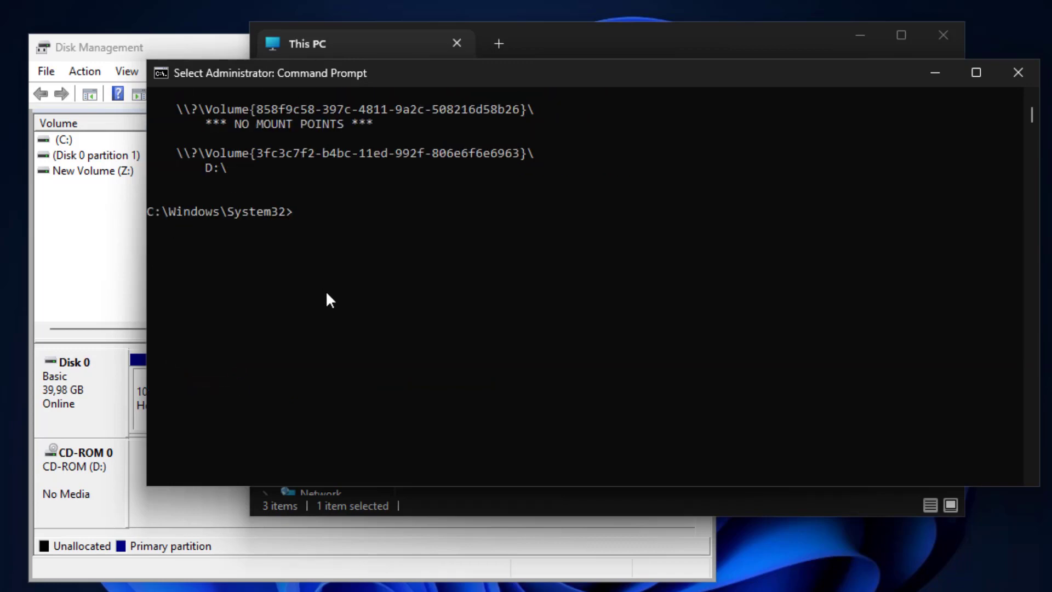
scroll(311, 263, up, 1)
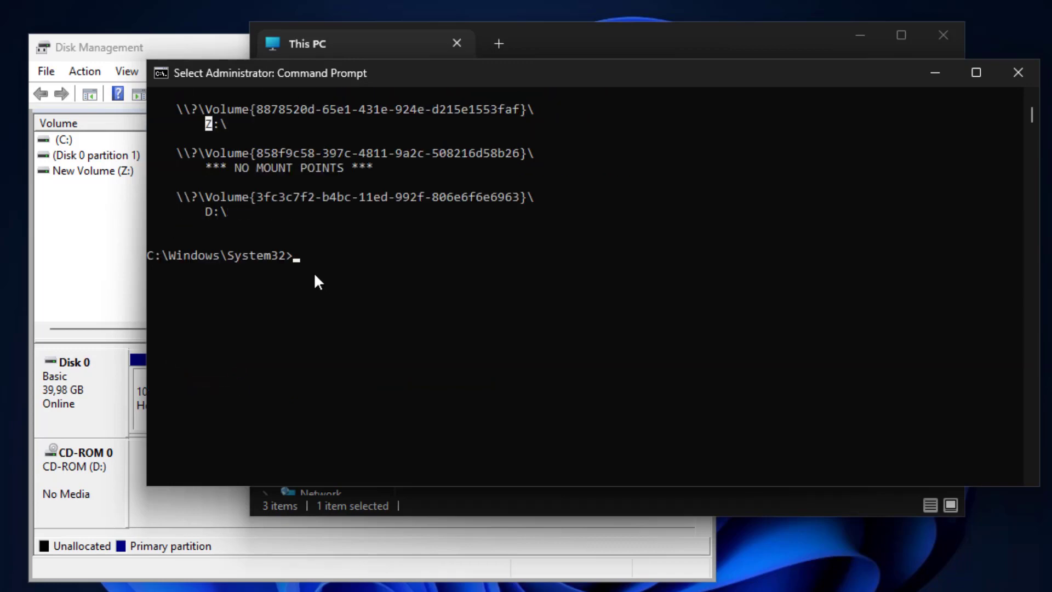
text(mount)
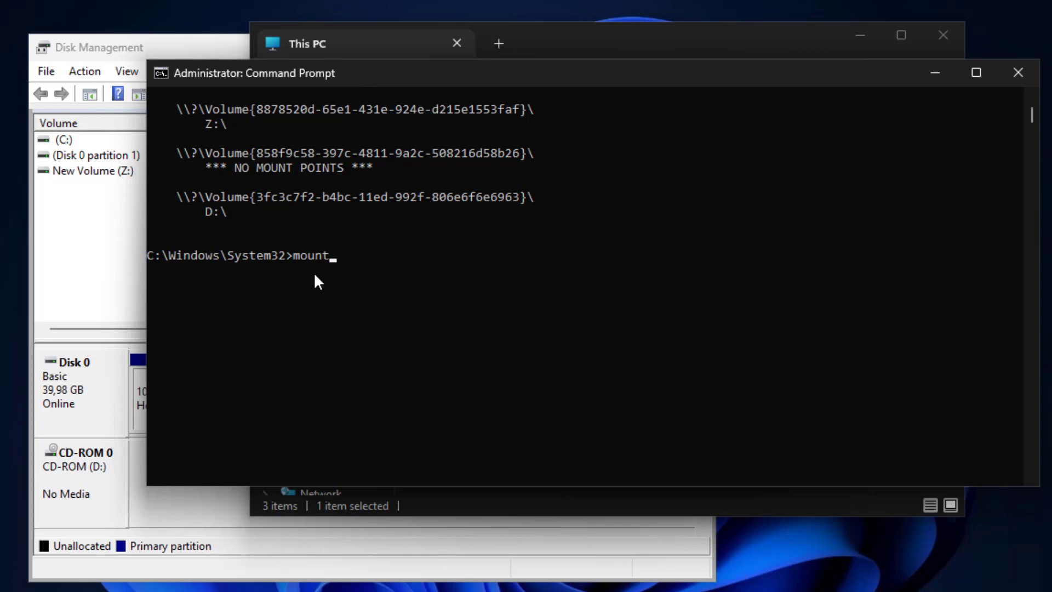
text(vol z: /d)
key(Return)
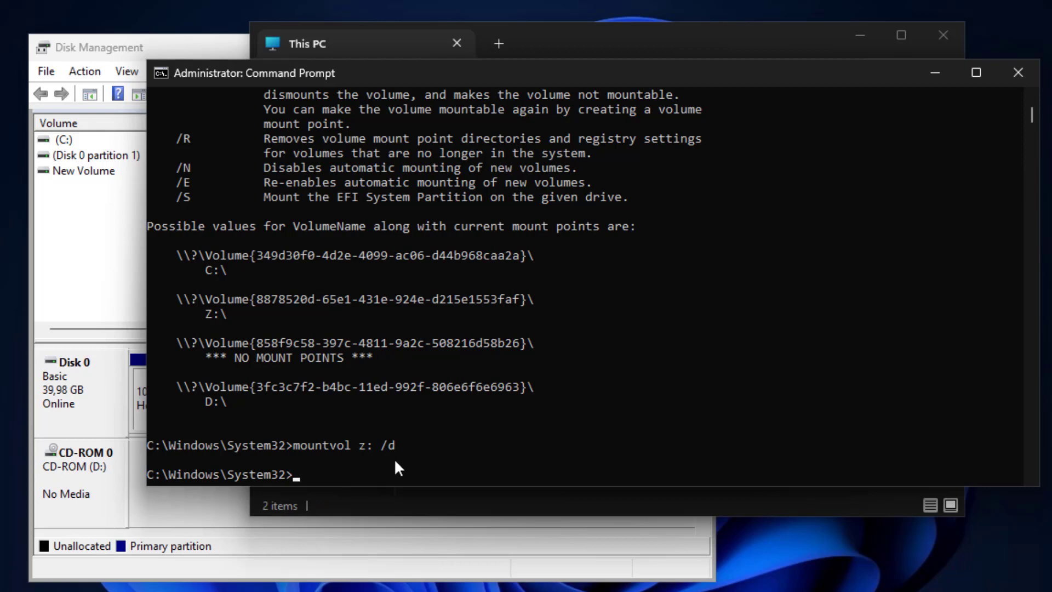
- Switch to File Explorer and Disk Management to check New Volume's drive letter assignment
key(alt+Tab)
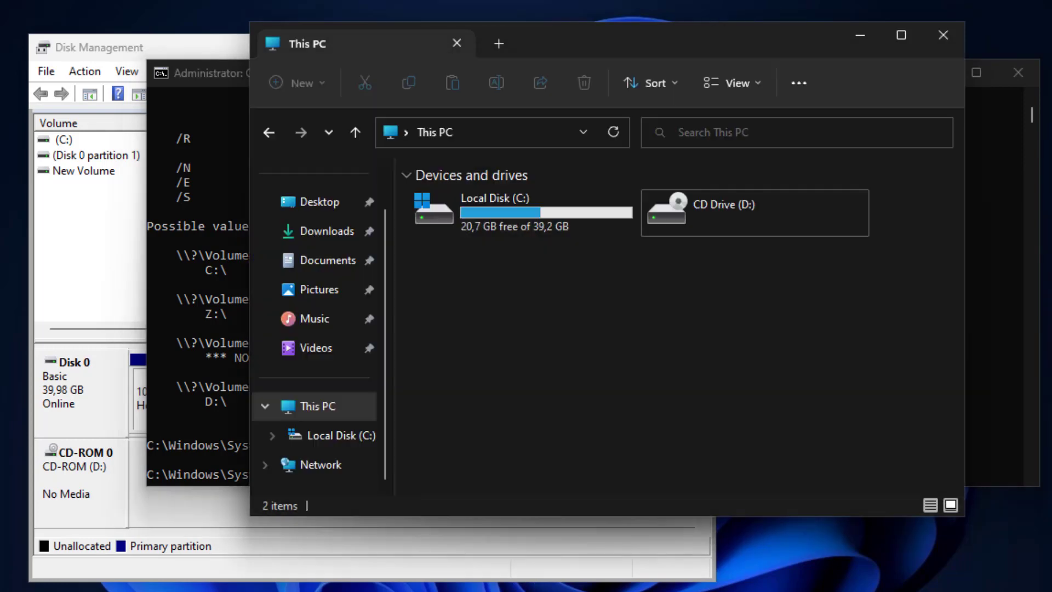
click(808, 285)
click(198, 411)
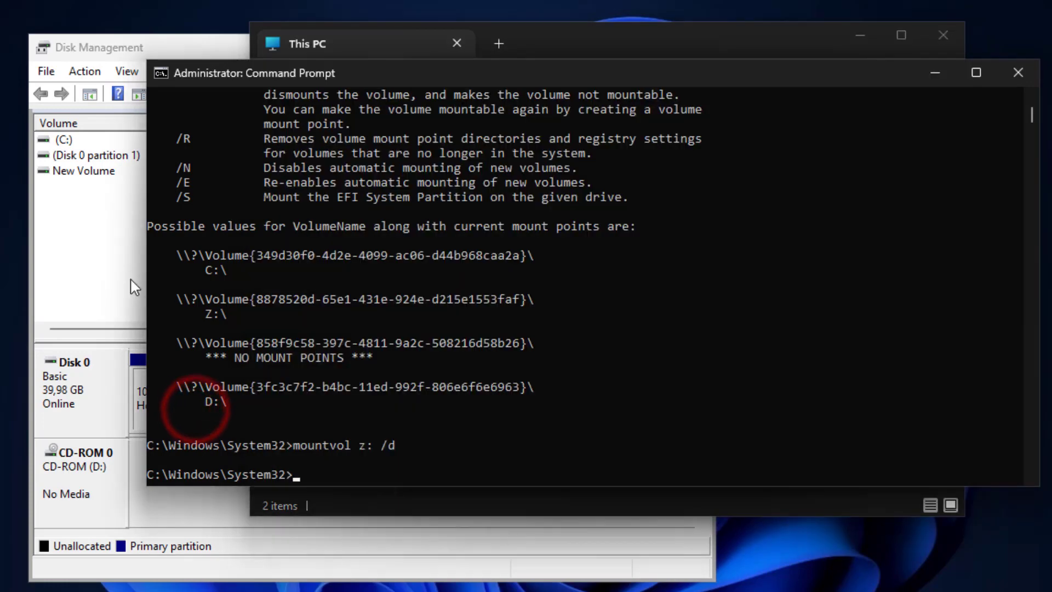
click(120, 265)
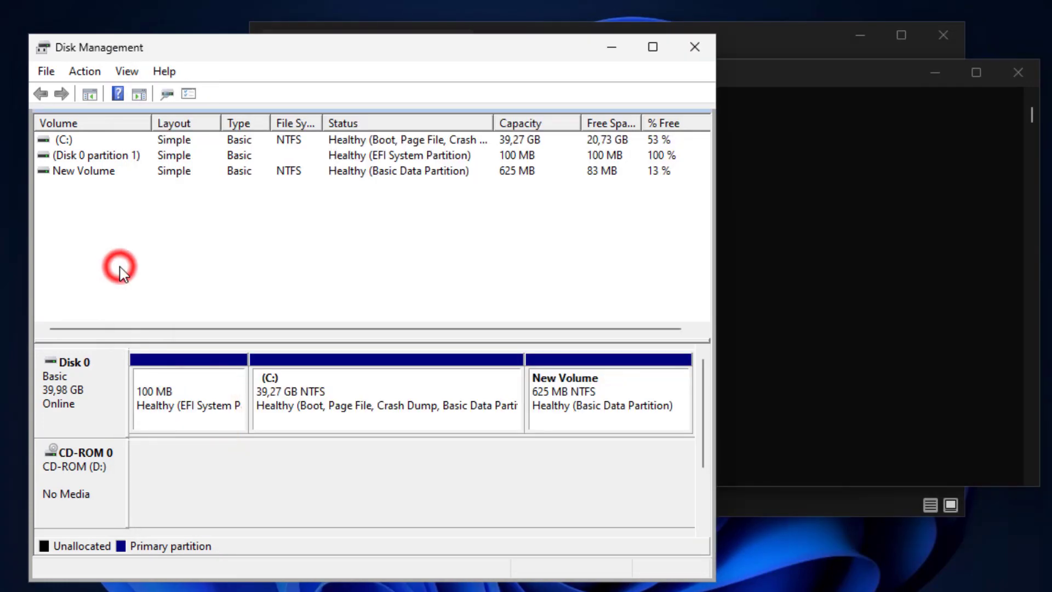
click(584, 391)
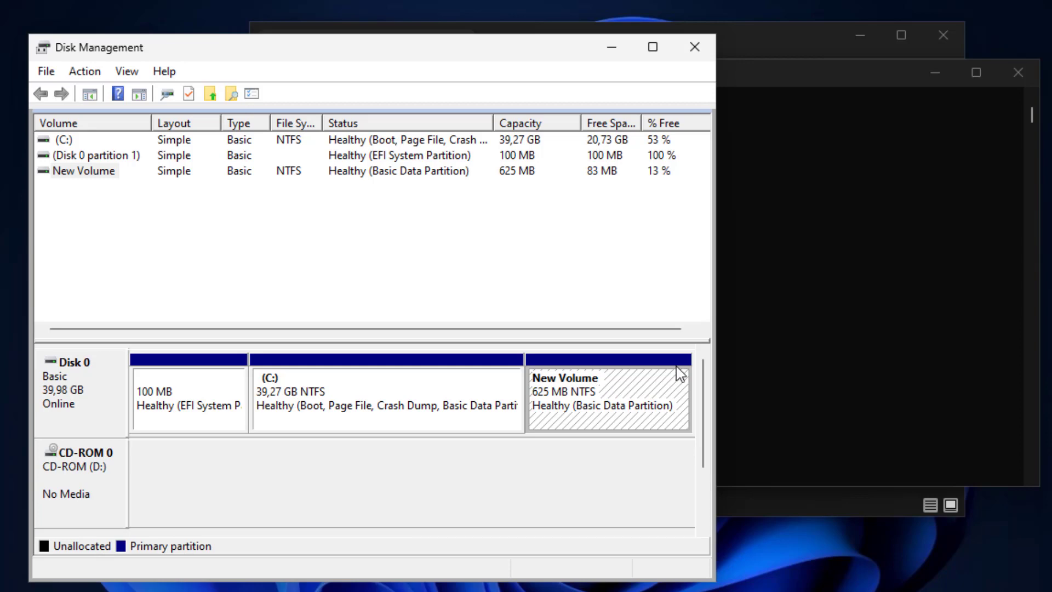
- Switch to the Command Prompt, start DiskPart, list the disks and select disk 0
click(727, 335)
scroll(400, 409, down, 10)
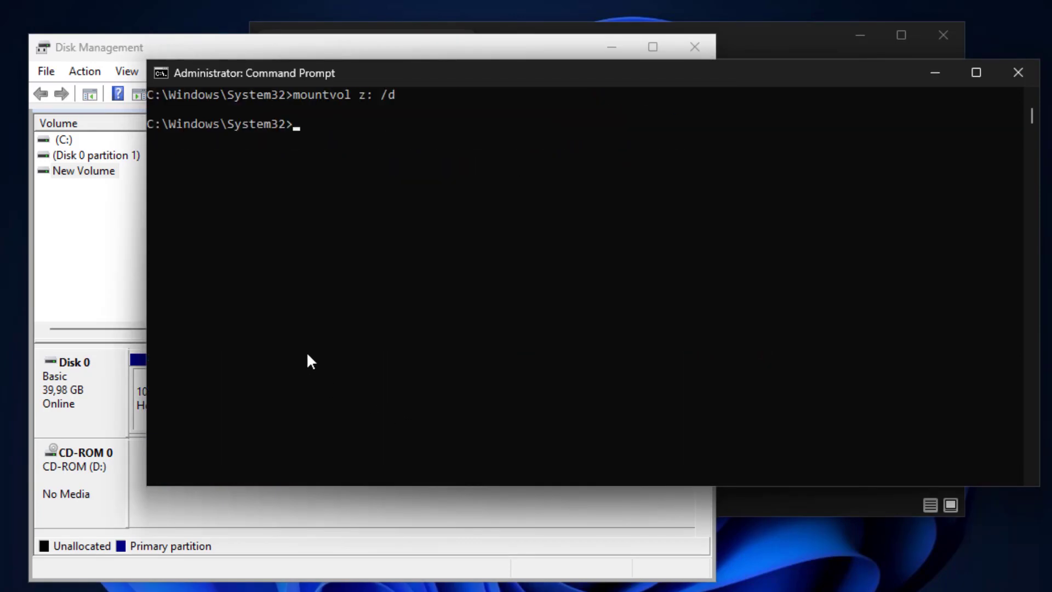
text(diskpart)
key(Return)
text(list disk)
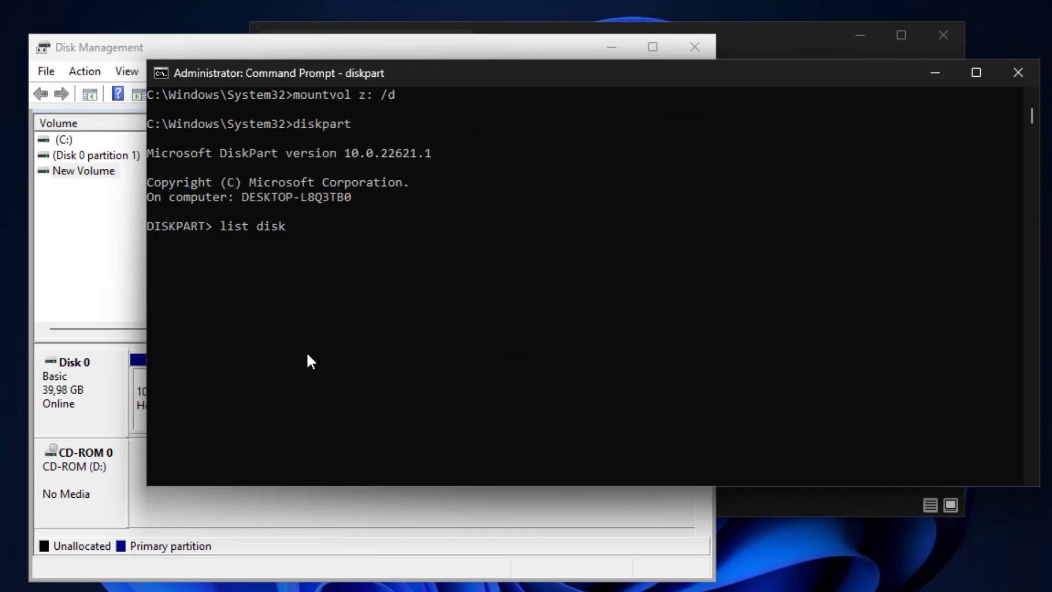
key(Return)
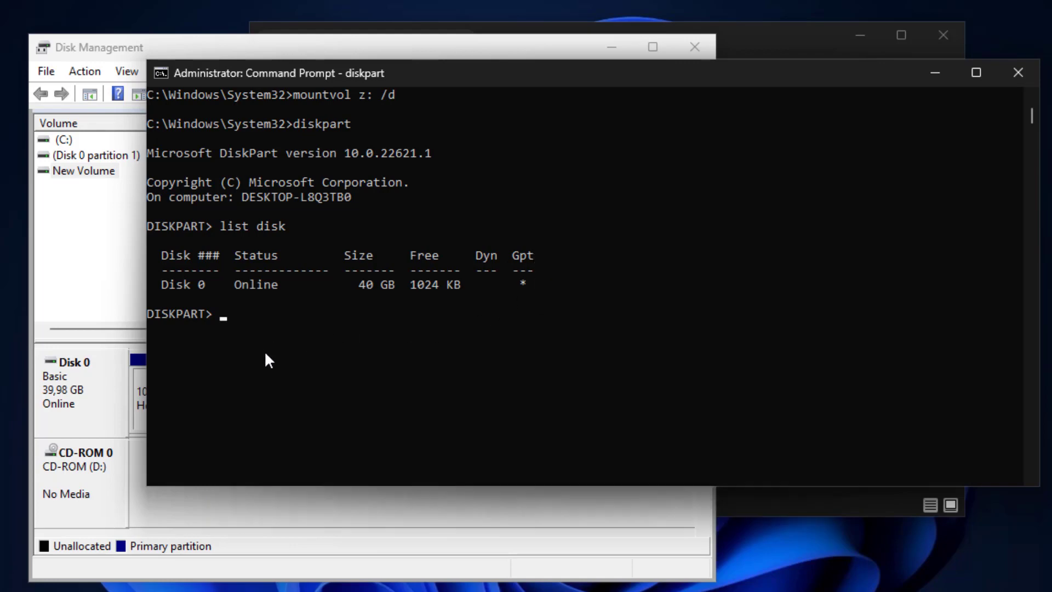
text(select disk 0)
key(Return)
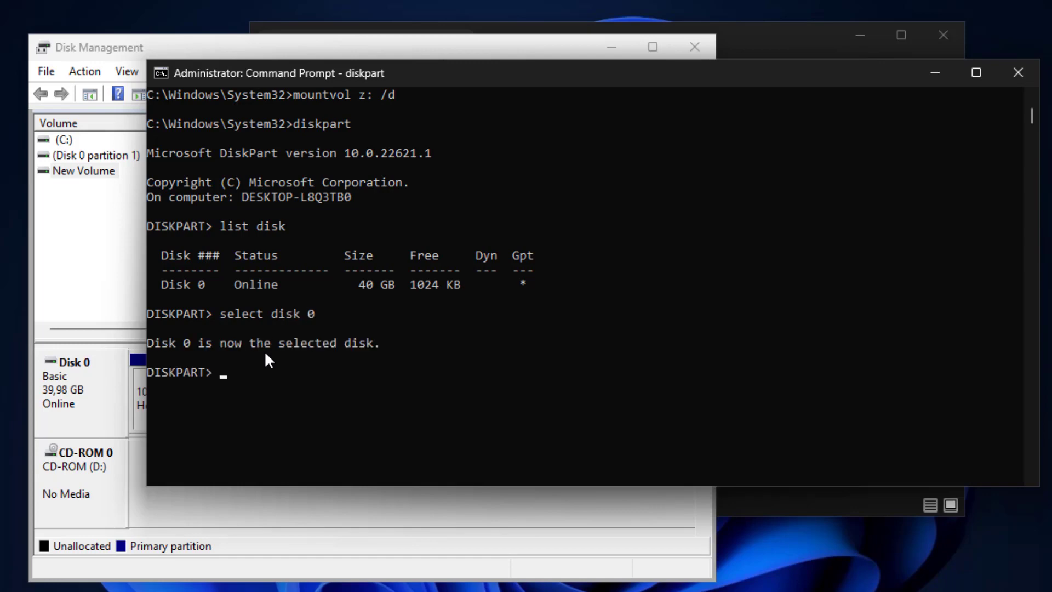
- List the partitions of the selected disk and check the type of partition 4
text(list)
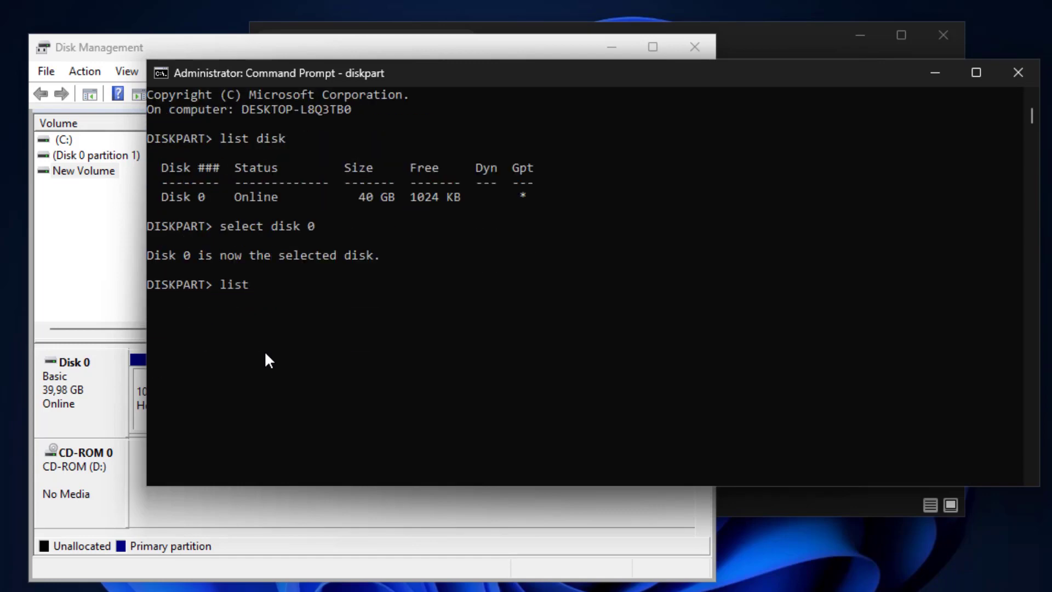
text( partition)
key(Return)
scroll(269, 352, down, 3)
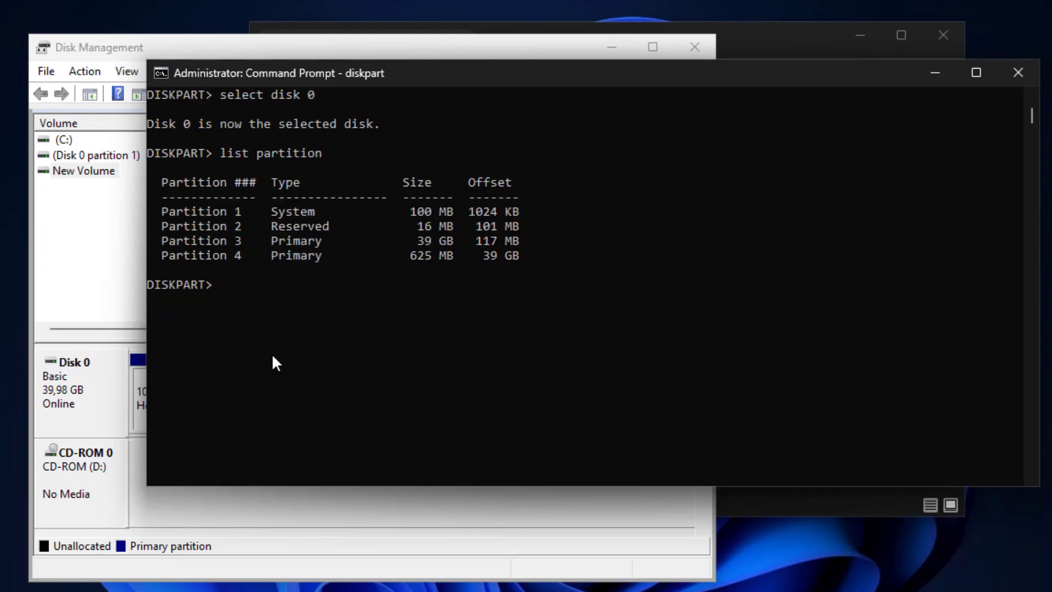
click(294, 258)
drag(274, 257, 335, 256)
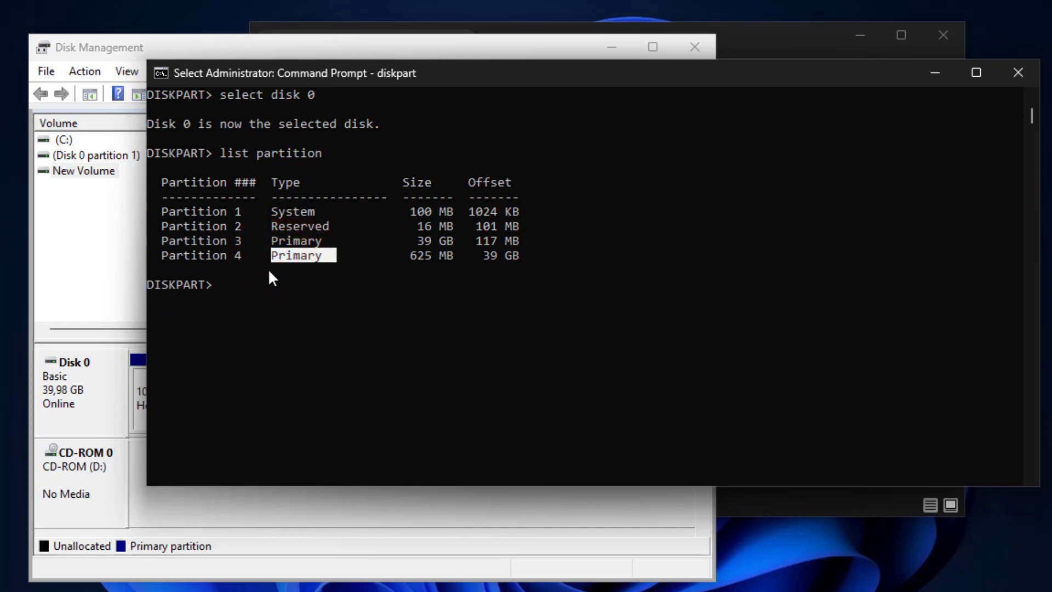
click(221, 292)
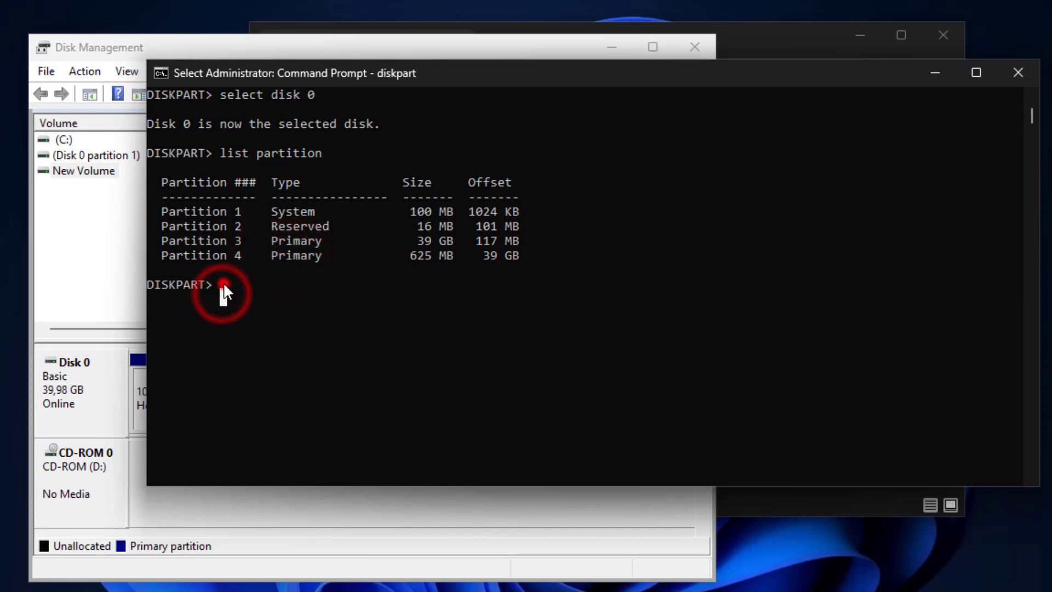
click(223, 282)
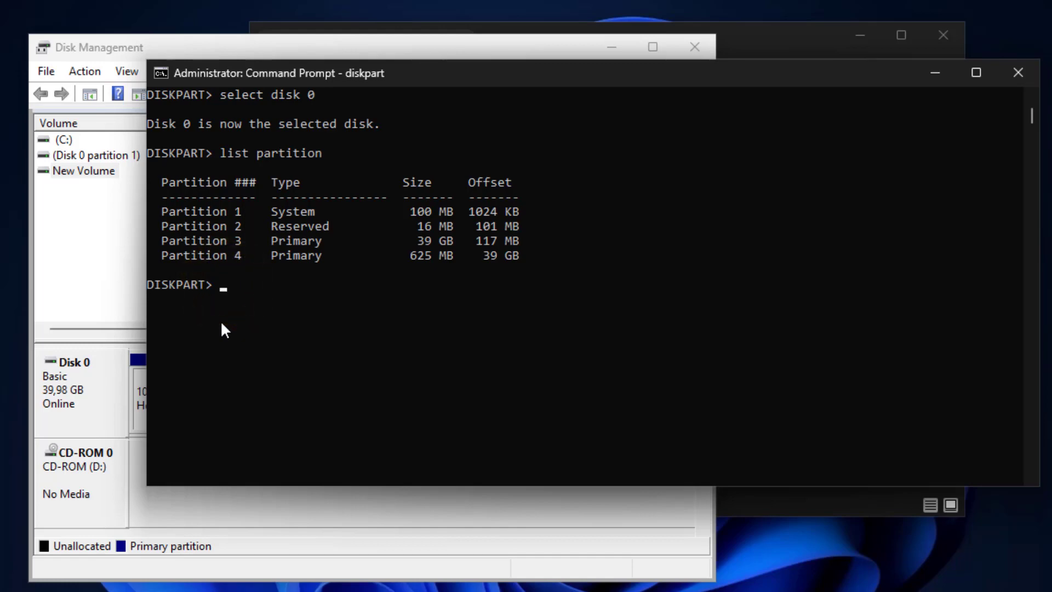
- Select partition 4 in DiskPart and list the partitions again to verify the selection
text(select partition 4)
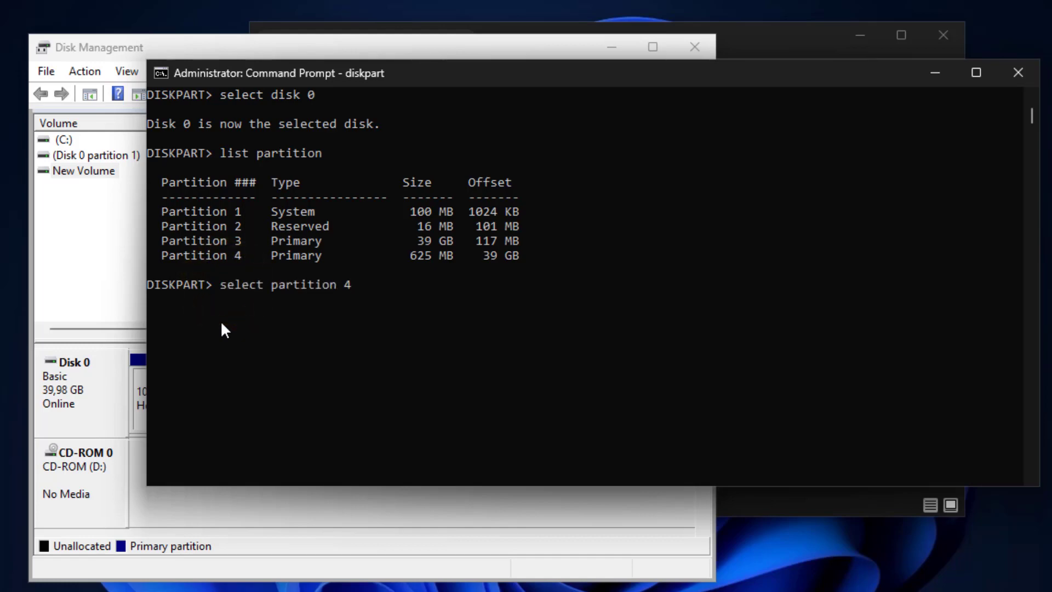
key(Return)
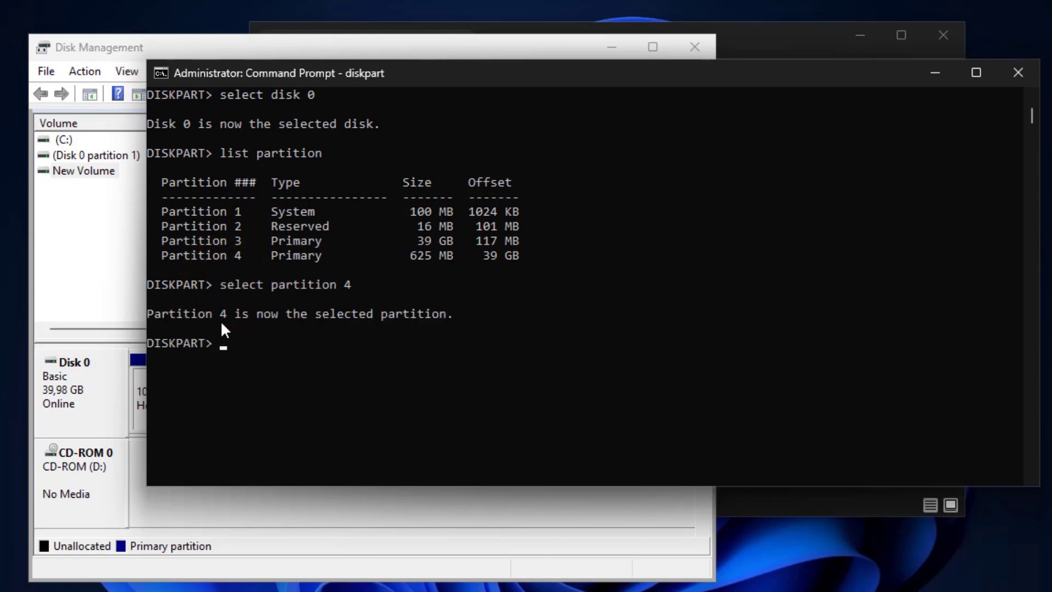
scroll(245, 340, down, 1)
text(list partit)
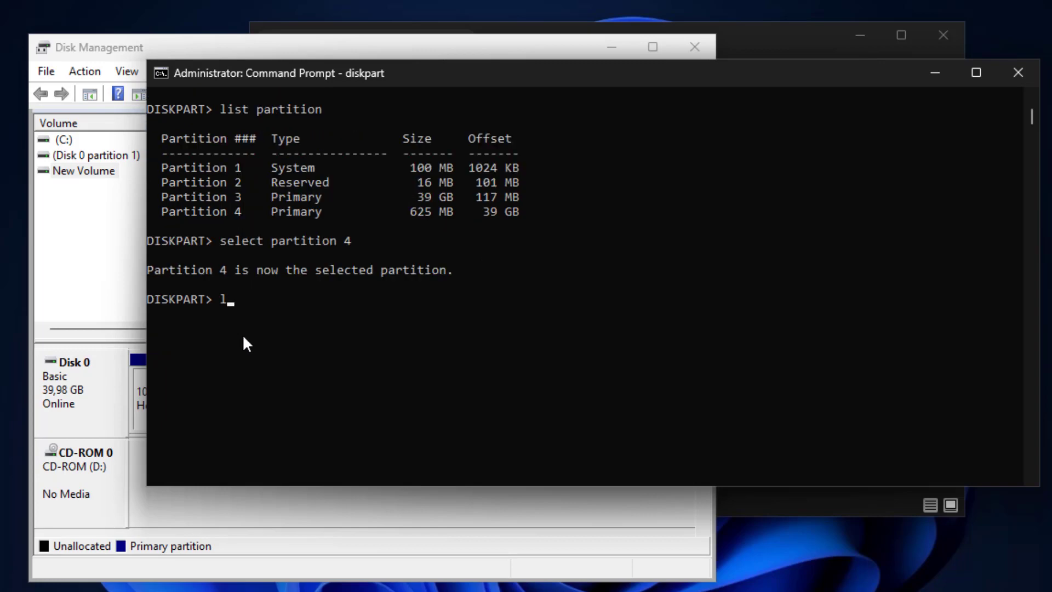
text(ion)
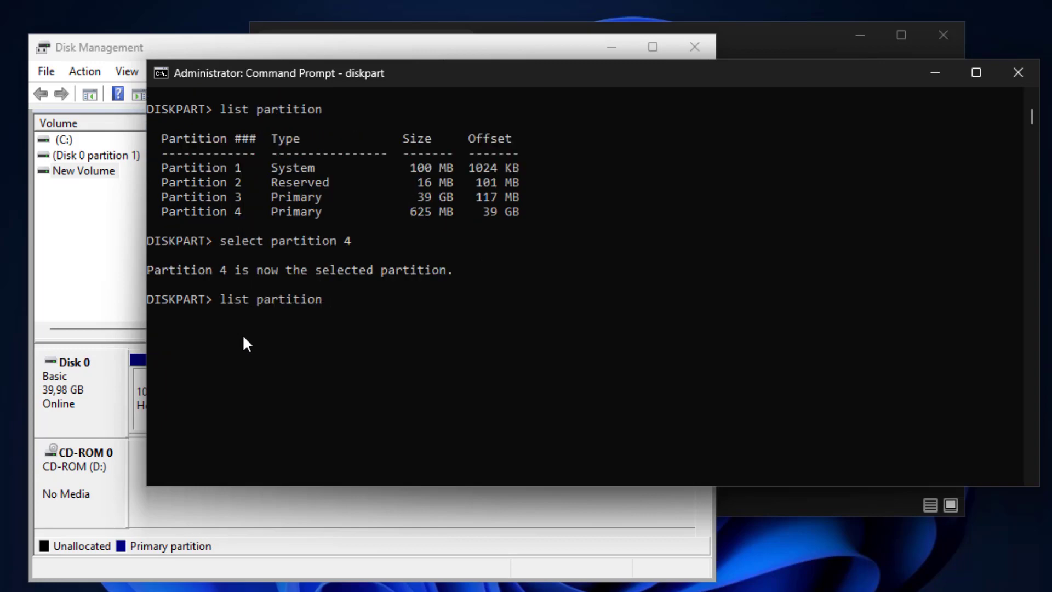
key(Return)
- Enter the GPT recovery type command "set id=de94bba4-06d1-4d40-a16a-bfd50179d6ac" for the selected partition
scroll(243, 334, down, 2)
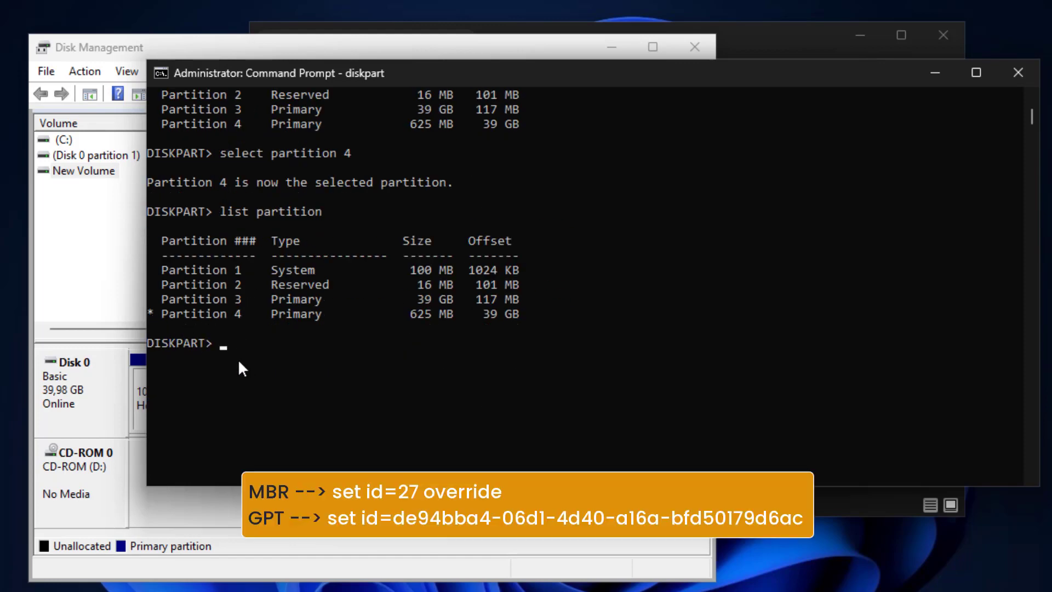
scroll(238, 363, down, 1)
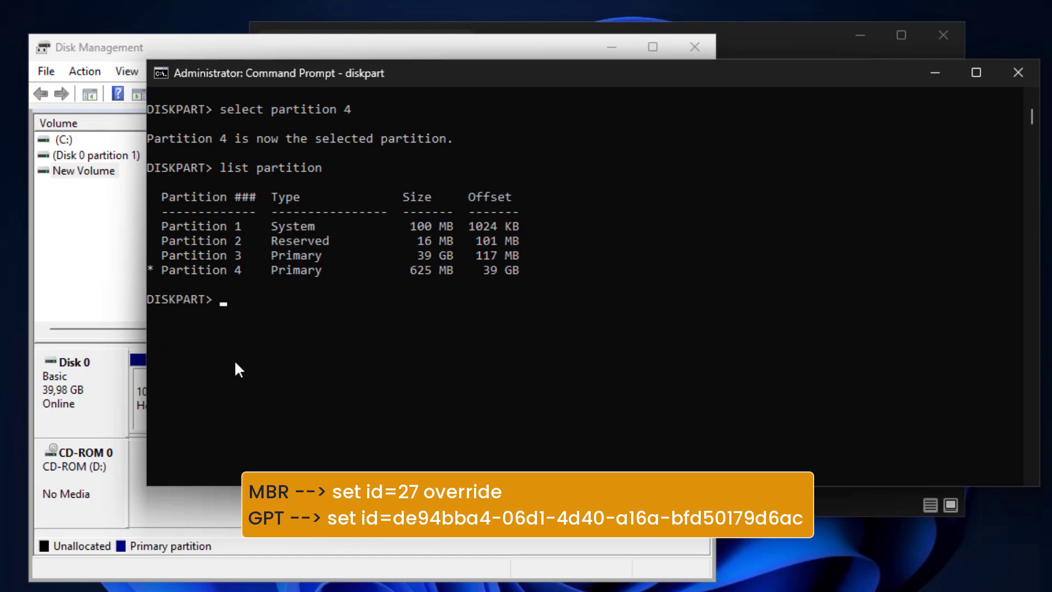
right_click(225, 309)
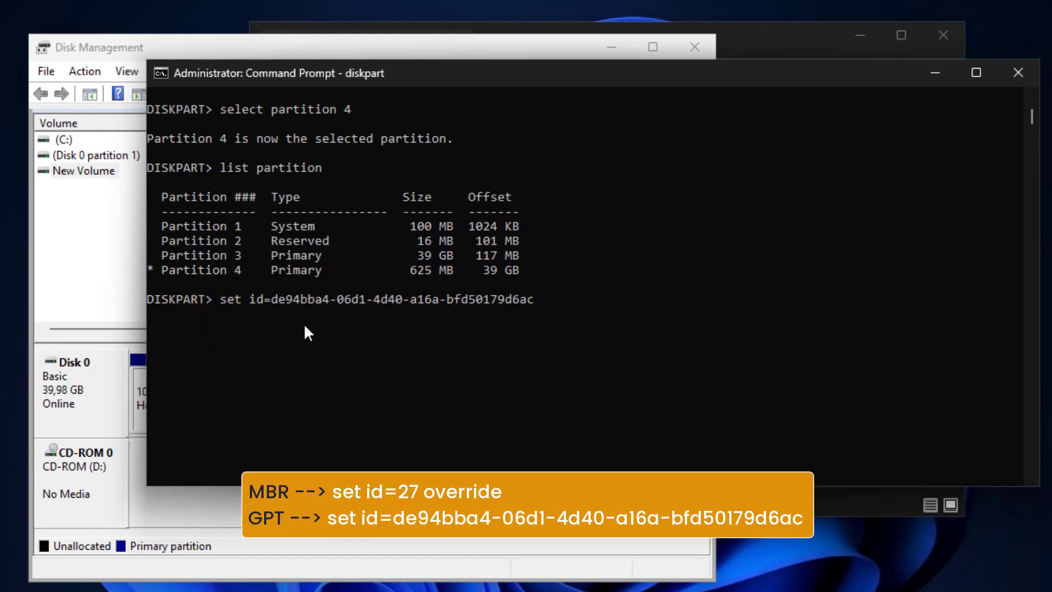